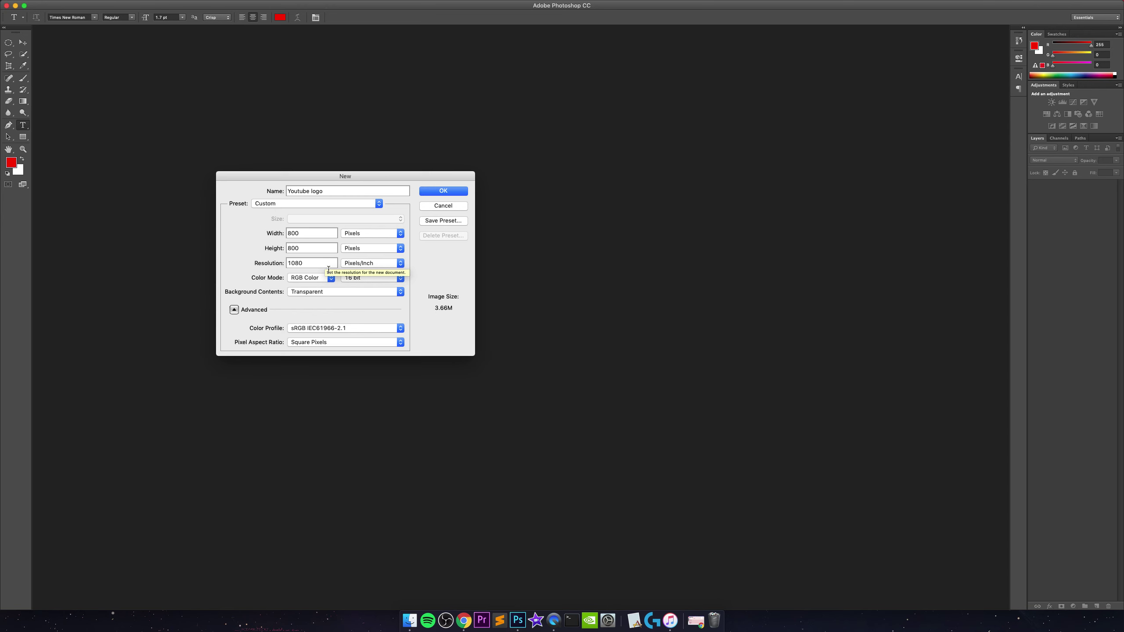
Choose Transparent background contents and create the 800 × 800 pixel document "Youtube logo"
left_click(338, 293)
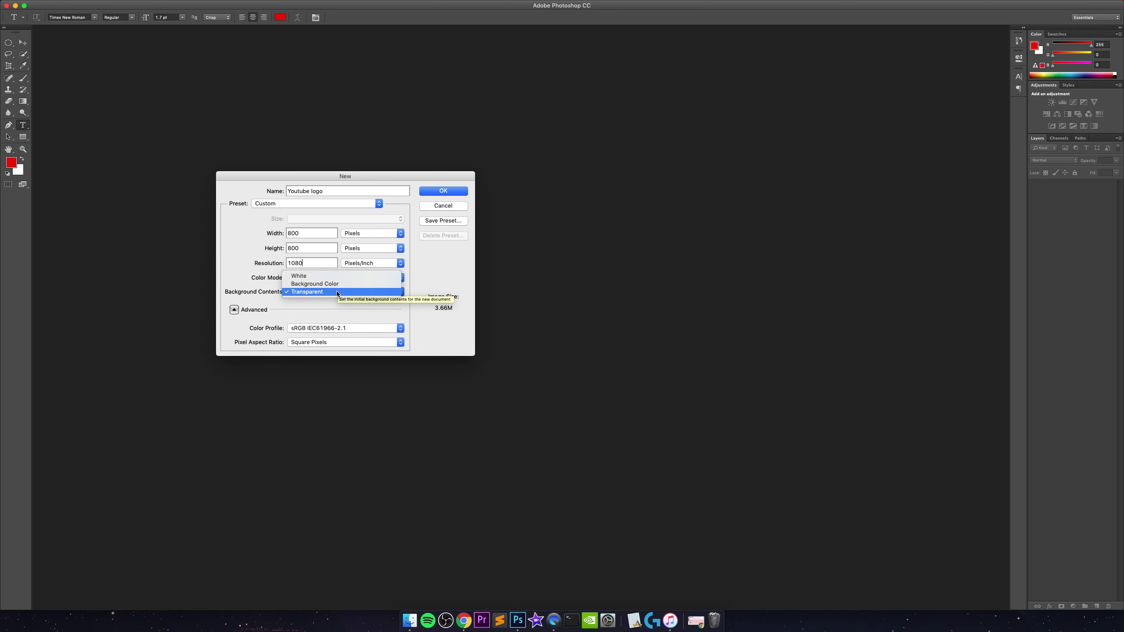
left_click(315, 284)
left_click(335, 292)
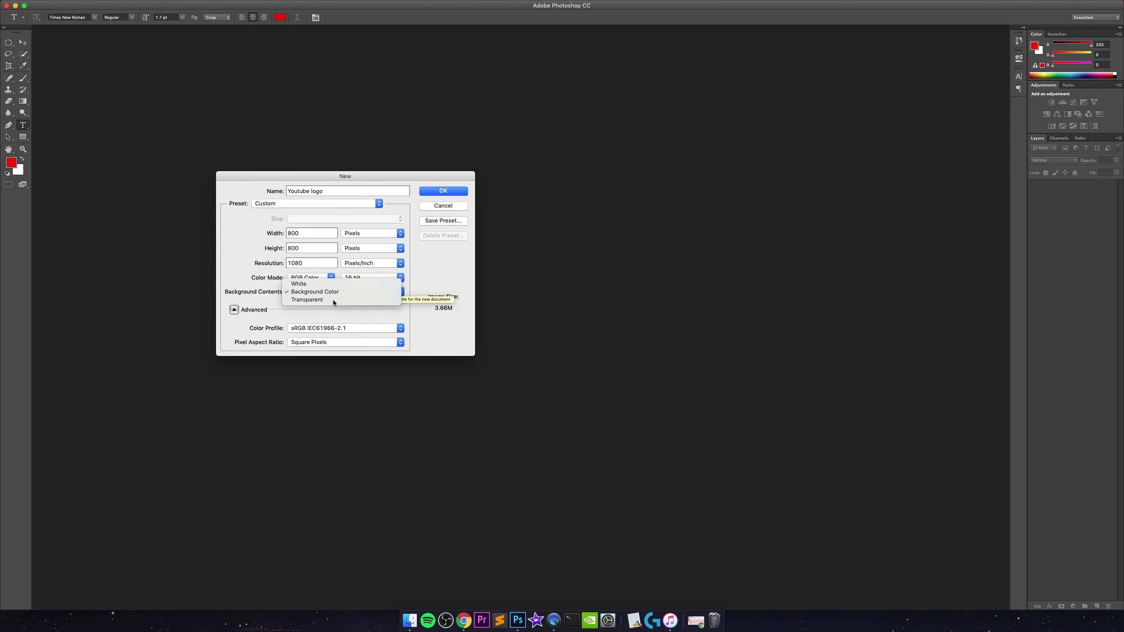
left_click(334, 300)
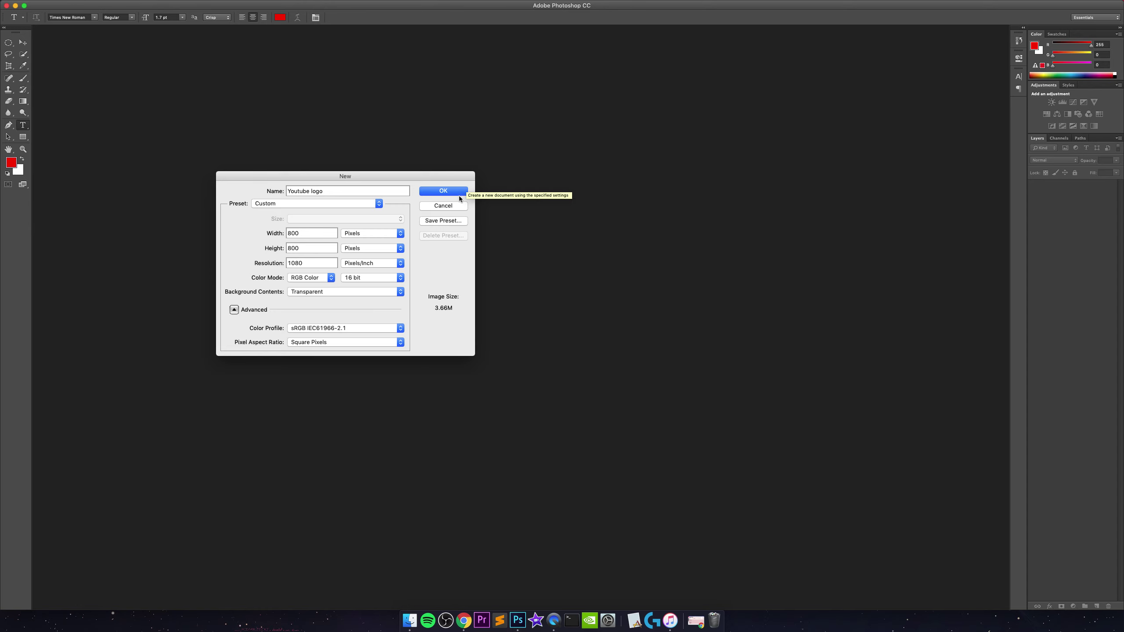
left_click(458, 194)
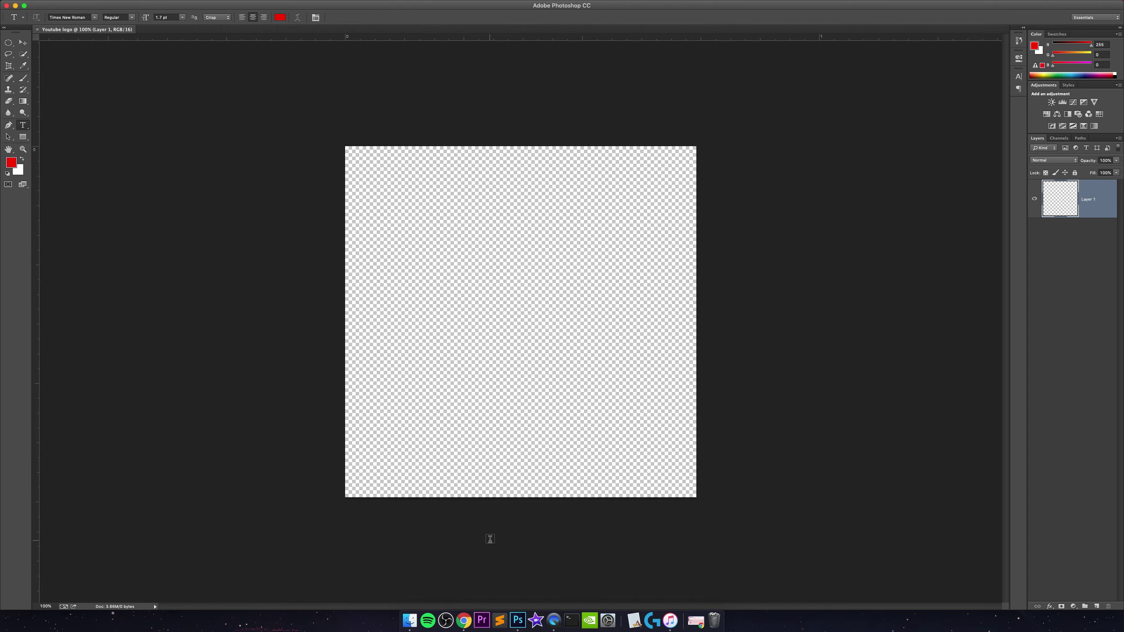
Switch to Chrome, use the corrected "galaxy background" query in the Google search and show its image results
left_click(463, 620)
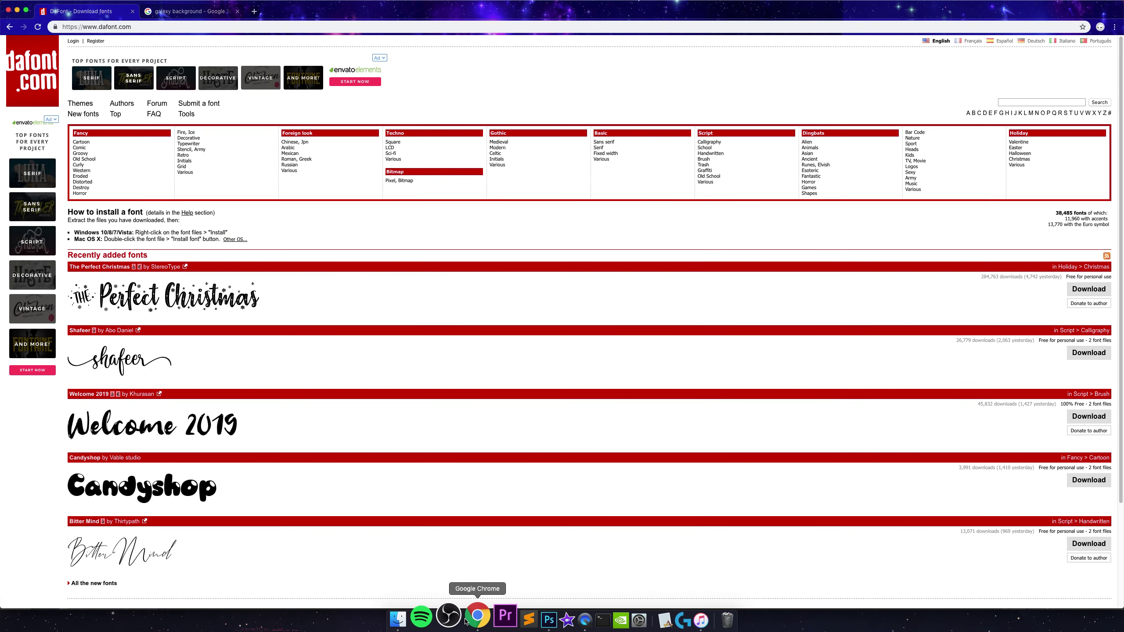
left_click(226, 13)
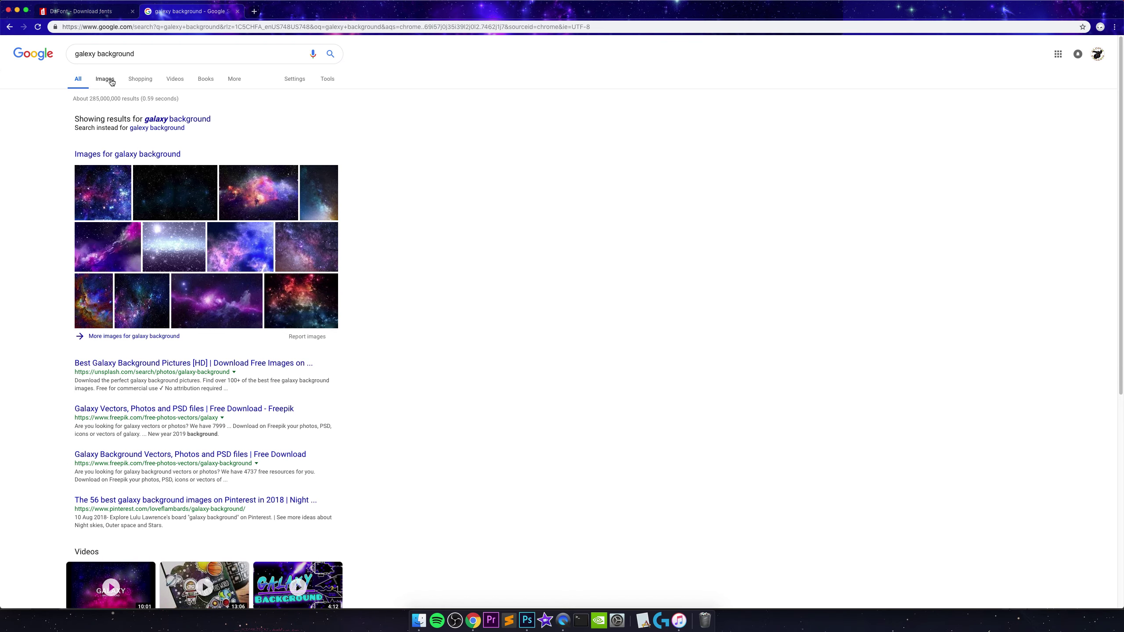
left_click(200, 120)
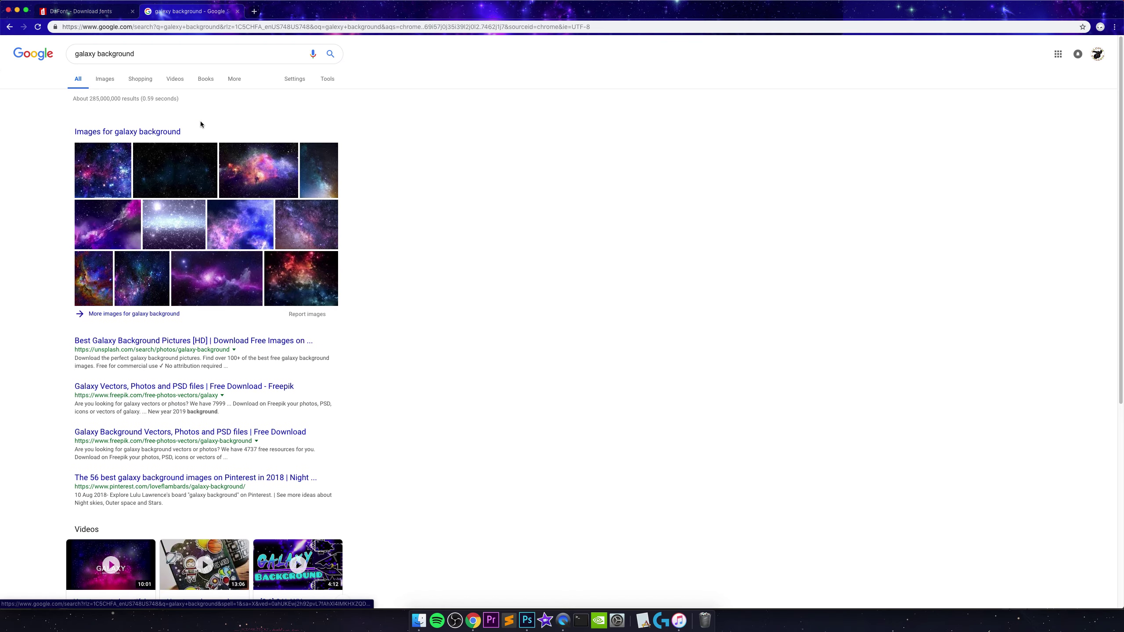
left_click(104, 80)
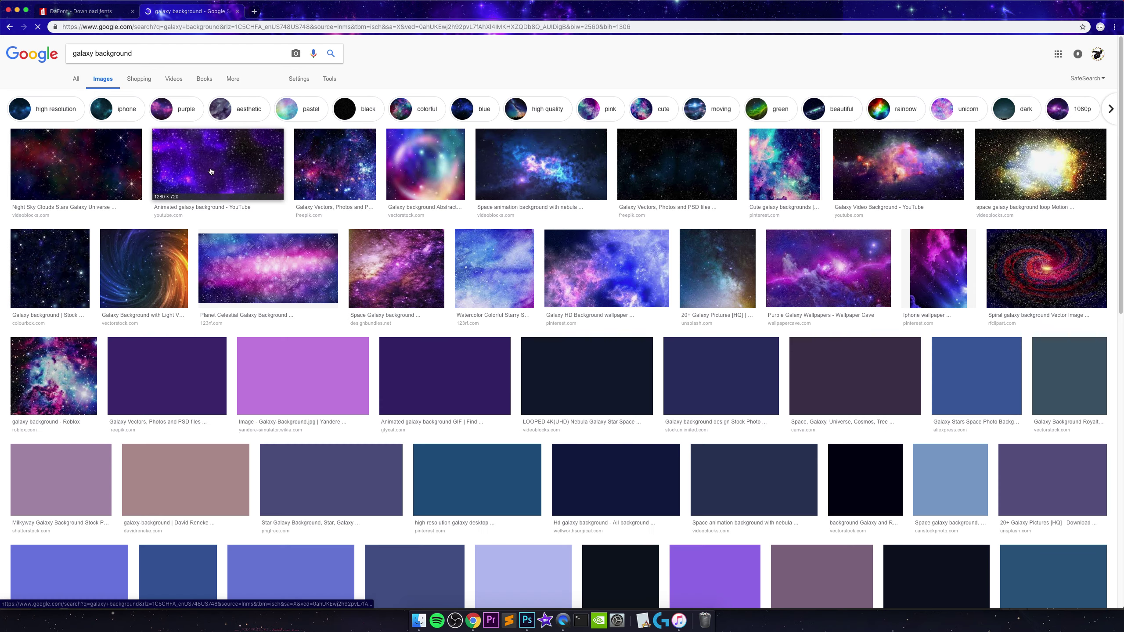
Refine the image search to "galaxy background 1080p"
left_click(192, 54)
type("1080")
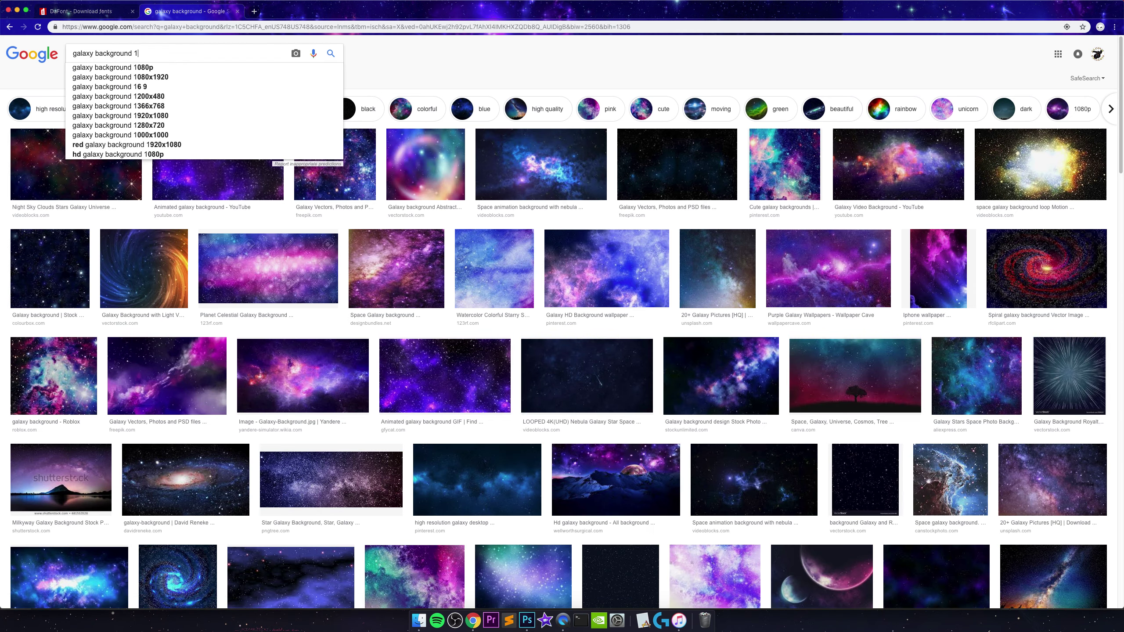
type("p")
key("Return")
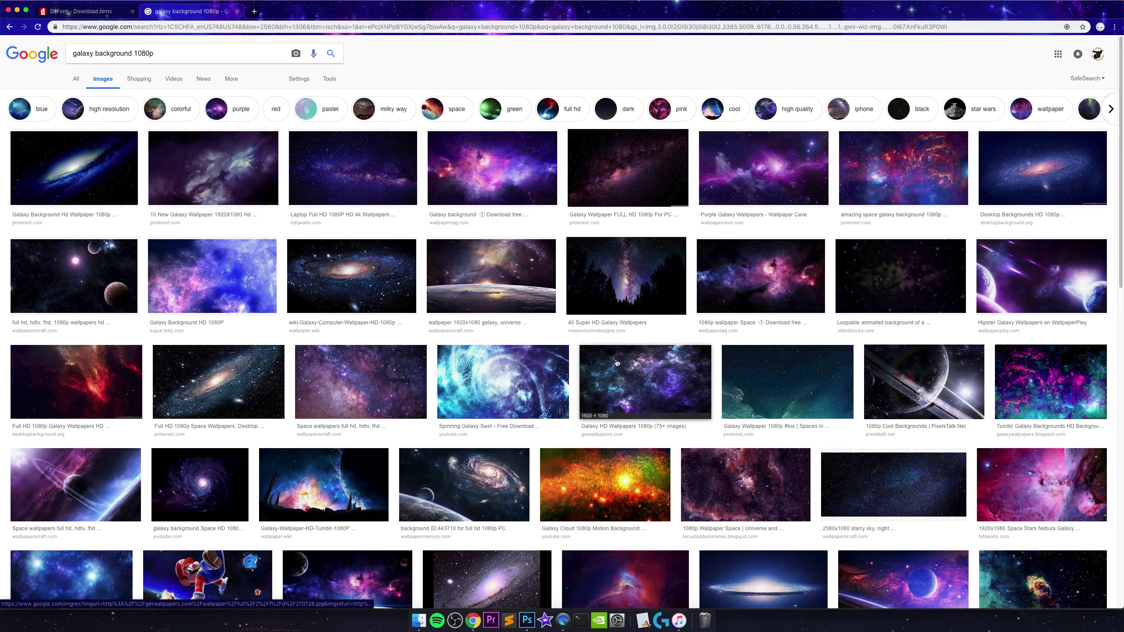
Save the purple galaxy wallpaper from Wallpaper Cave to the Desktop as JPEG "YT back ground pic" and switch back to Photoshop
left_click(731, 297)
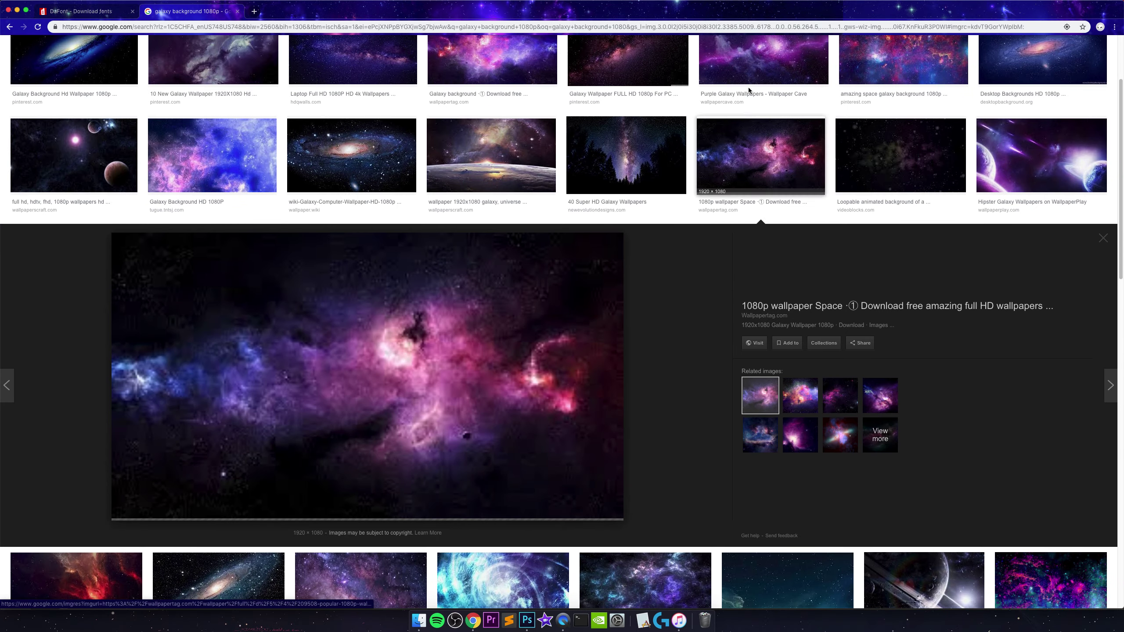
left_click(750, 73)
right_click(466, 297)
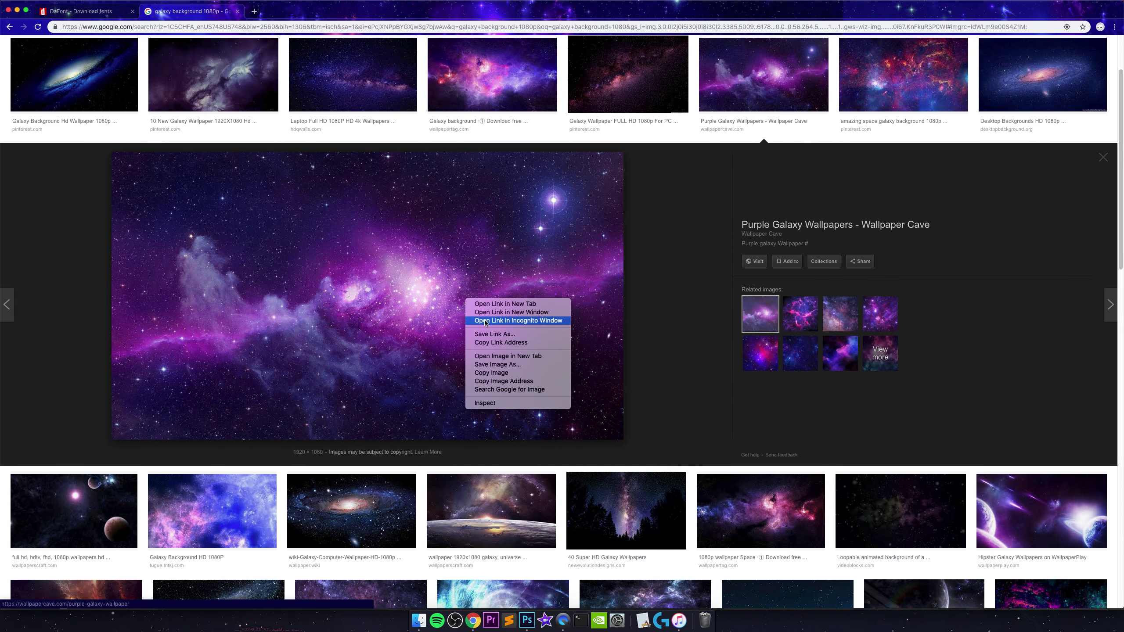
left_click(511, 373)
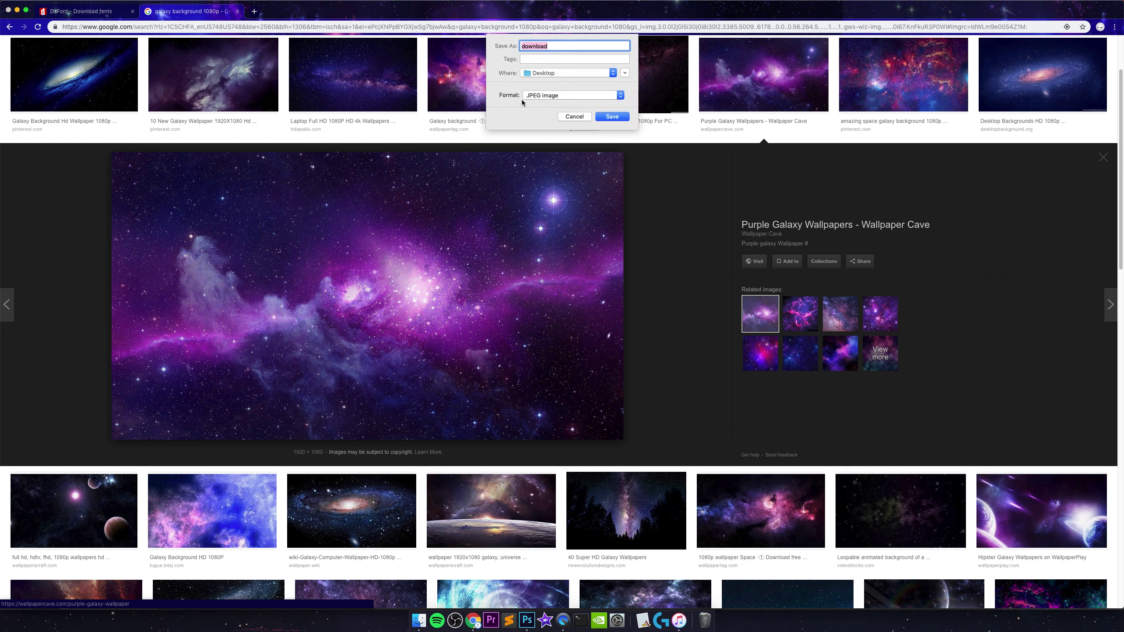
key("BackSpace")
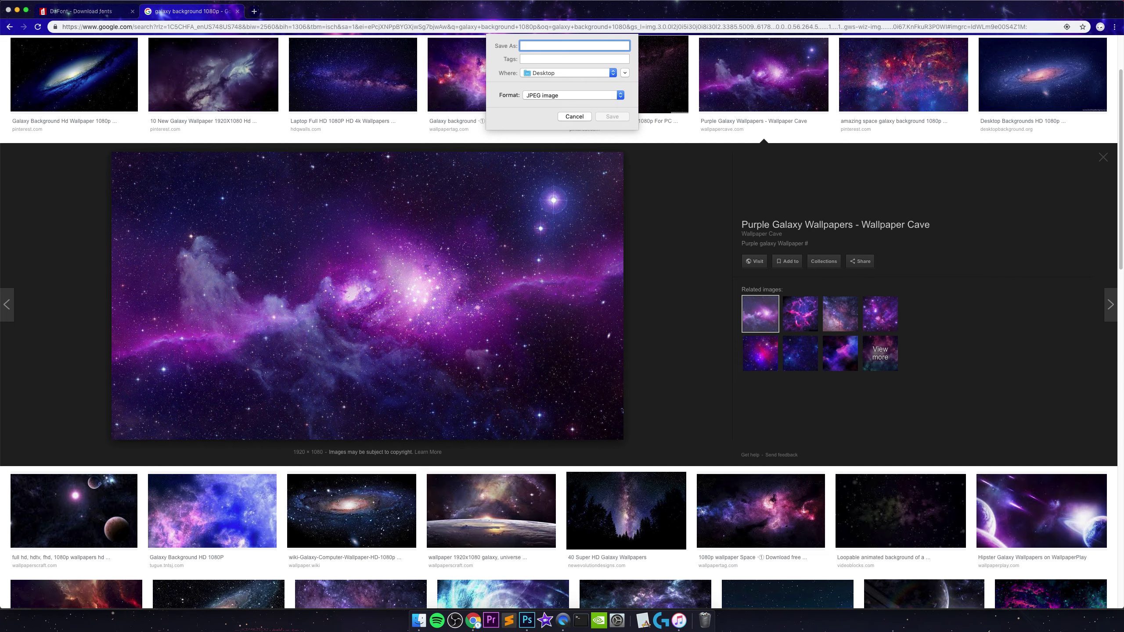
type("YT")
key("Return")
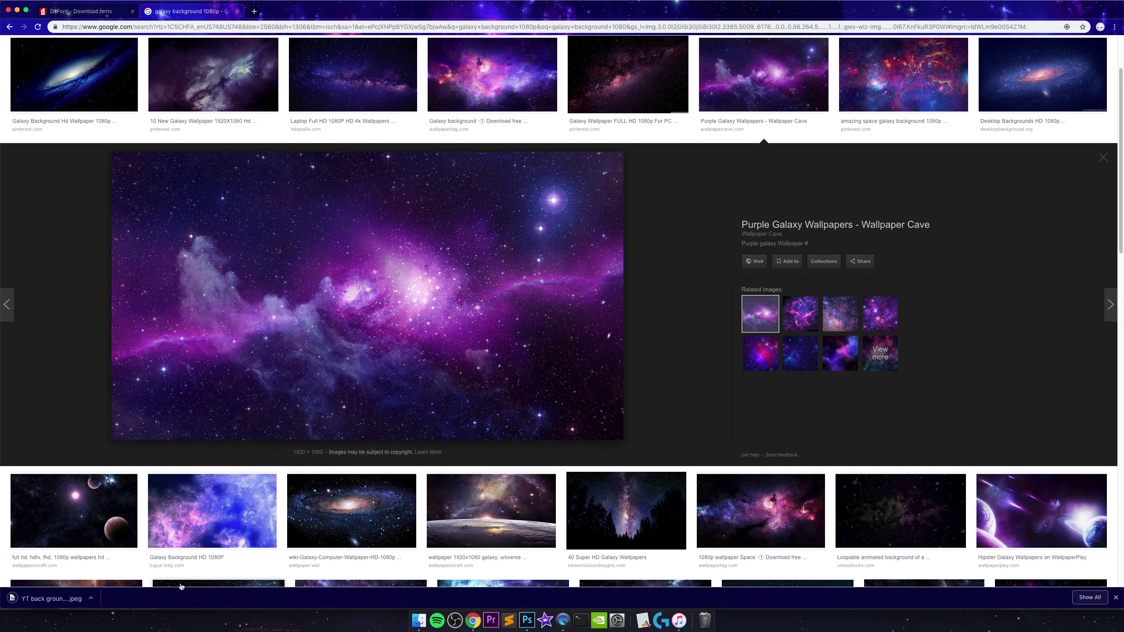
left_click(526, 619)
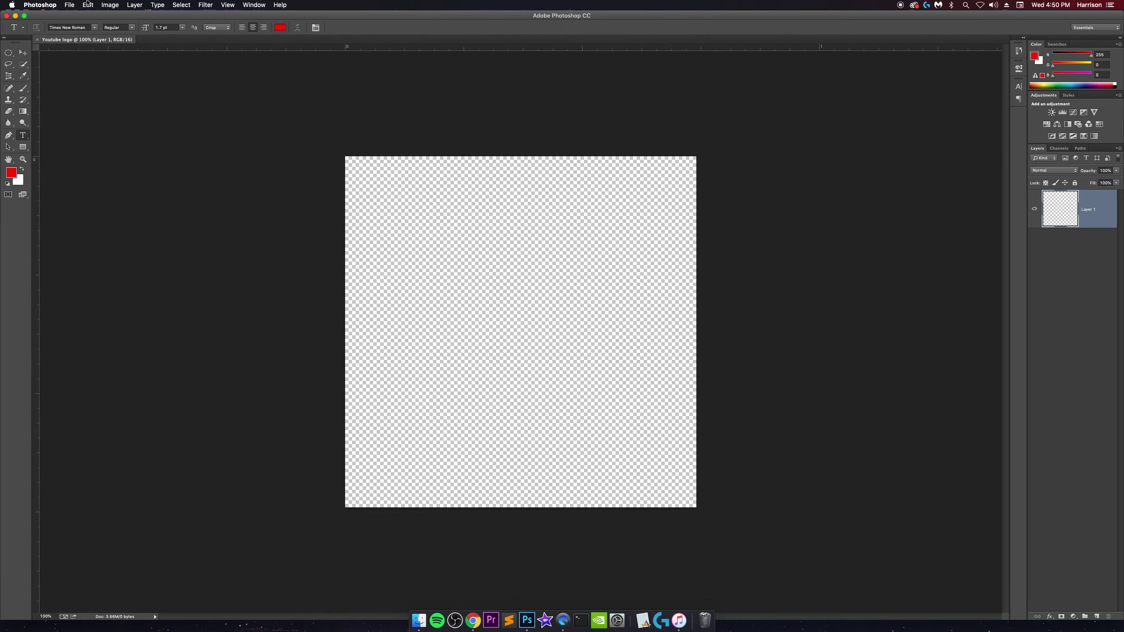
left_click(70, 4)
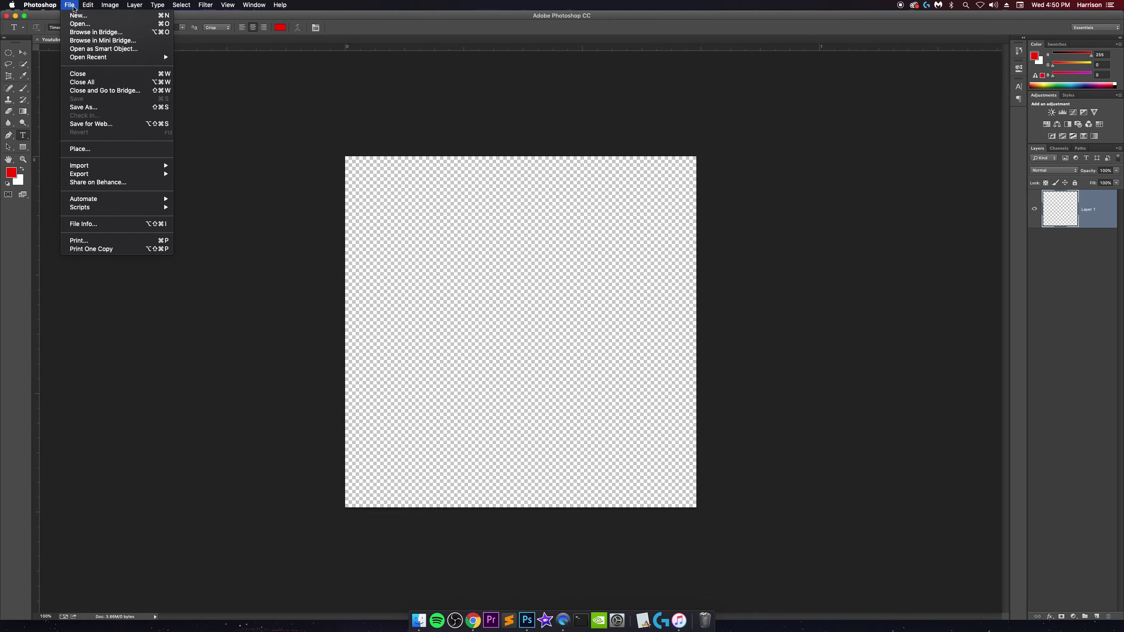
left_click(121, 149)
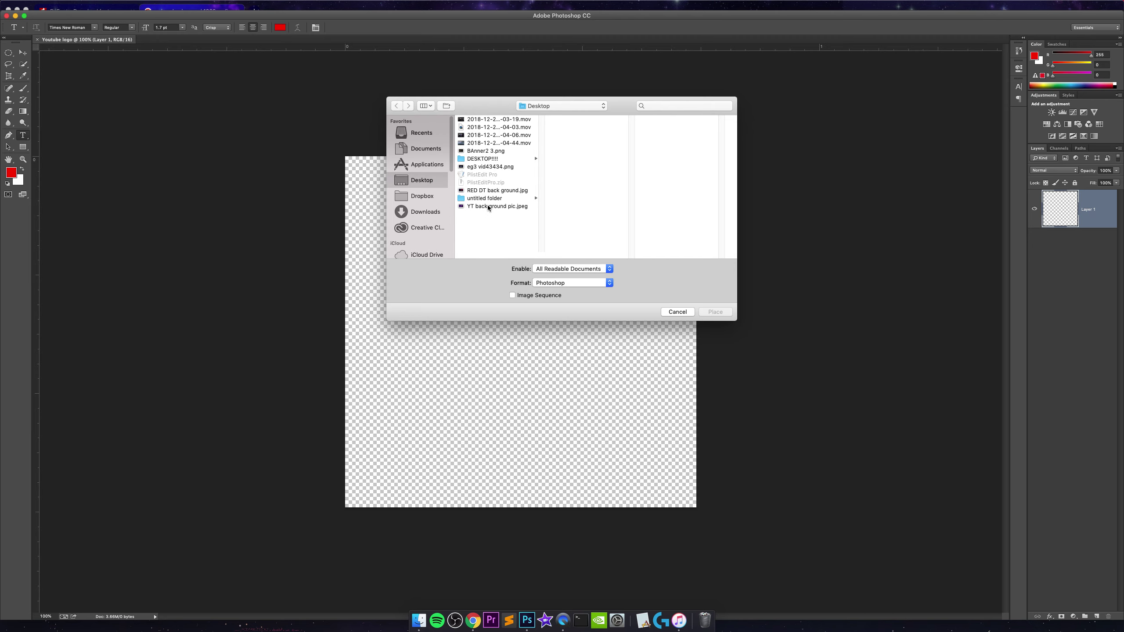
left_click(489, 208)
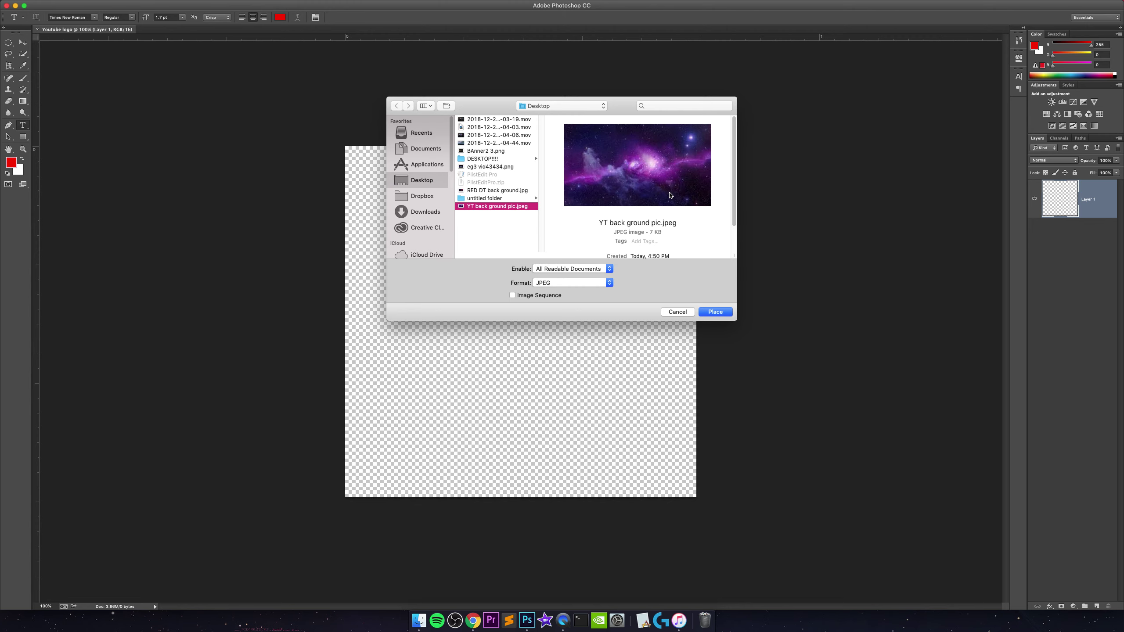
left_click(705, 312)
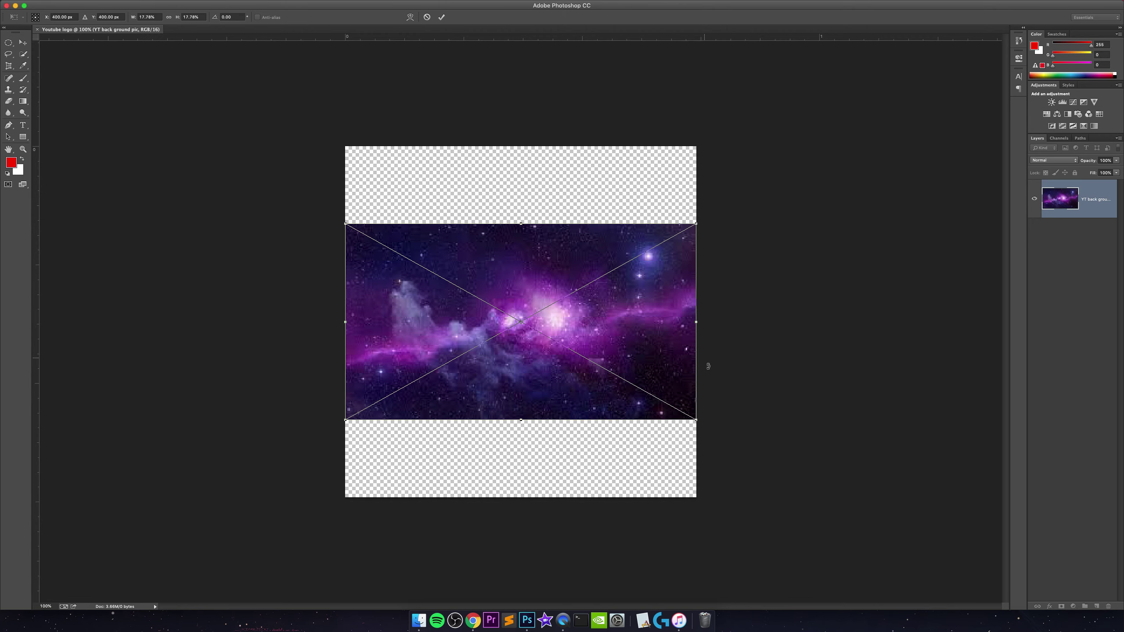
left_click_drag(694, 417, 696, 495)
left_click_drag(697, 221, 697, 146)
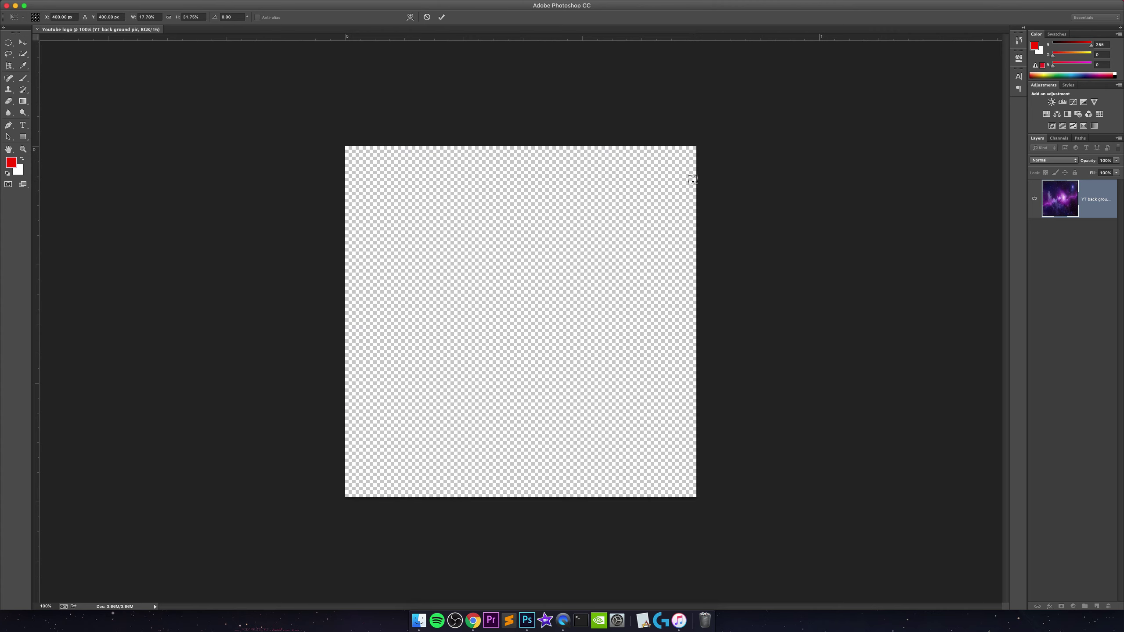
Place the image RED DT back ground.jpg from the Desktop into the document
mouse_move(202, 2)
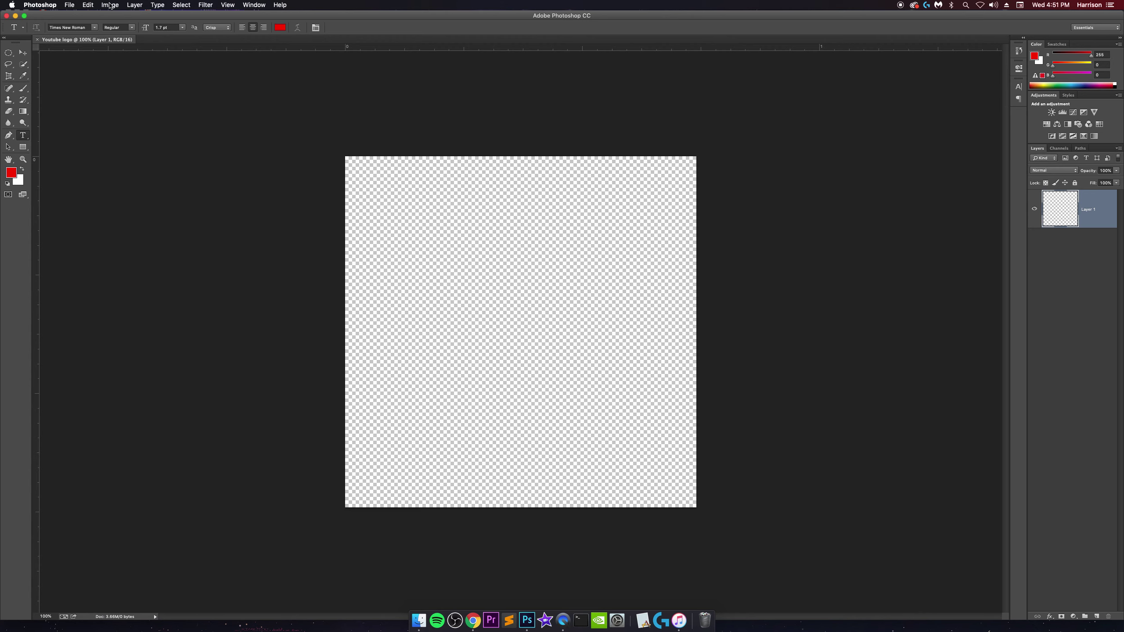
left_click(71, 5)
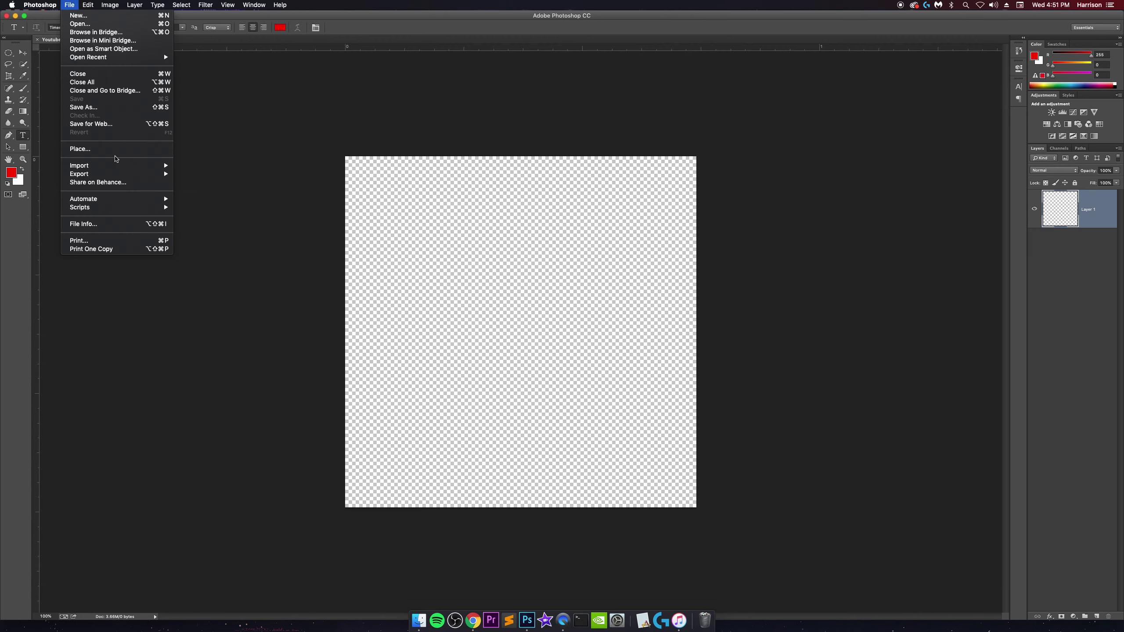
left_click(114, 150)
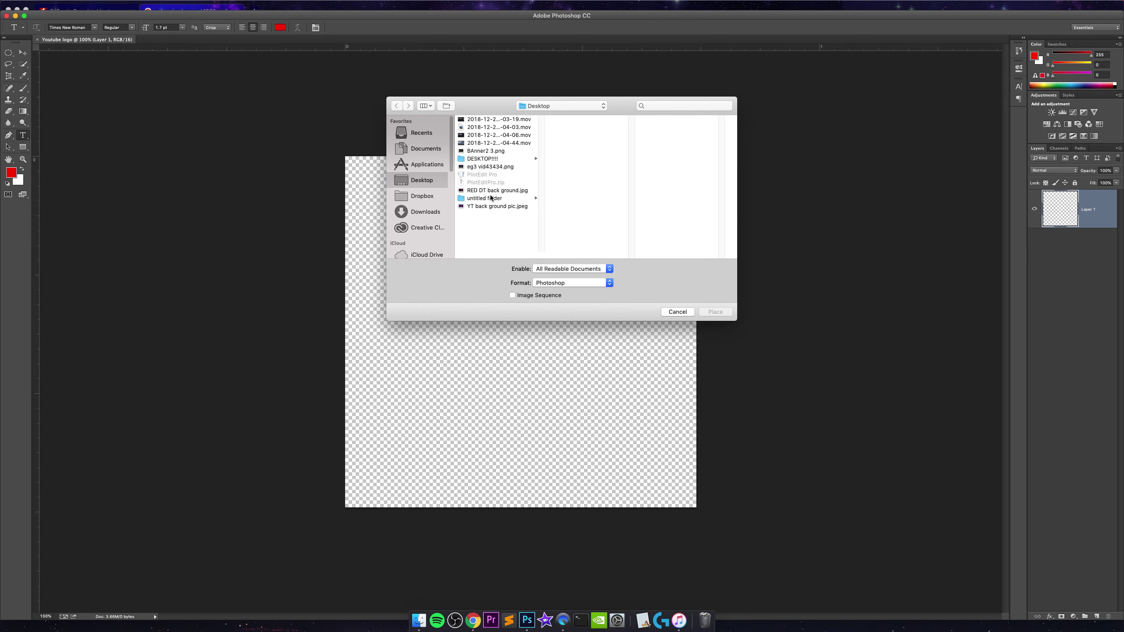
left_click(492, 194)
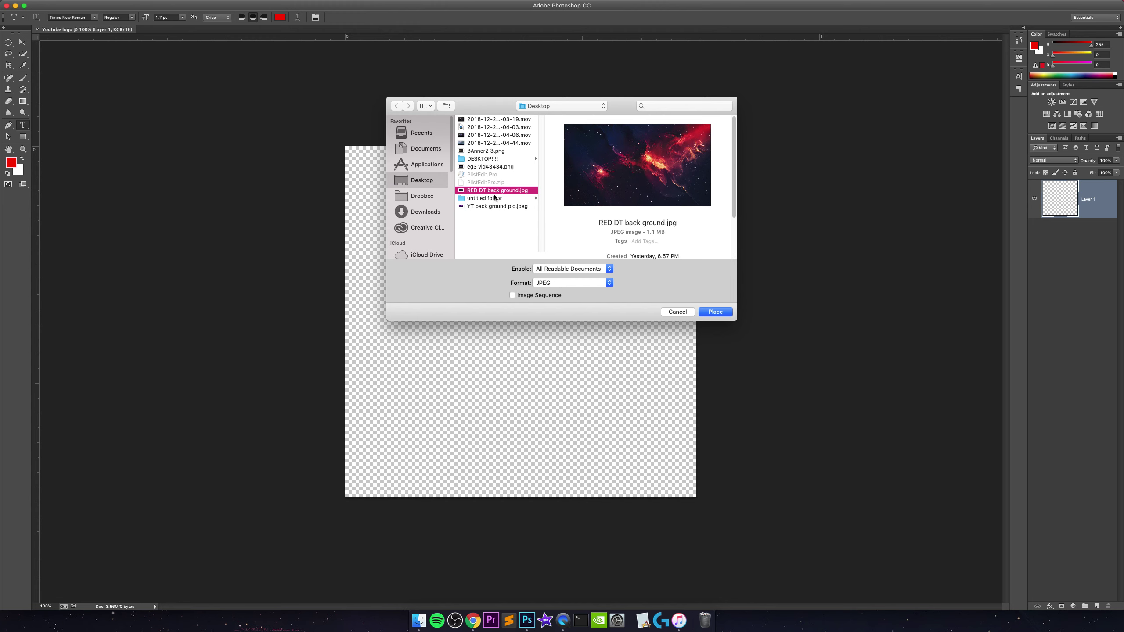
left_click(495, 151)
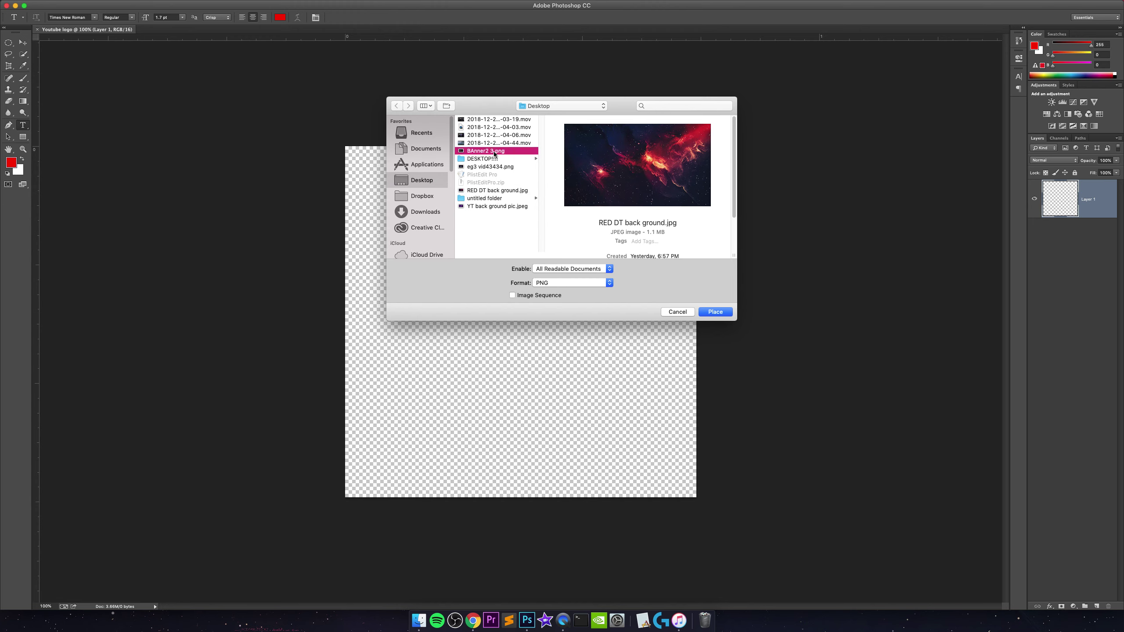
left_click(501, 192)
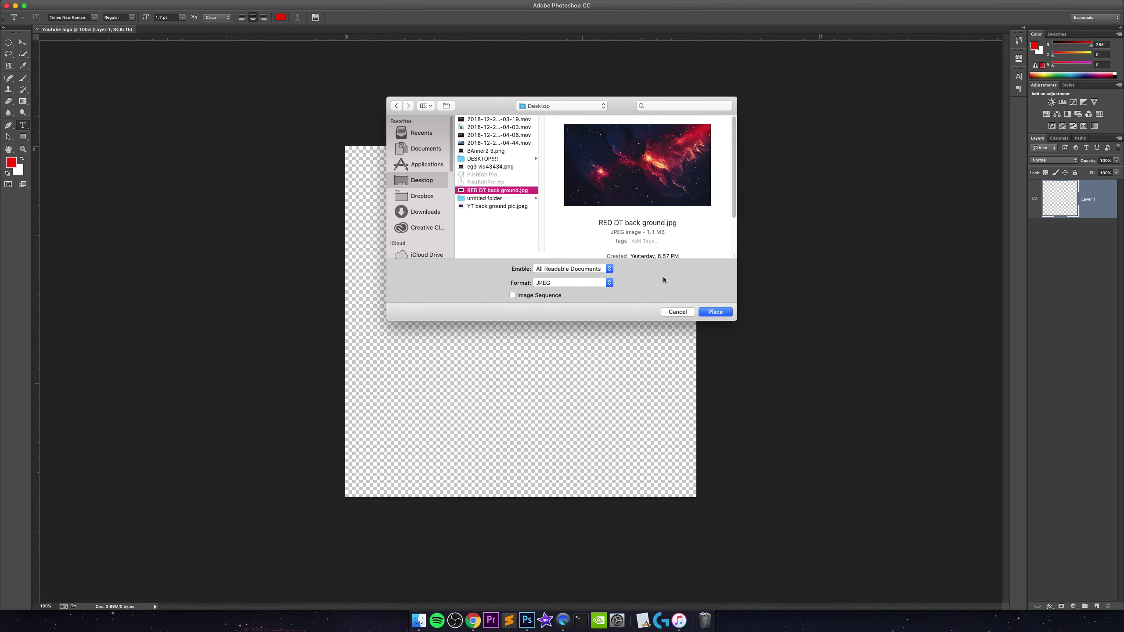
left_click(716, 312)
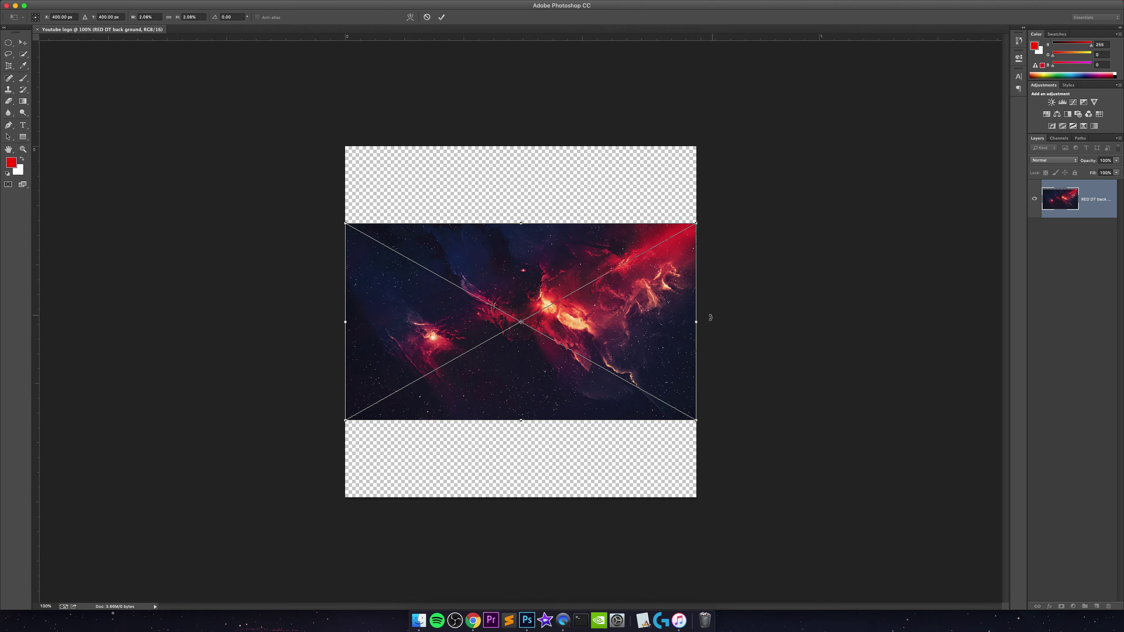
Enlarge the placed red galaxy image to about 2.80% width and 4.03% height, position it to cover the canvas and commit the placement
left_click_drag(693, 417, 695, 505)
left_click_drag(696, 223, 818, 120)
left_click_drag(617, 204, 545, 224)
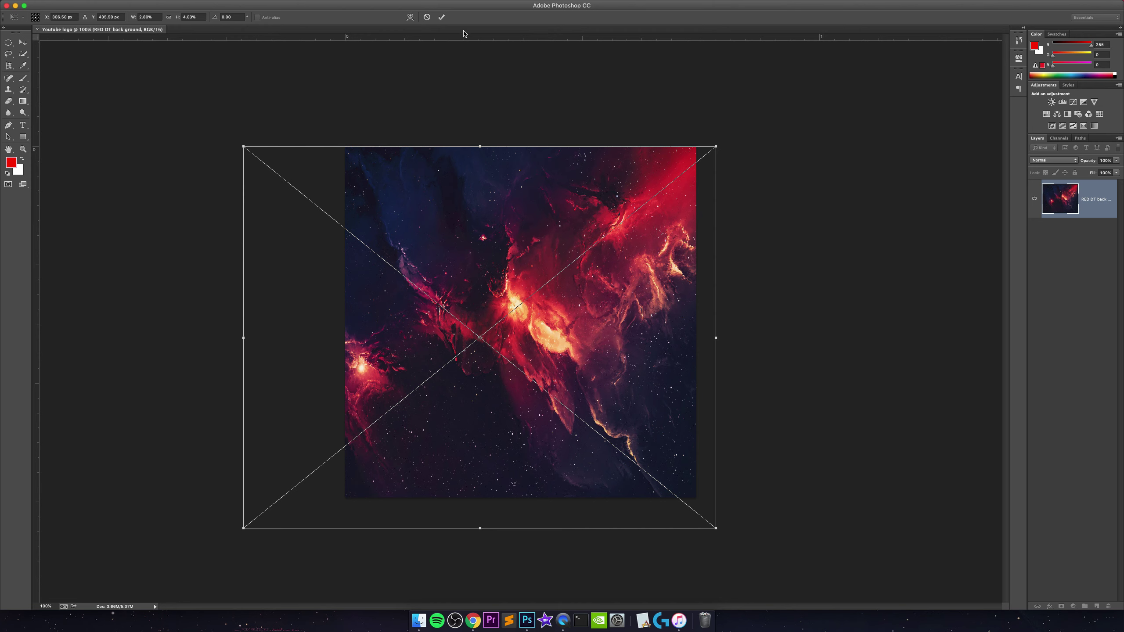
left_click(442, 17)
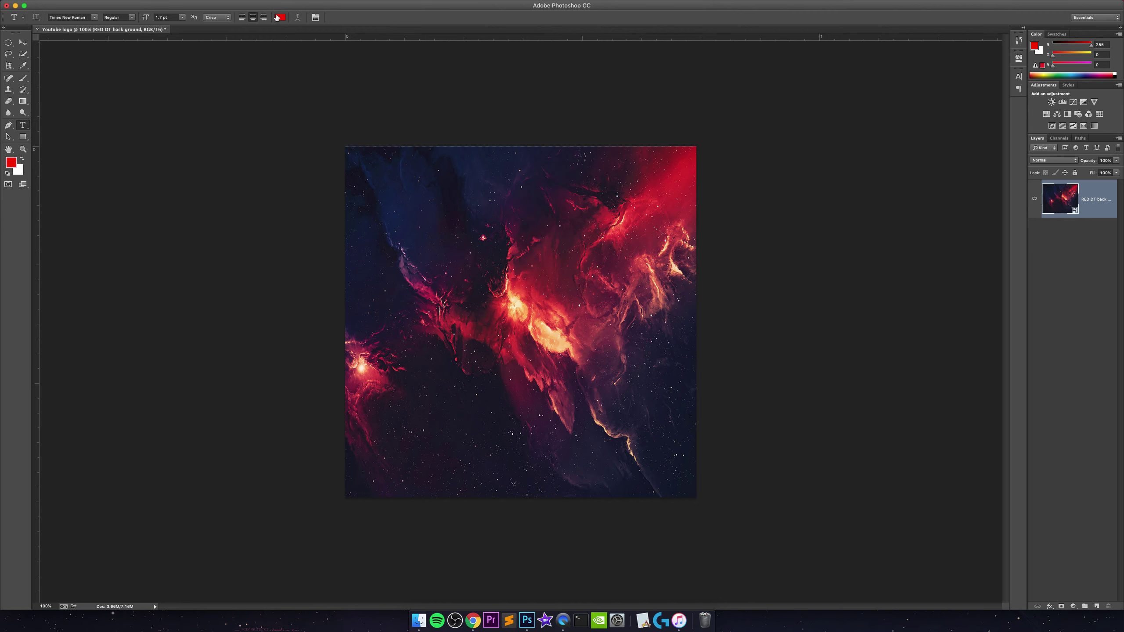
Look through the available fonts for the Horizontal Type tool
left_click(30, 128)
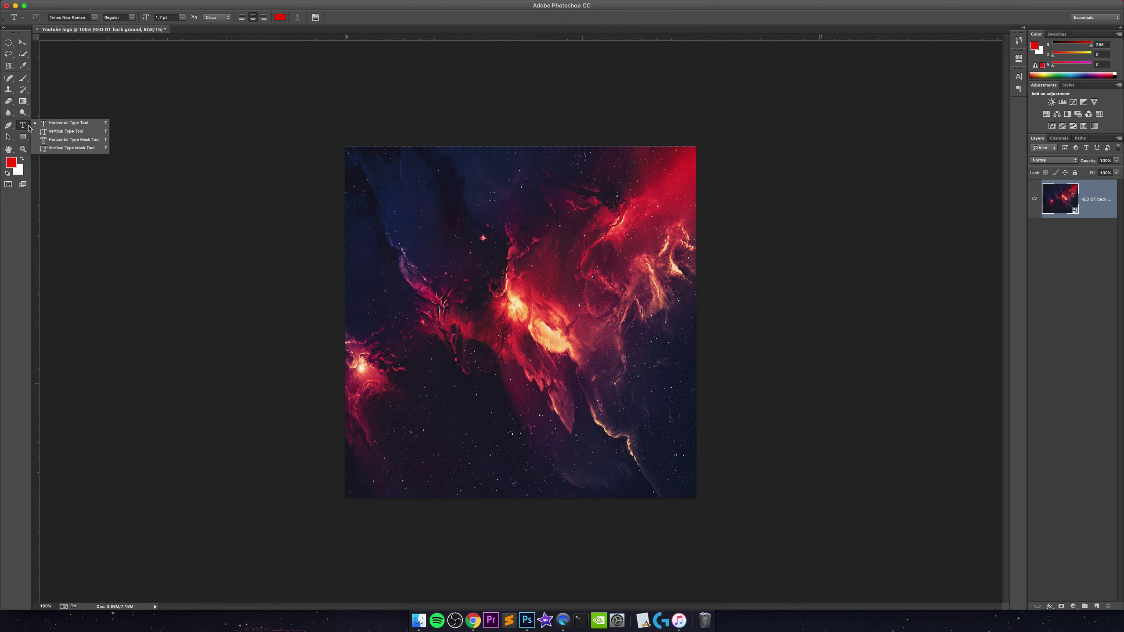
left_click(94, 18)
left_click(95, 18)
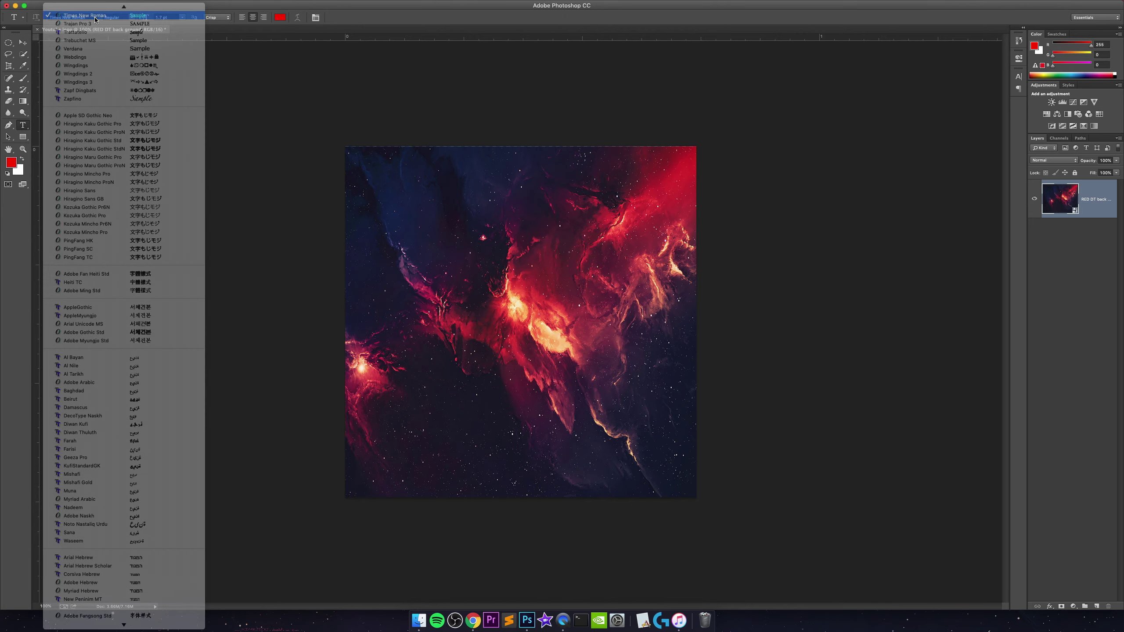
left_click(95, 17)
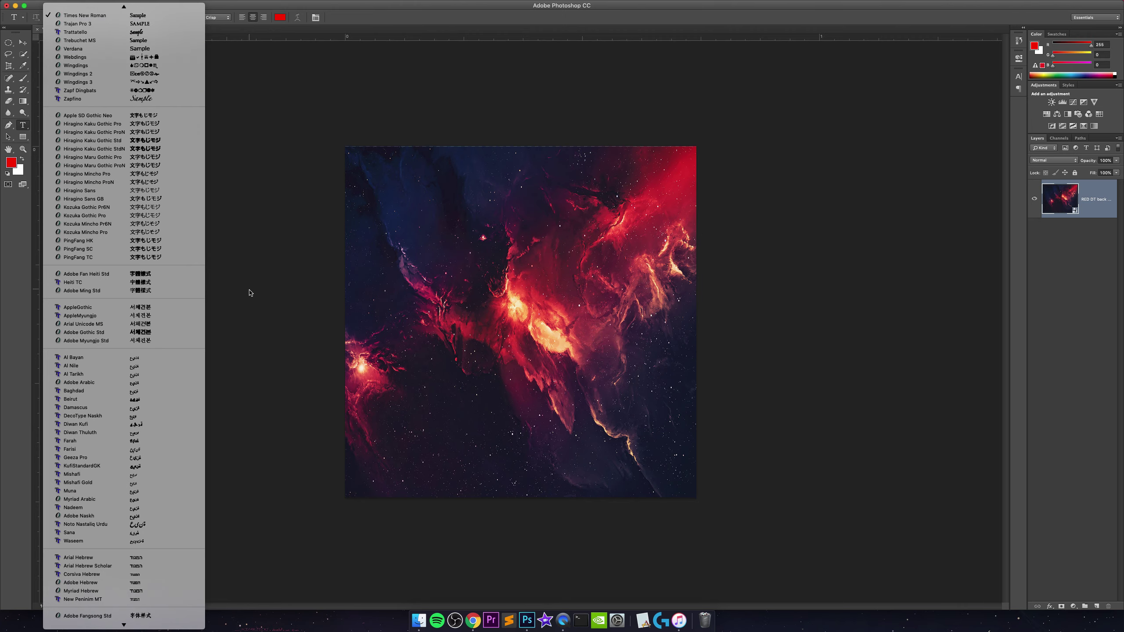
scroll(158, 309, "up", 15)
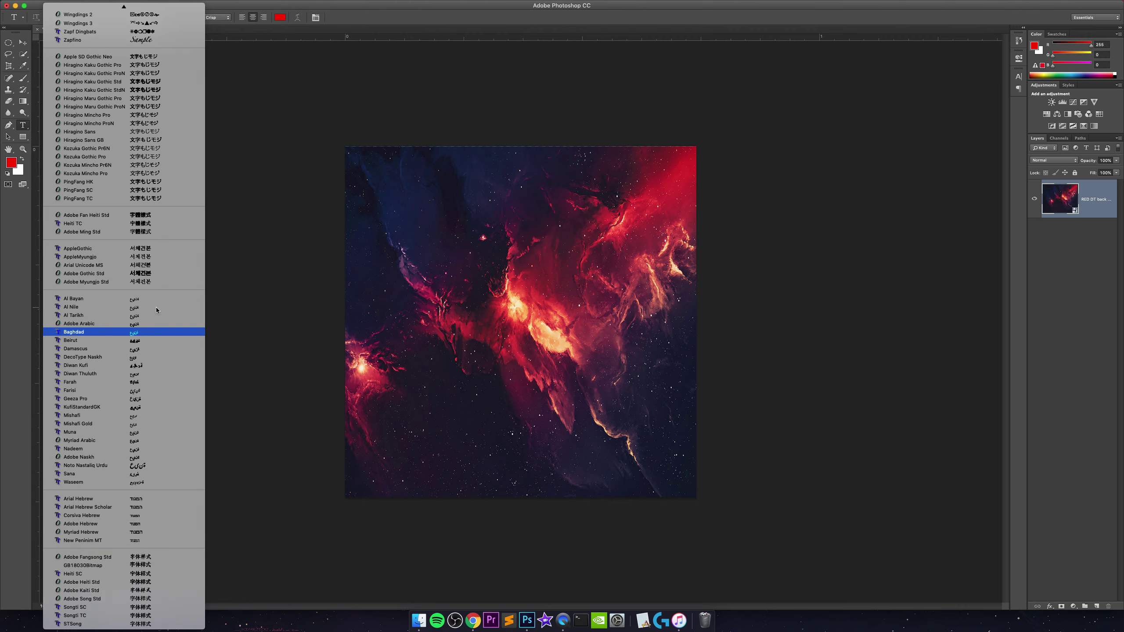
scroll(158, 309, "up", 9)
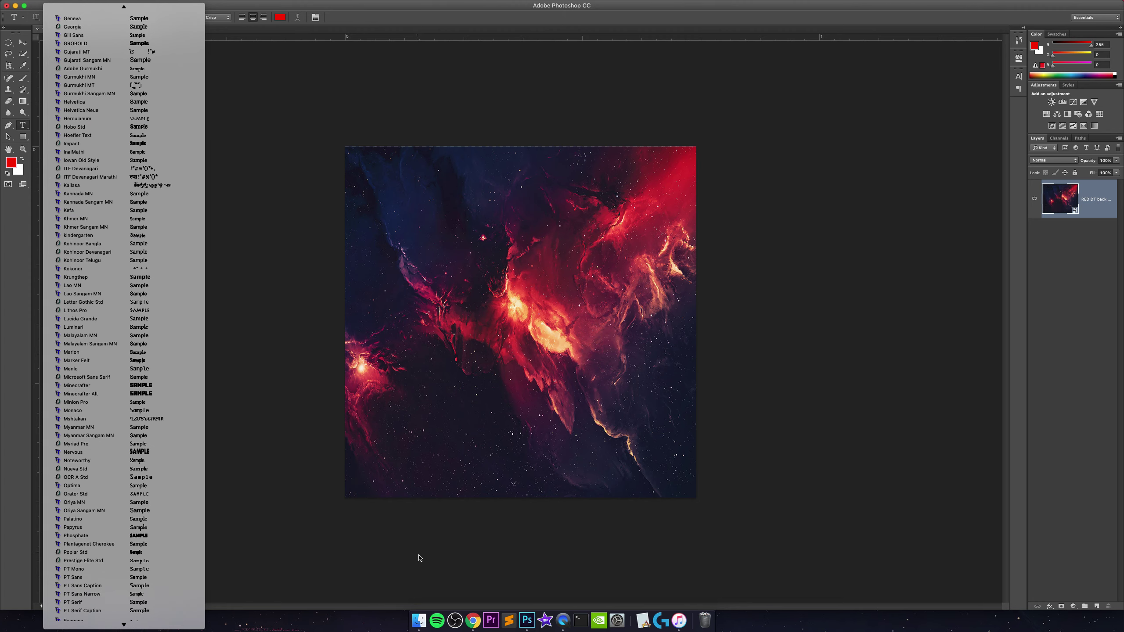
Switch to Chrome, bring up the DaFont site and open its Fancy > Cartoon font category
left_click(472, 621)
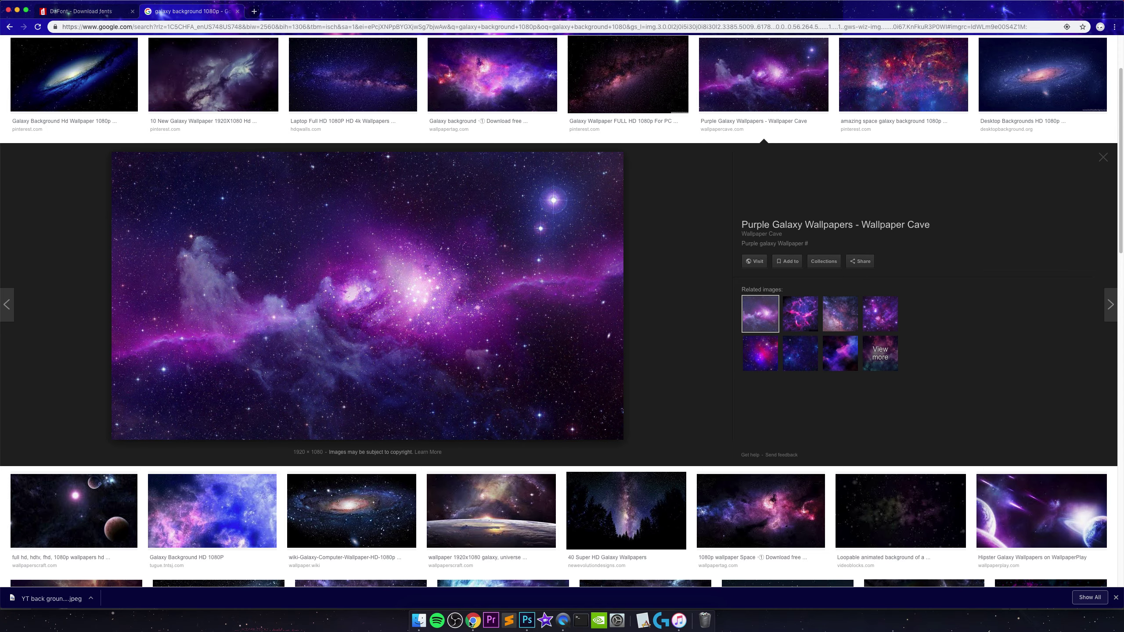
left_click(90, 17)
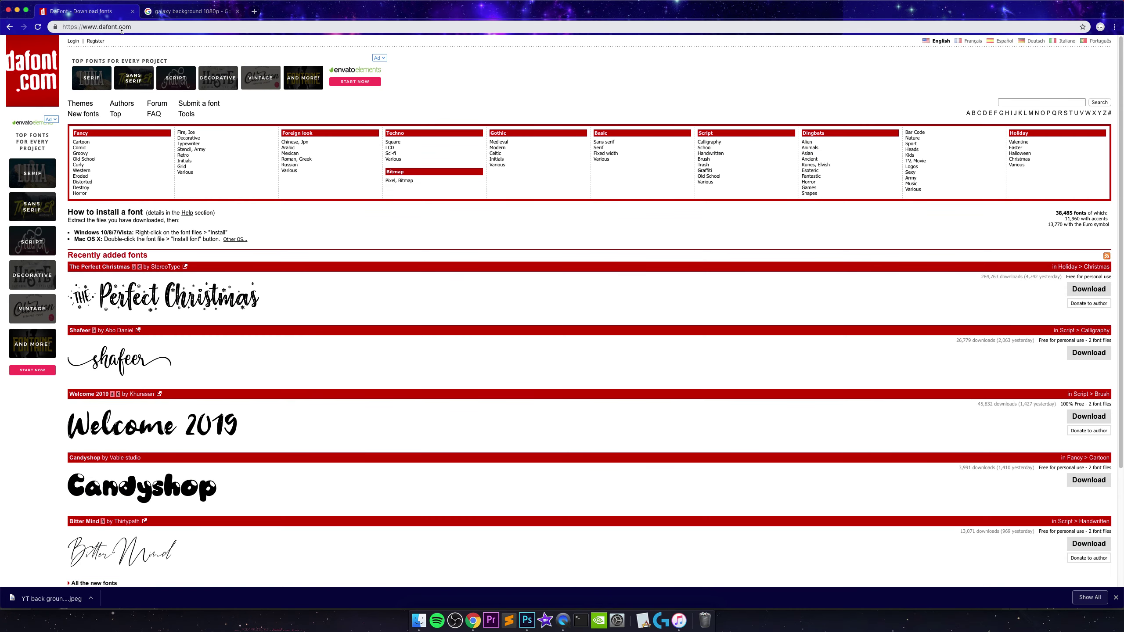
scroll(346, 306, "down", 1)
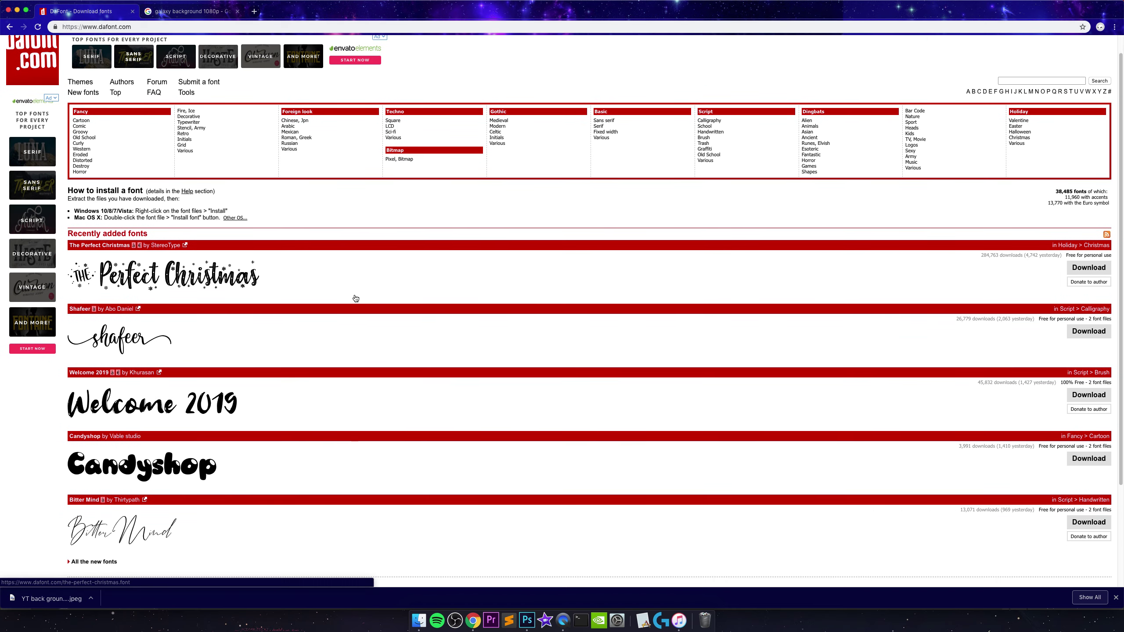
scroll(295, 329, "down", 5)
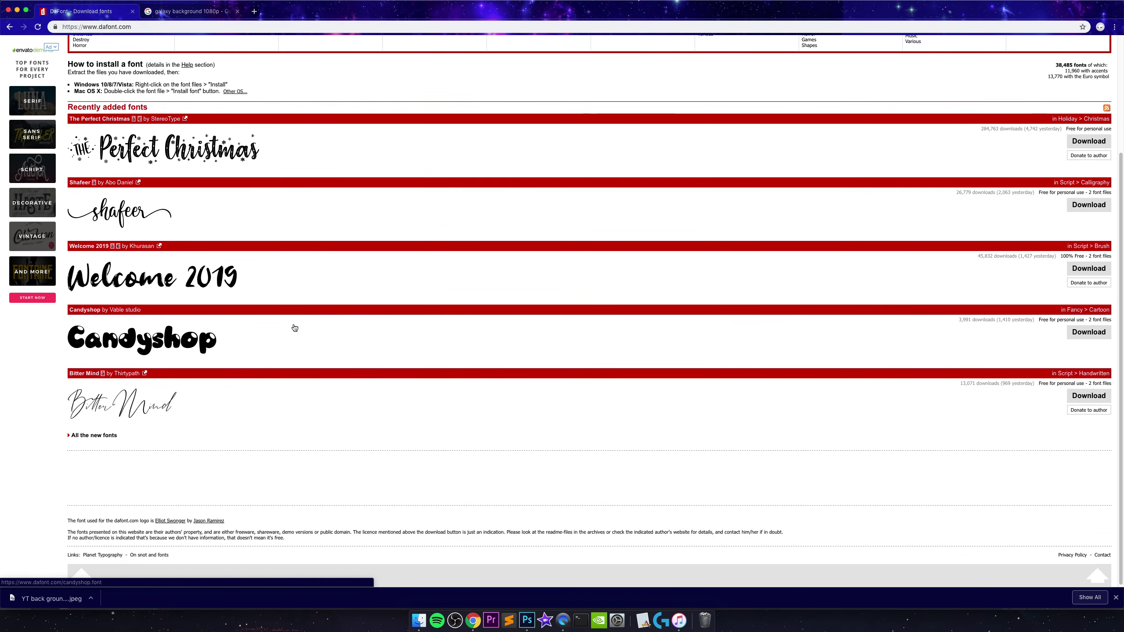
scroll(291, 327, "up", 6)
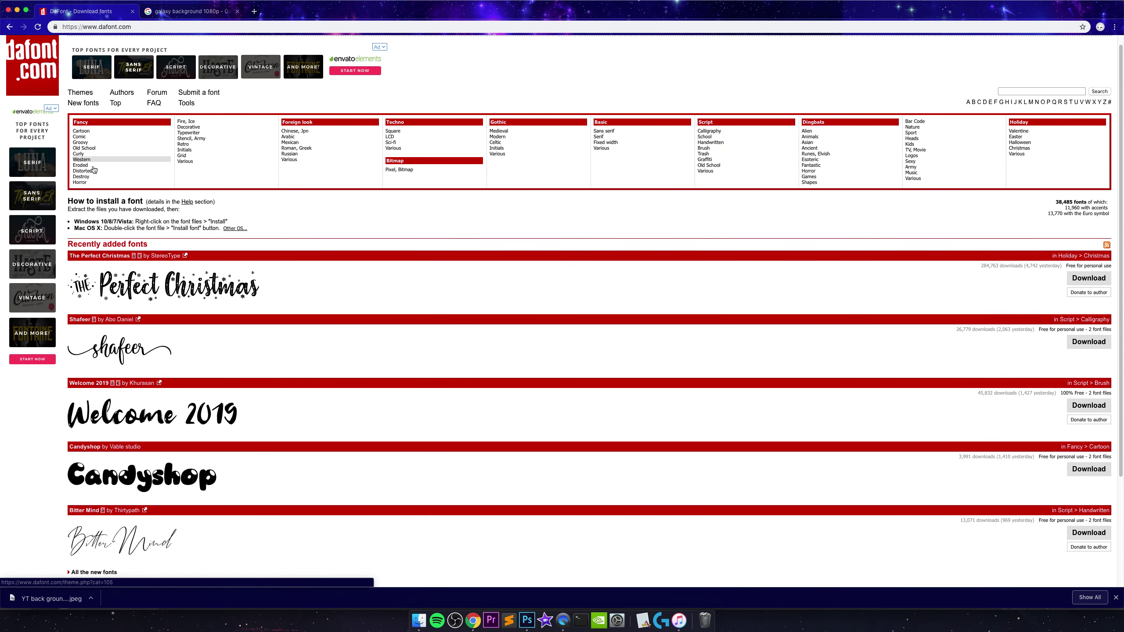
left_click(98, 132)
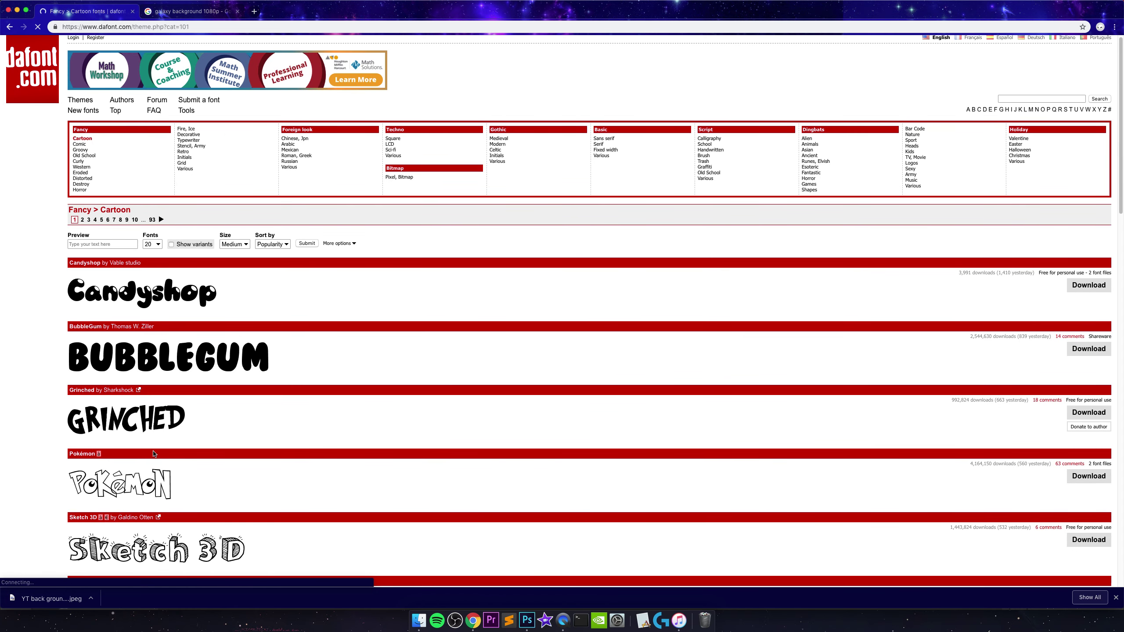
Browse the cartoon fonts and download the Grinched font
scroll(167, 418, "down", 2)
scroll(168, 418, "down", 10)
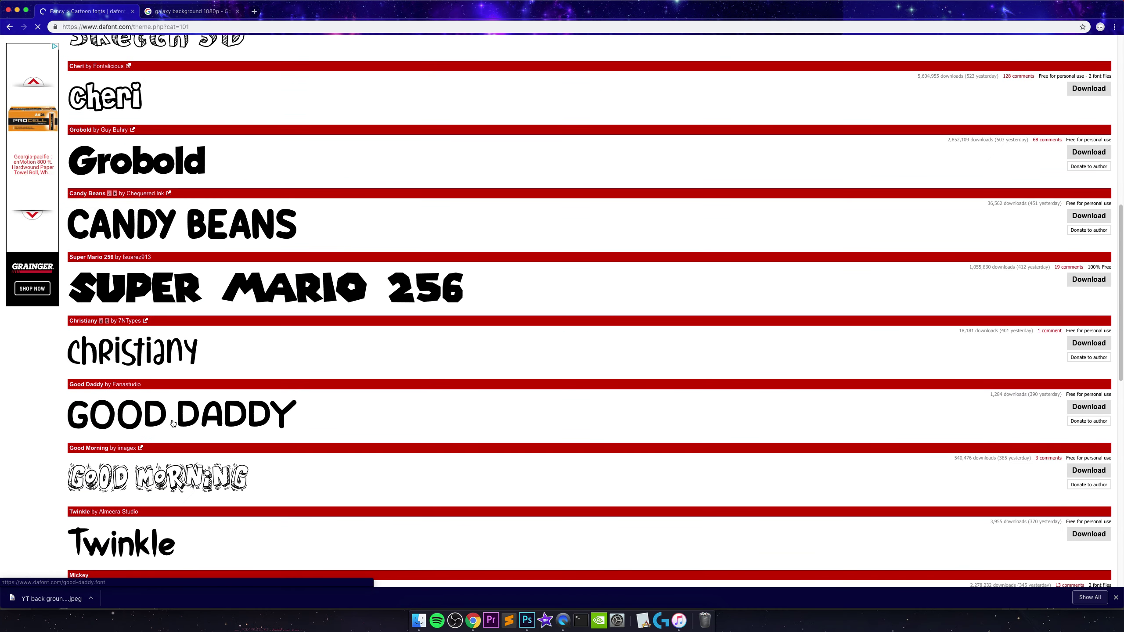
scroll(173, 423, "down", 5)
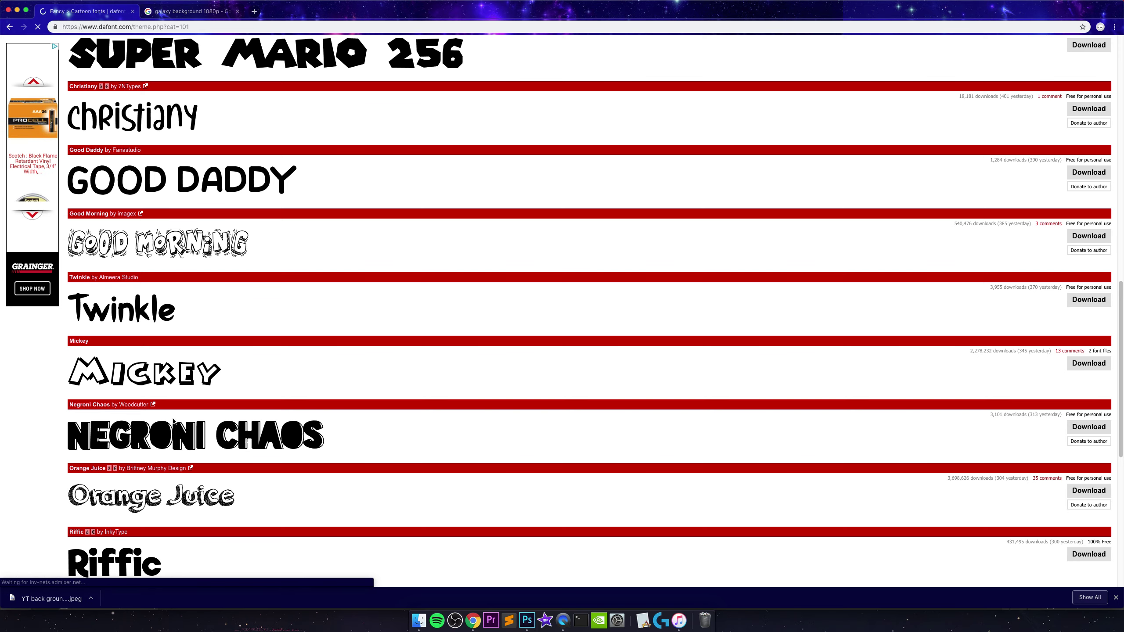
scroll(174, 420, "down", 5)
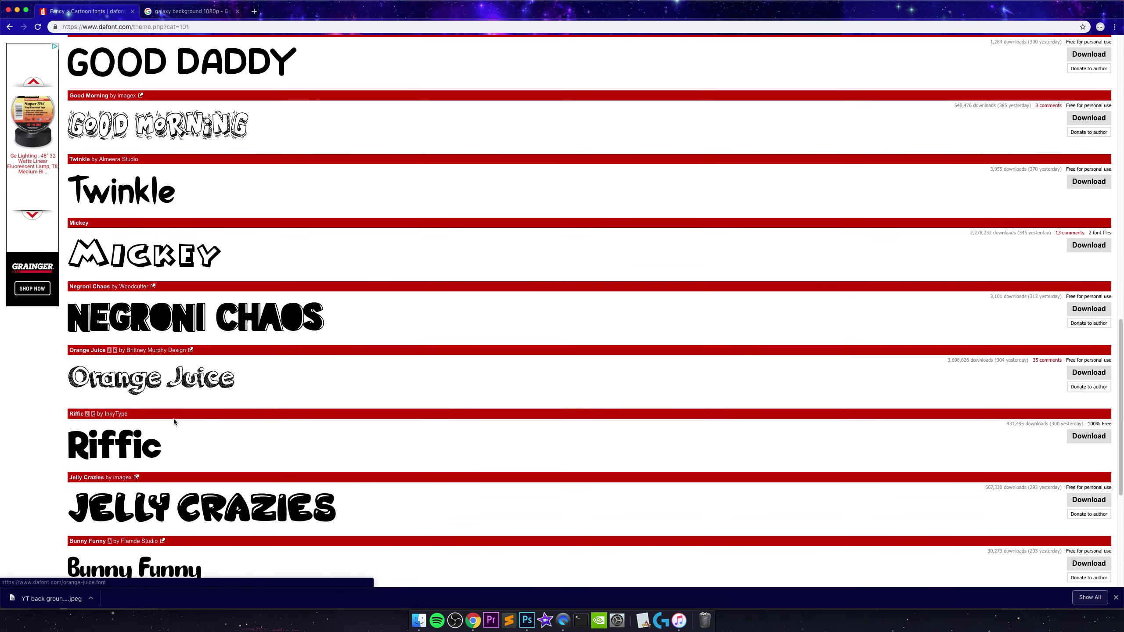
scroll(176, 423, "up", 15)
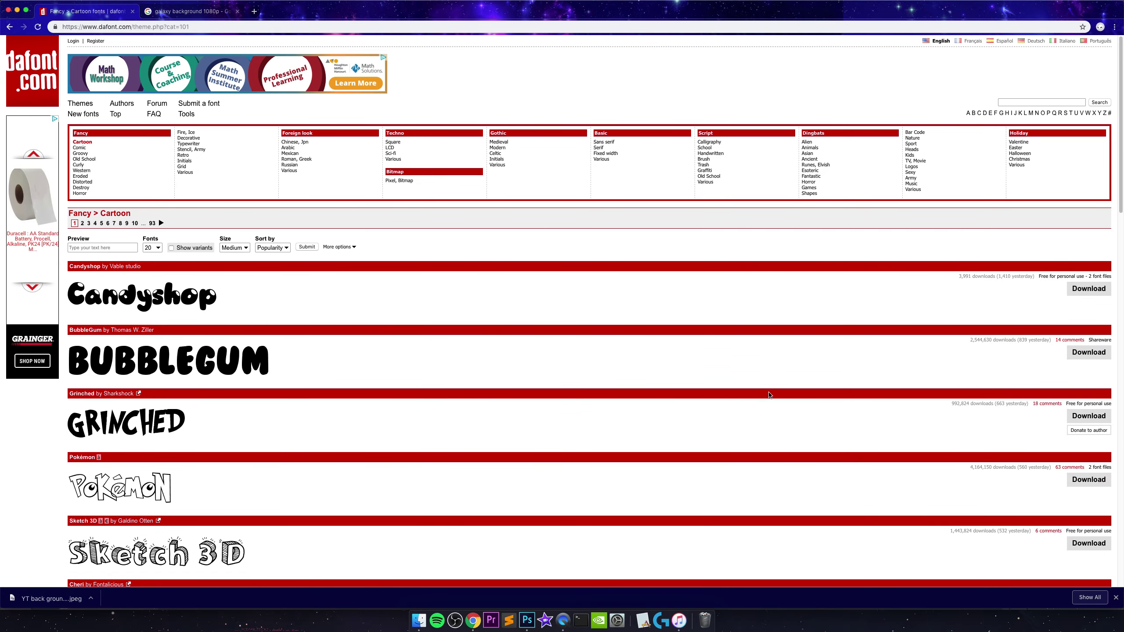
left_click(1089, 417)
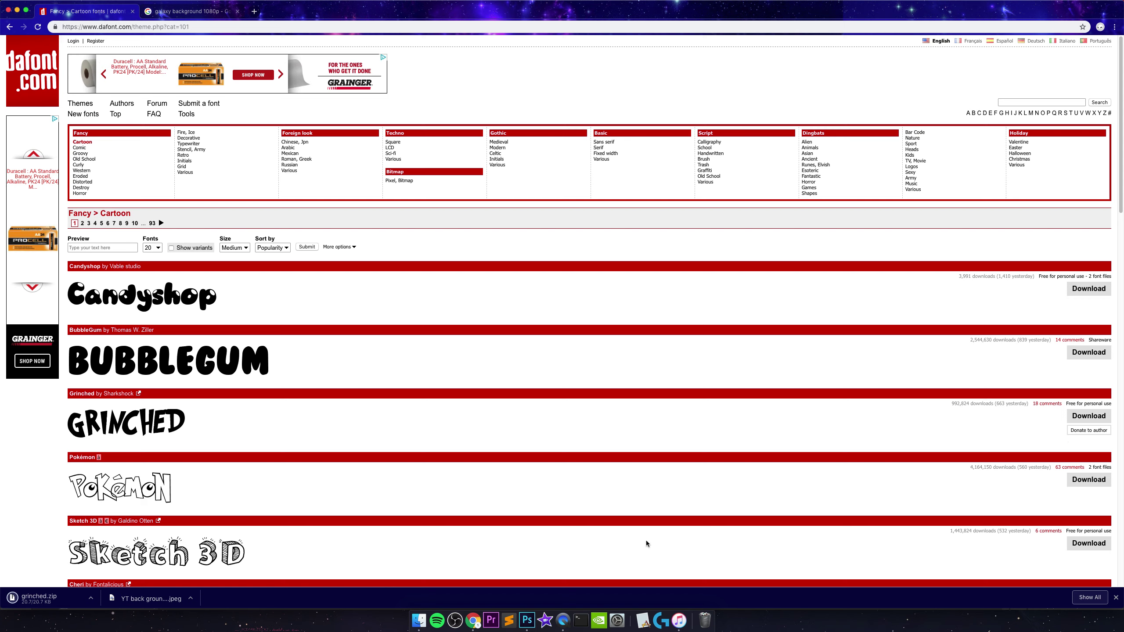
Unpack grinched.zip, open GrinchedRegular.otf from the grinched folder in Downloads and install the font
left_click(77, 599)
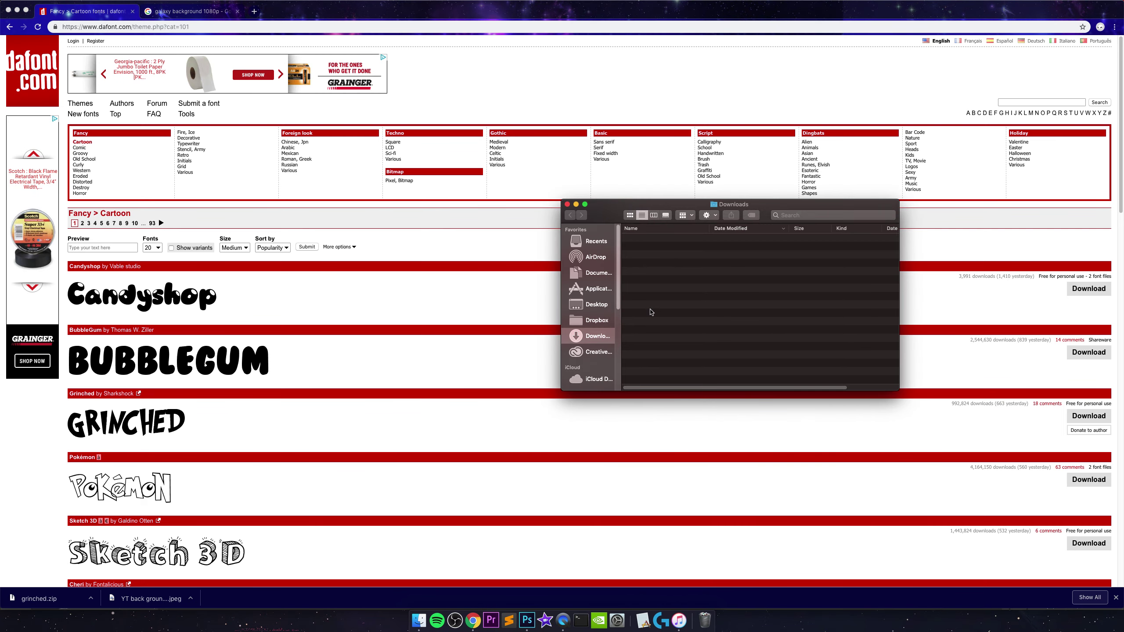
scroll(688, 299, "right", 3)
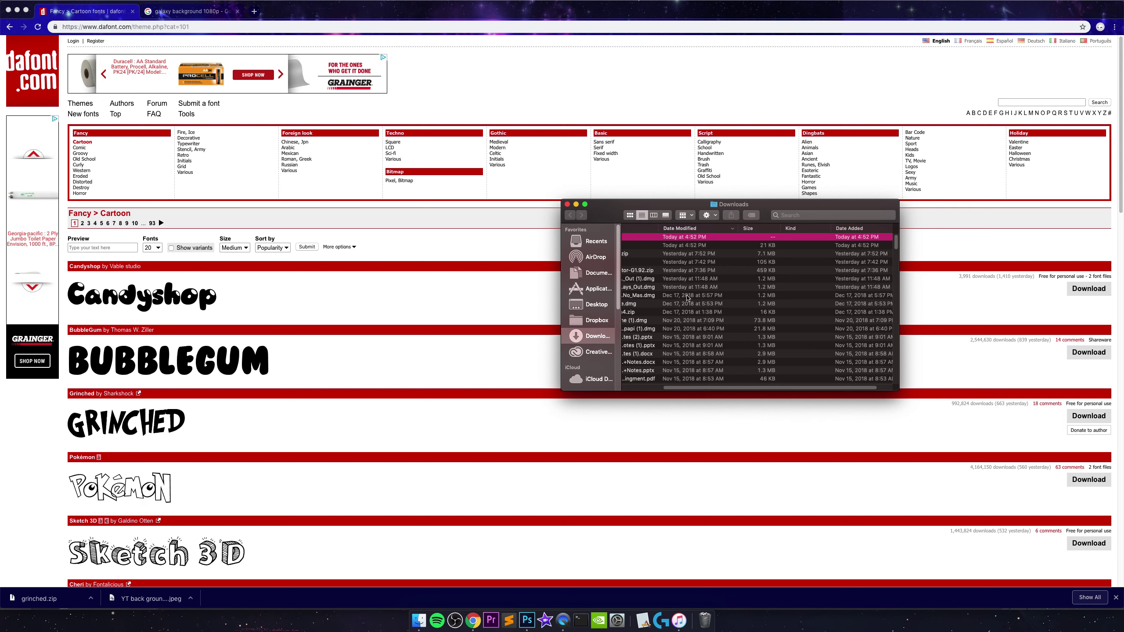
scroll(642, 310, "left", 3)
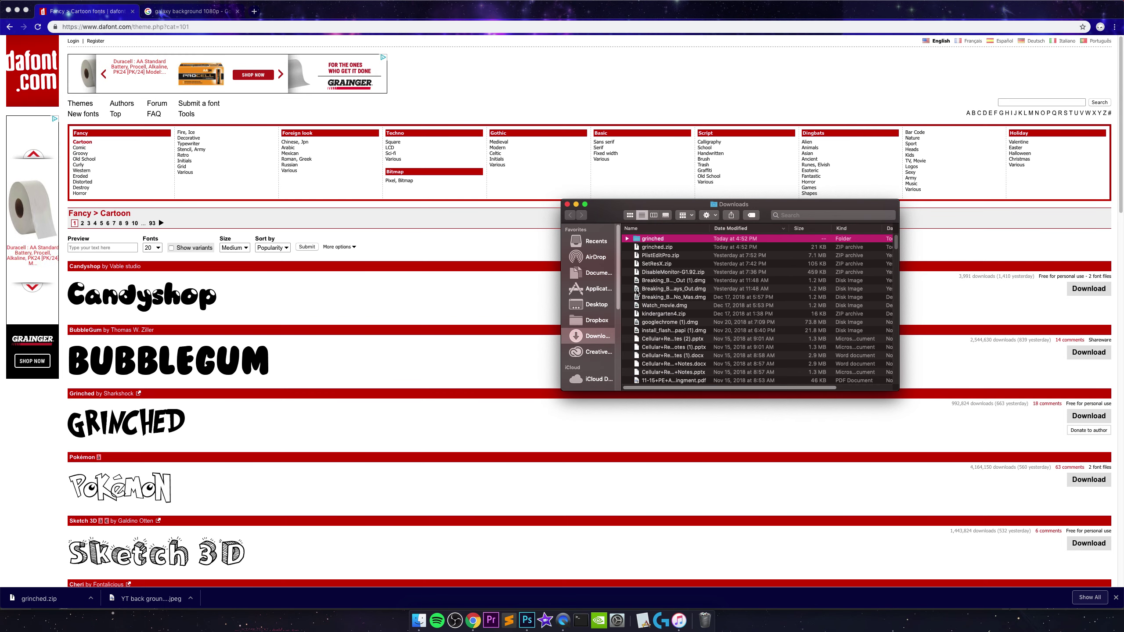
double_click(659, 240)
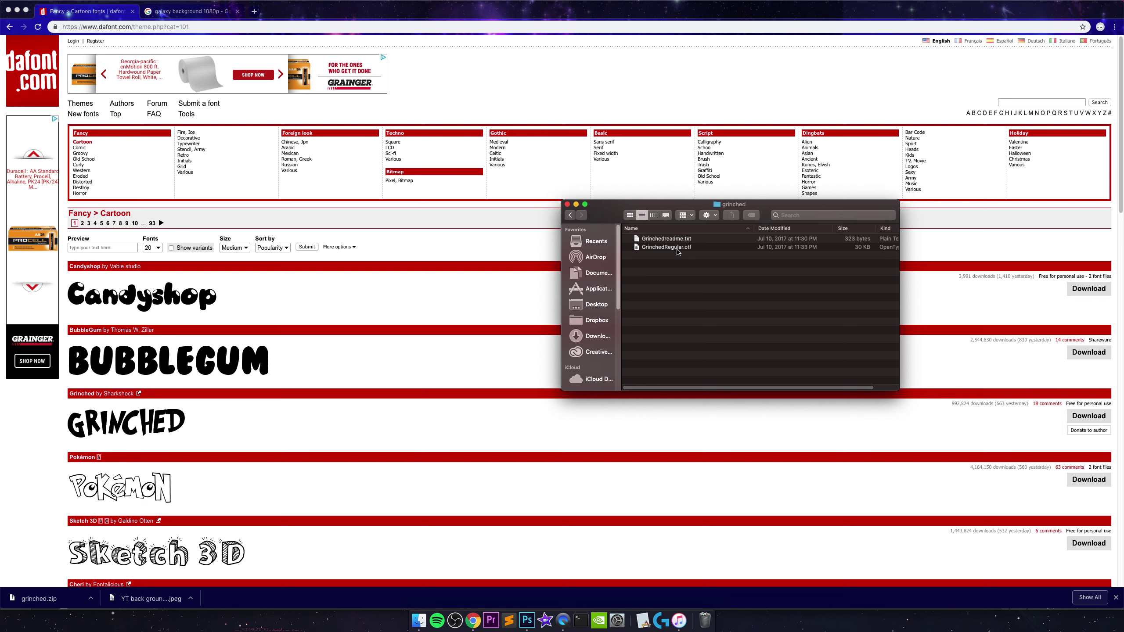
double_click(667, 248)
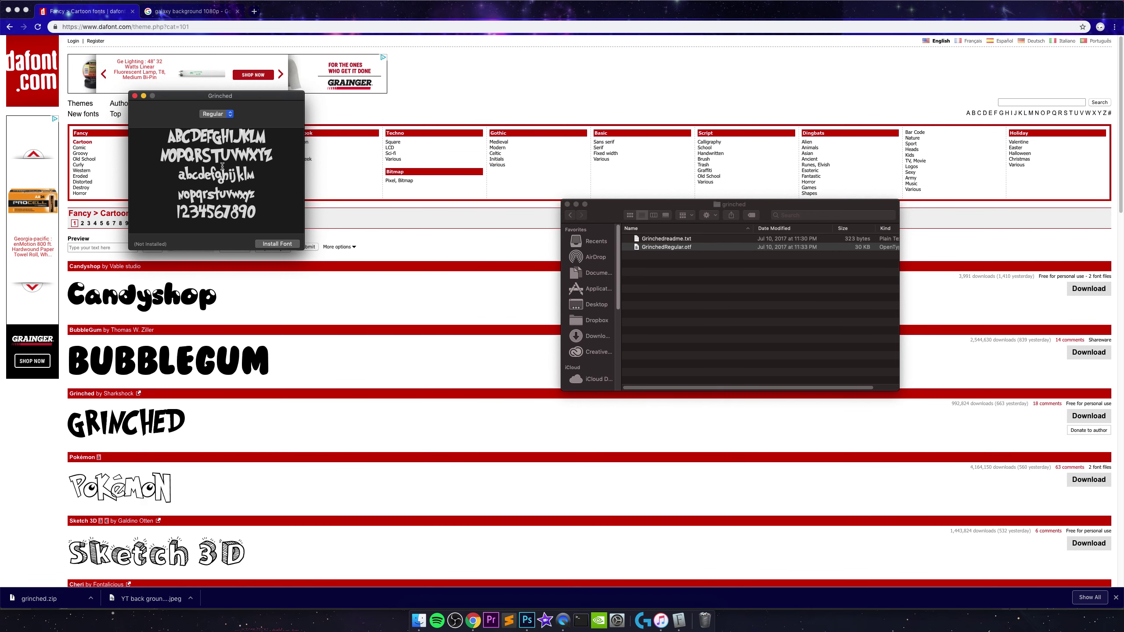
left_click(271, 244)
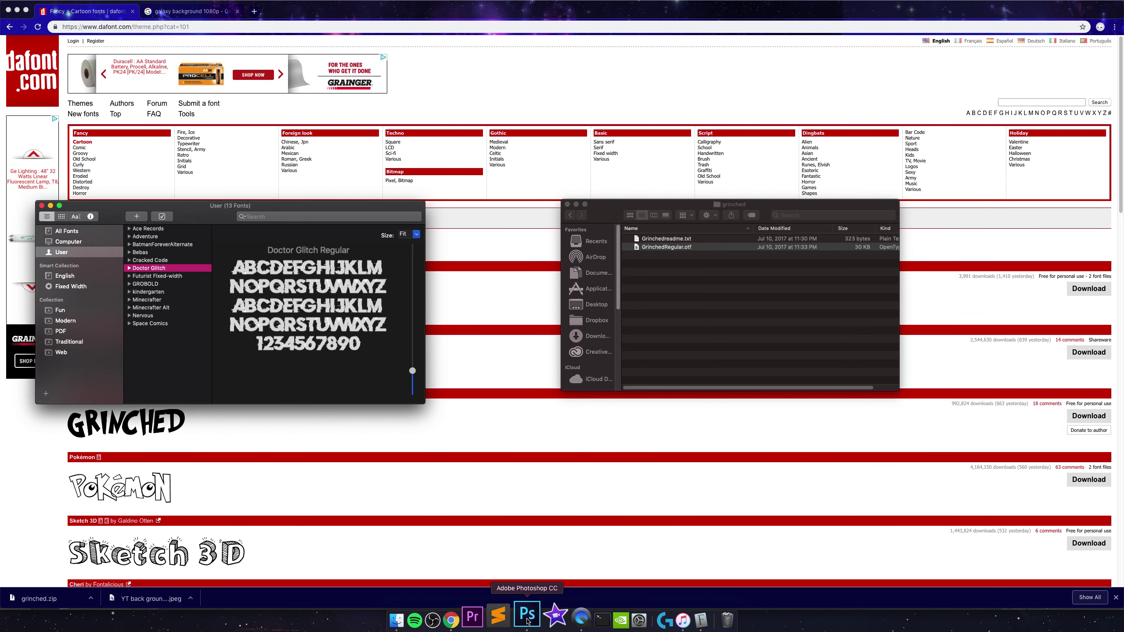
Switch back to Photoshop and set the type font to Grinched
key("super+Tab")
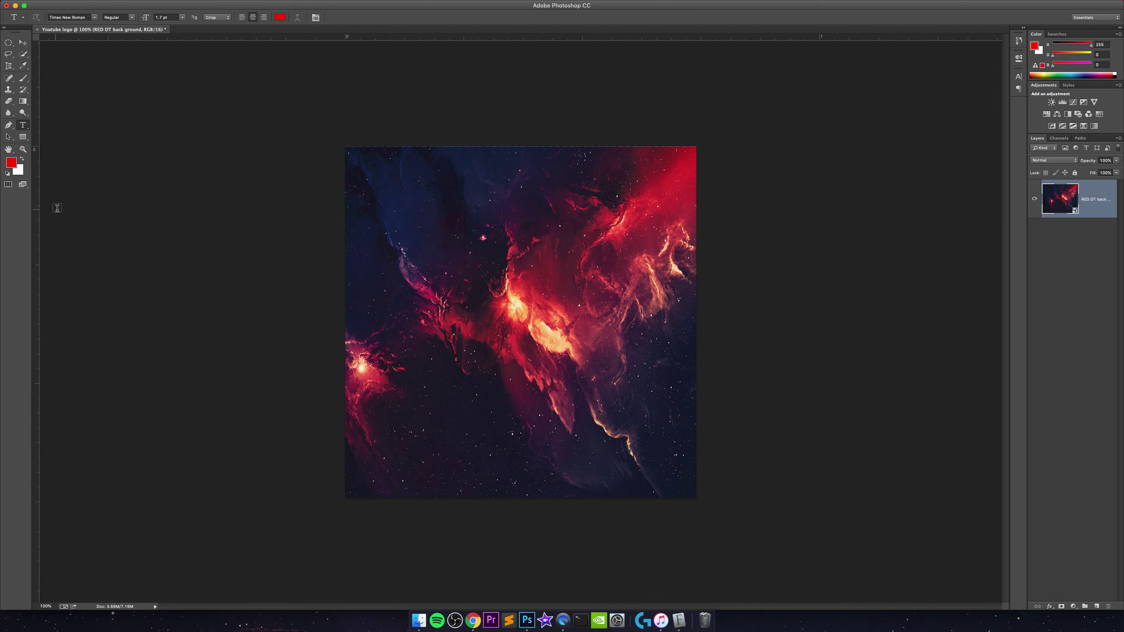
left_click(94, 18)
scroll(126, 191, "up", 8)
scroll(126, 196, "up", 15)
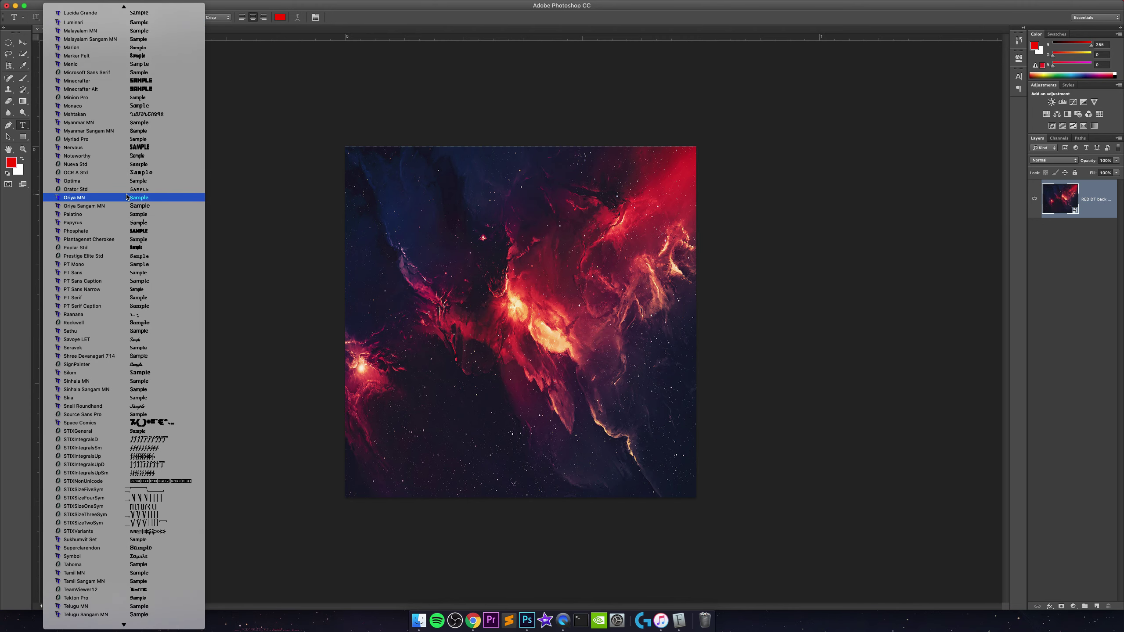
scroll(138, 195, "up", 10)
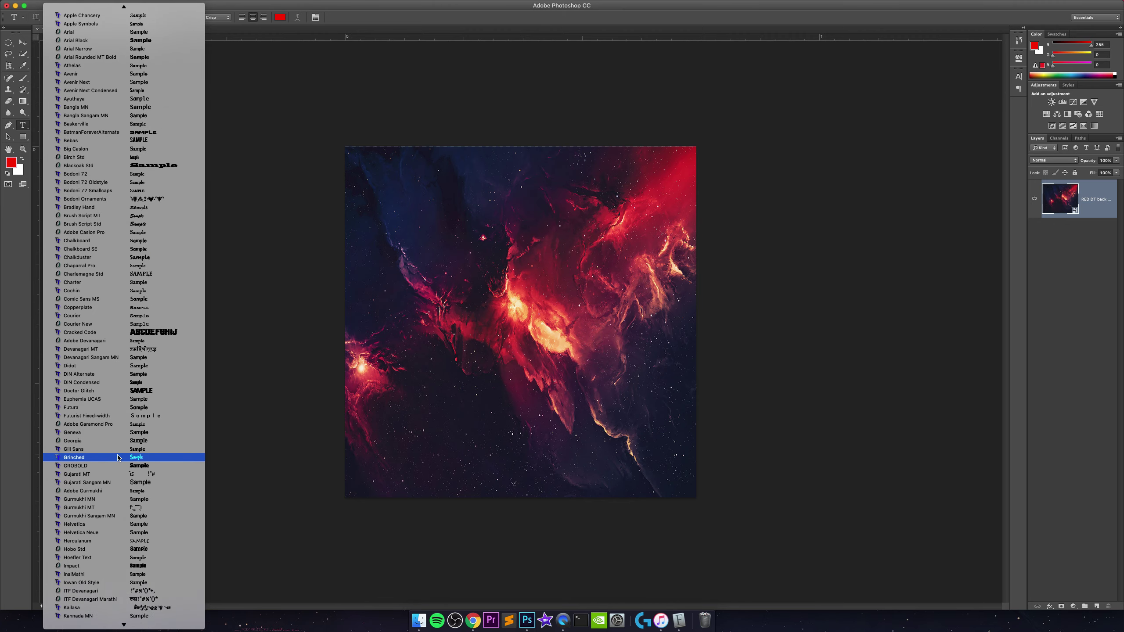
left_click(119, 459)
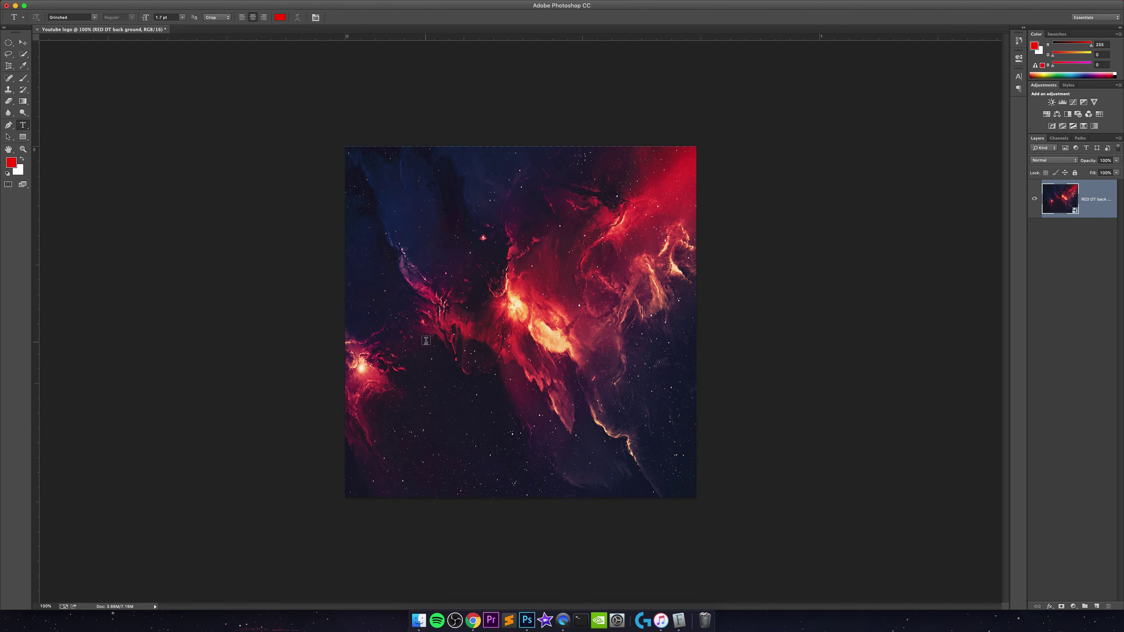
Set the text color to white
left_click(279, 16)
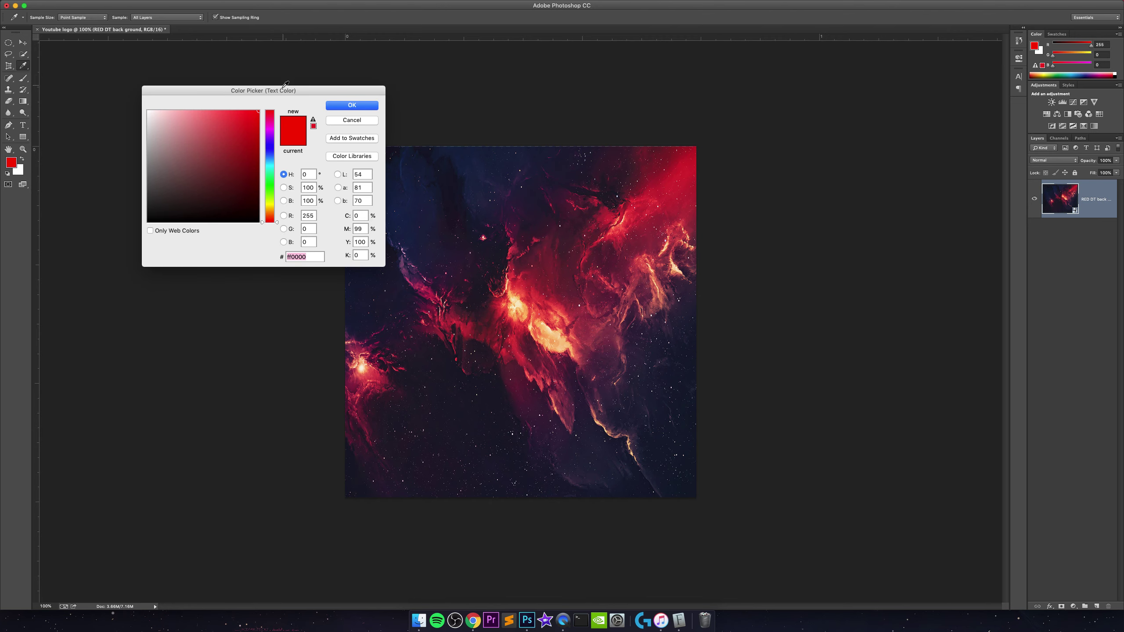
left_click(152, 112)
left_click(352, 105)
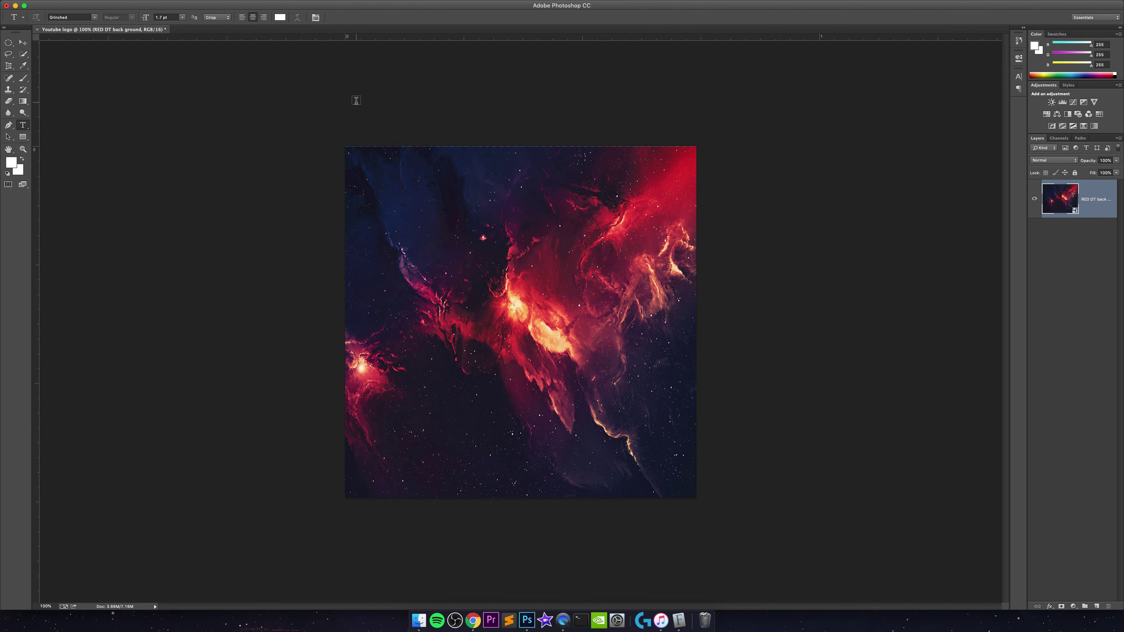
Start a new text line in the upper-left part of the galaxy canvas and set its font size to 36 pt
left_click(446, 269)
left_click(181, 18)
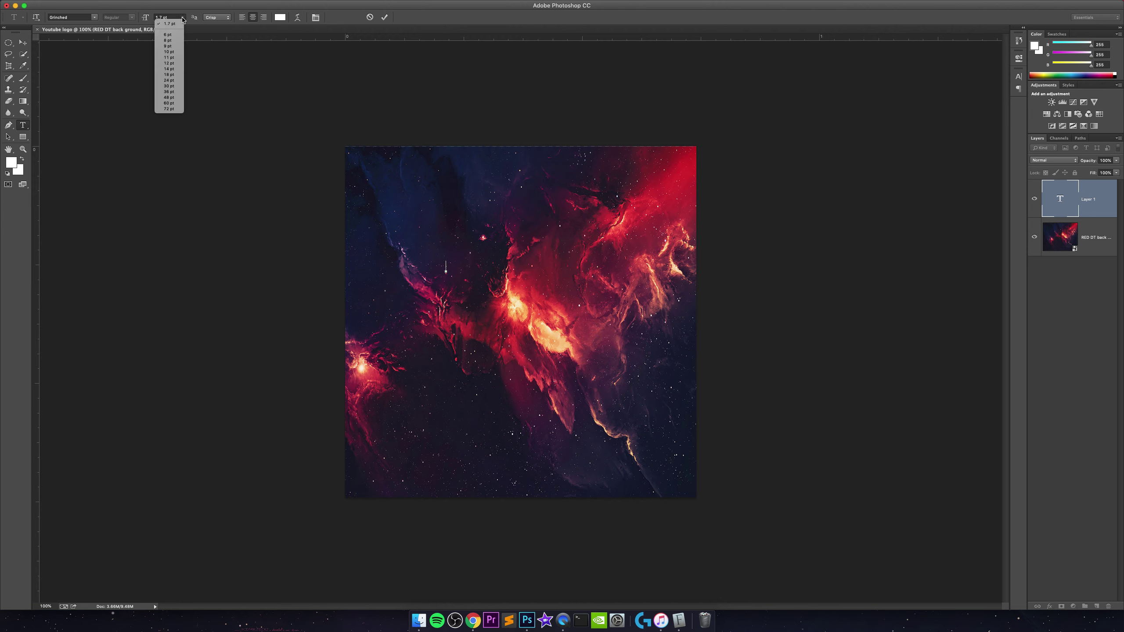
left_click(176, 112)
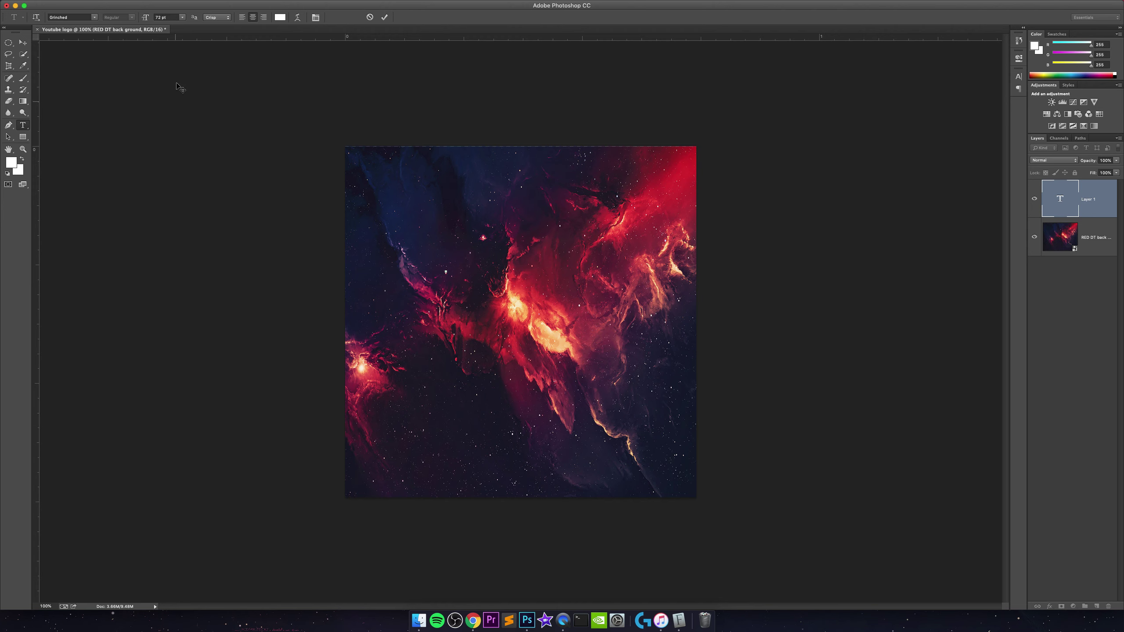
left_click(181, 17)
left_click(173, 92)
Move the text line lower on the canvas and enter the text "Brewix"
left_click_drag(374, 99, 369, 221)
type("A")
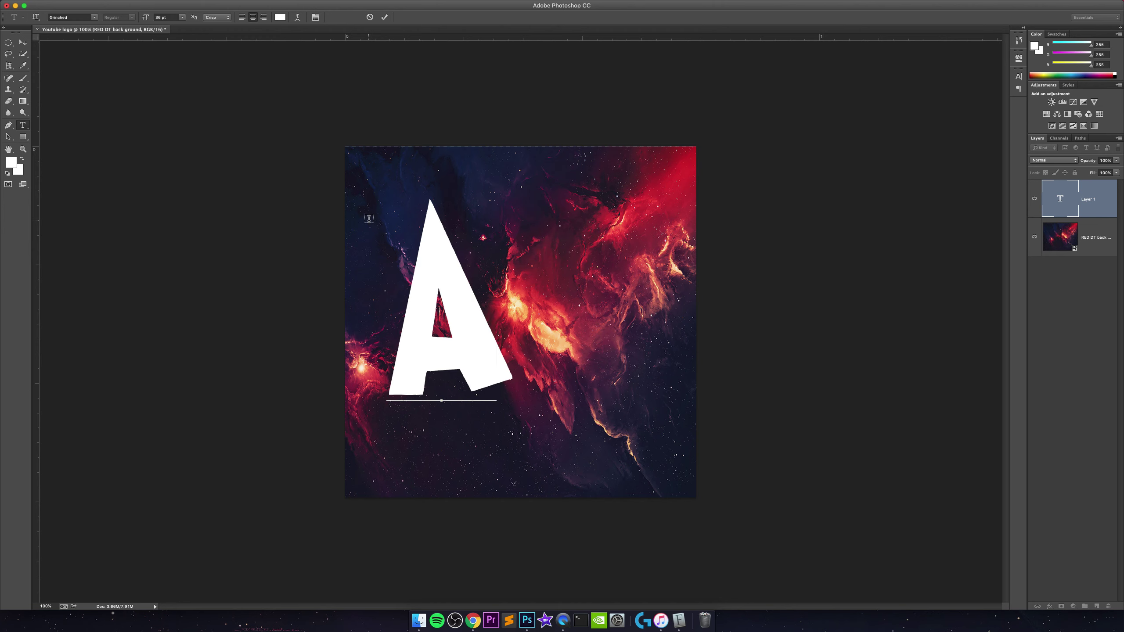
type("G")
key("BackSpace")
key("BackSpace")
type("Bre")
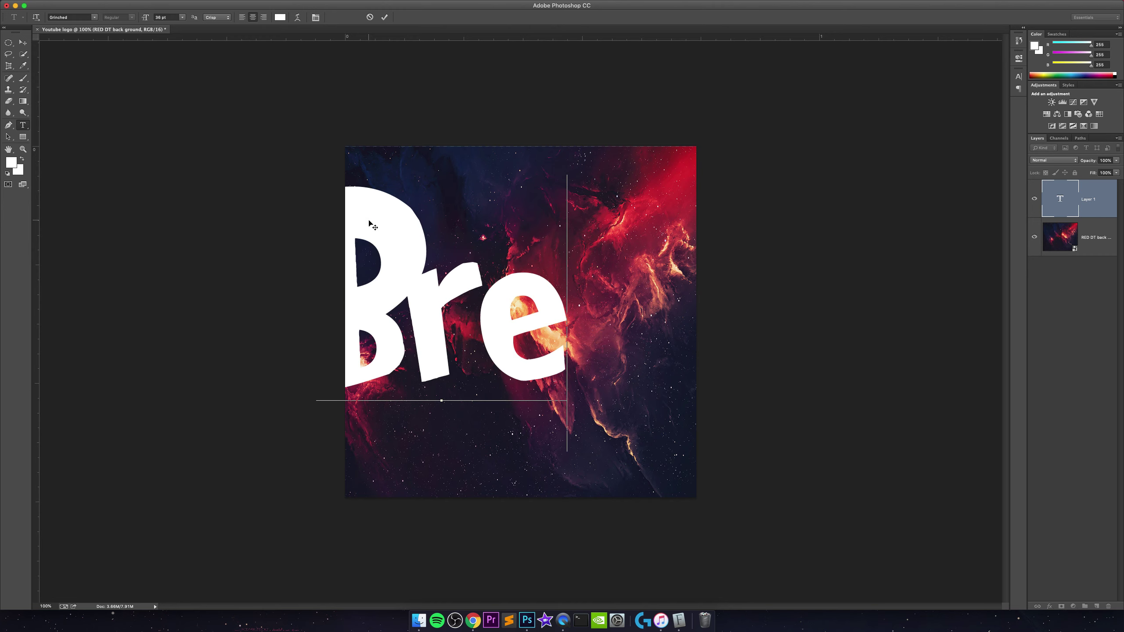
type("wix")
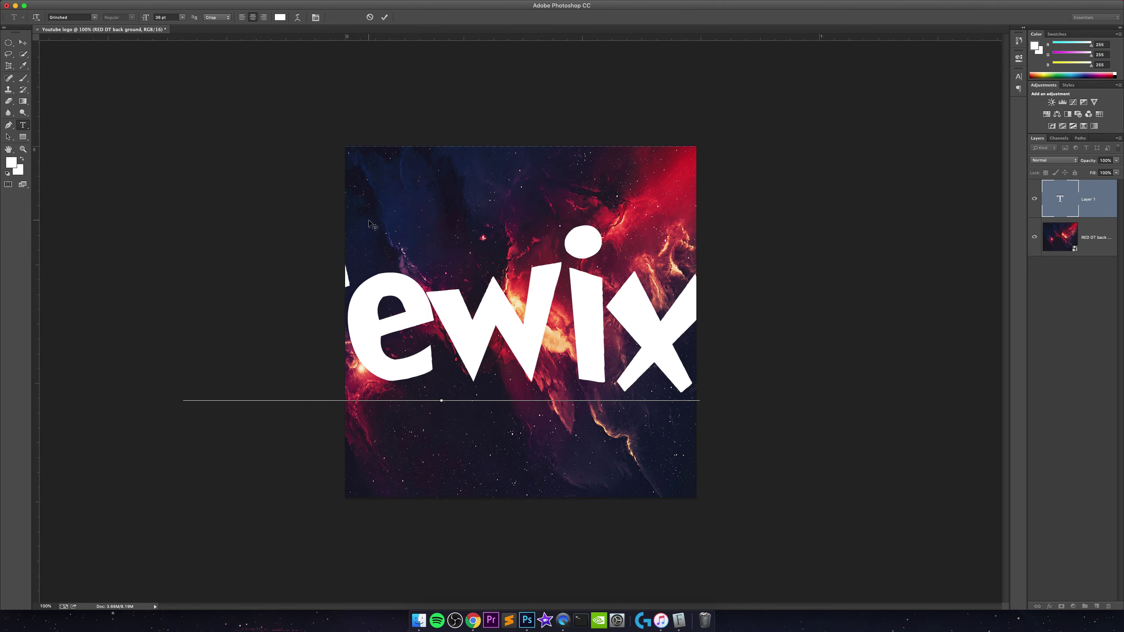
Select the whole "Brewix" text and set its font size to 12 pt
left_click(419, 268)
key("super+a")
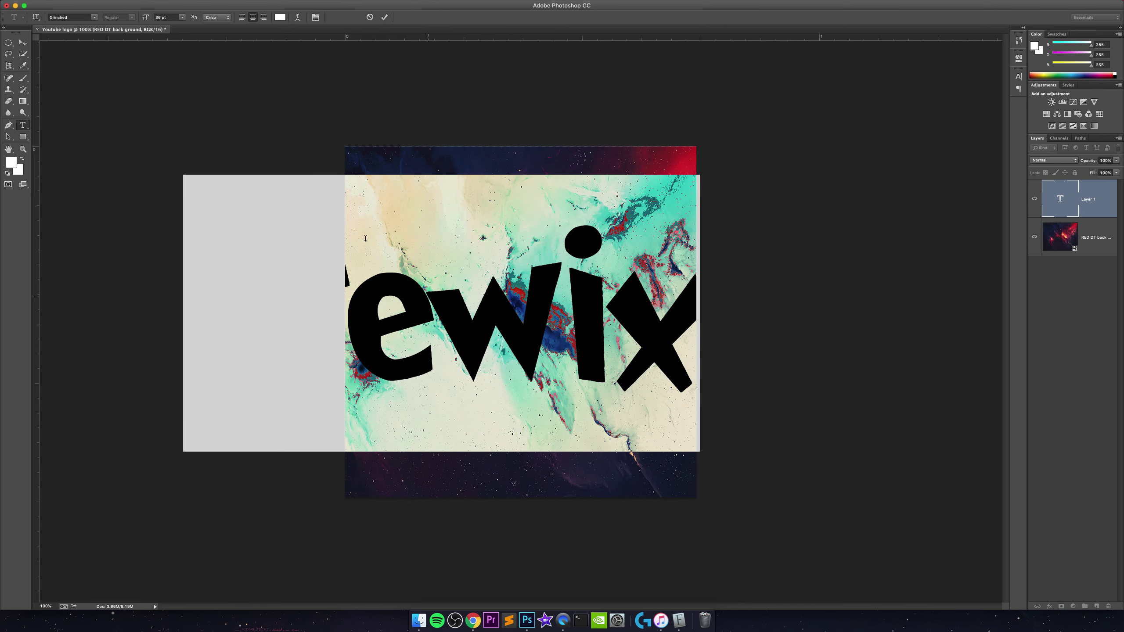
left_click(183, 17)
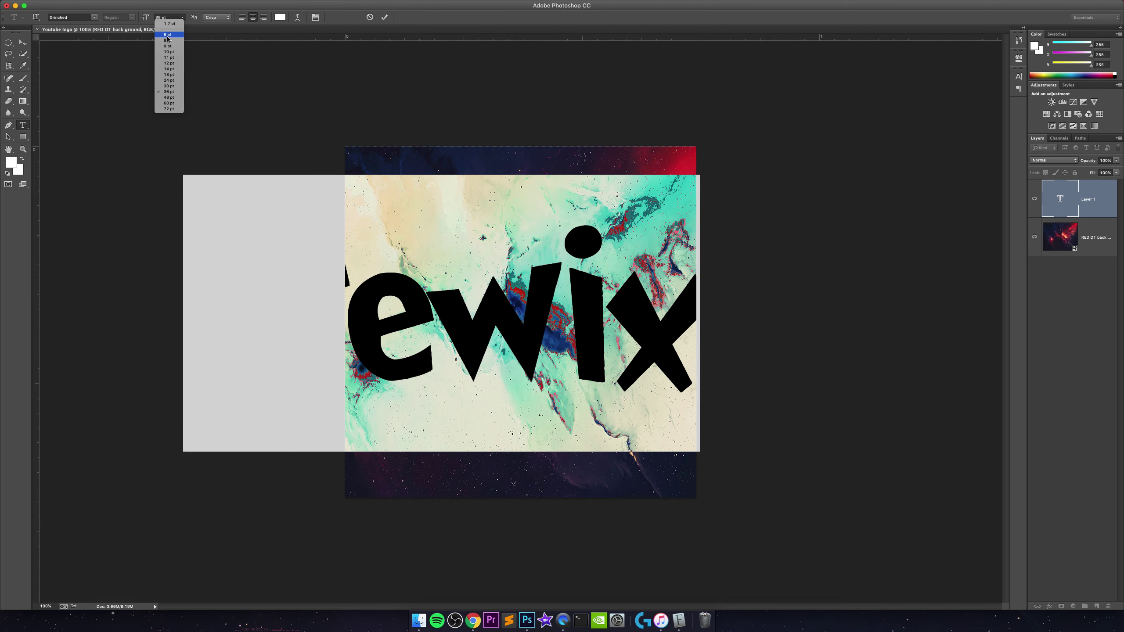
left_click(175, 67)
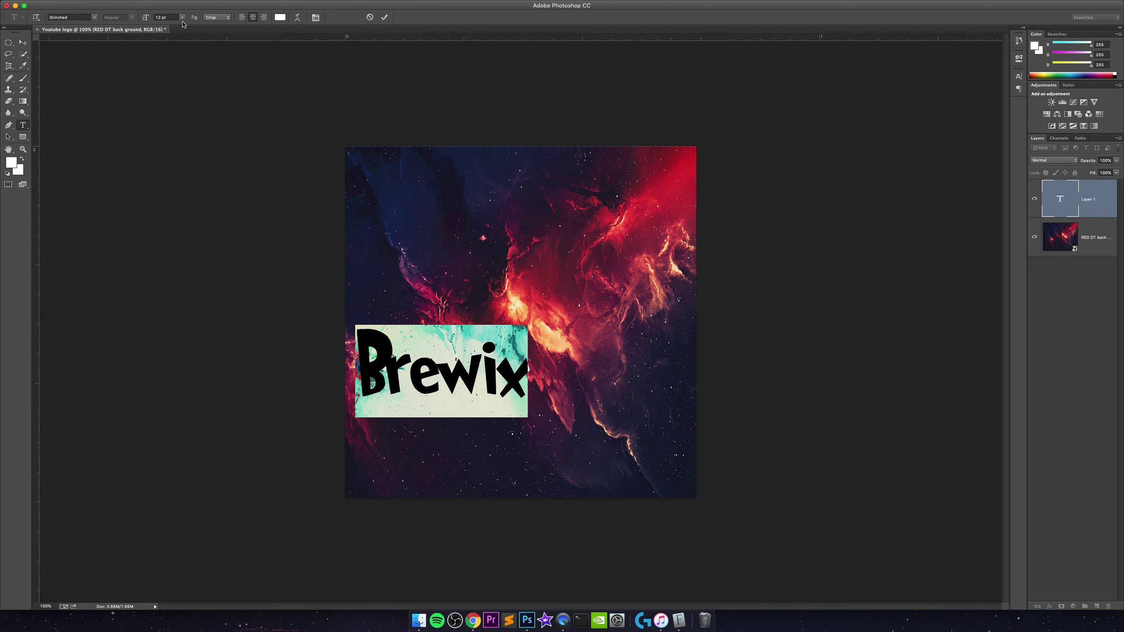
Enlarge the selected "Brewix" text to a font size of 25 pt
left_click(163, 17)
key("BackSpace")
key("BackSpace")
key("BackSpace")
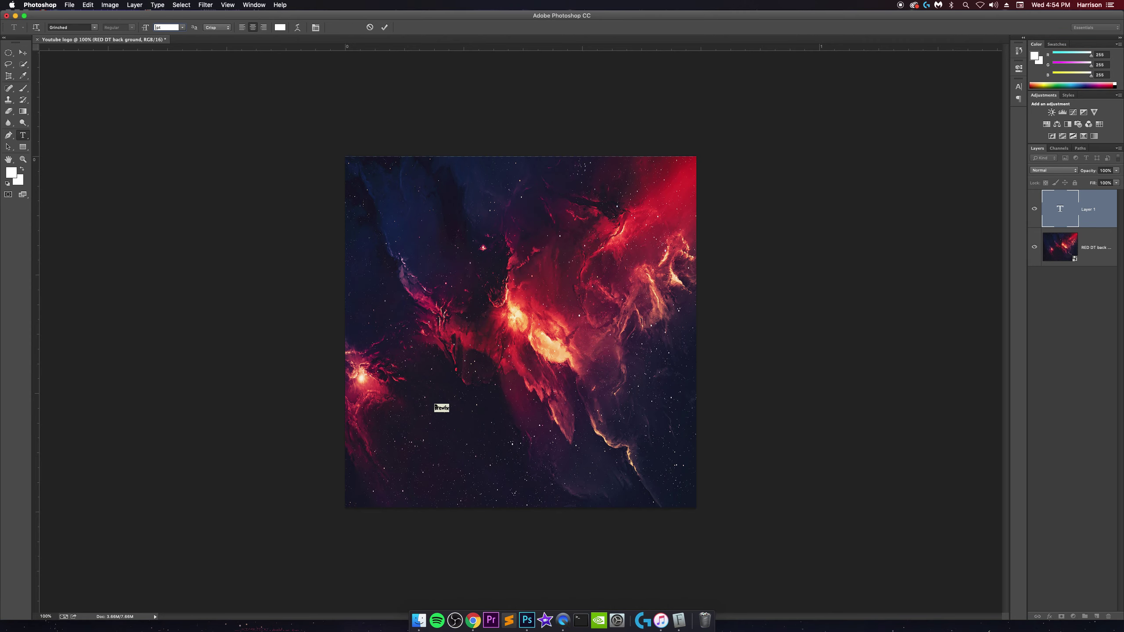
type("20")
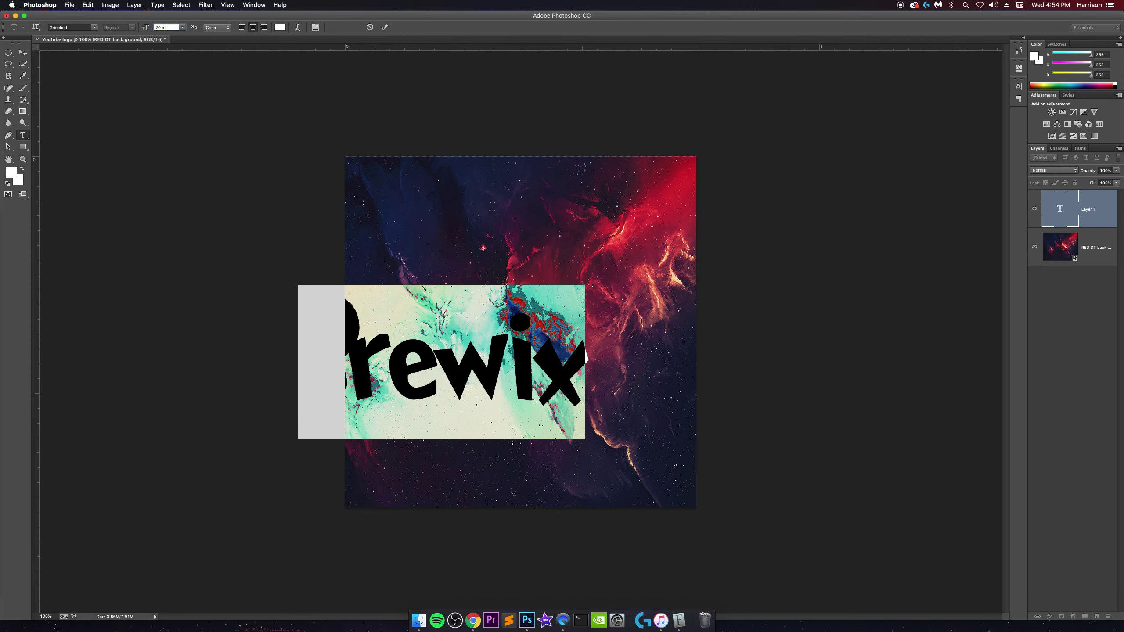
key("BackSpace")
type("5")
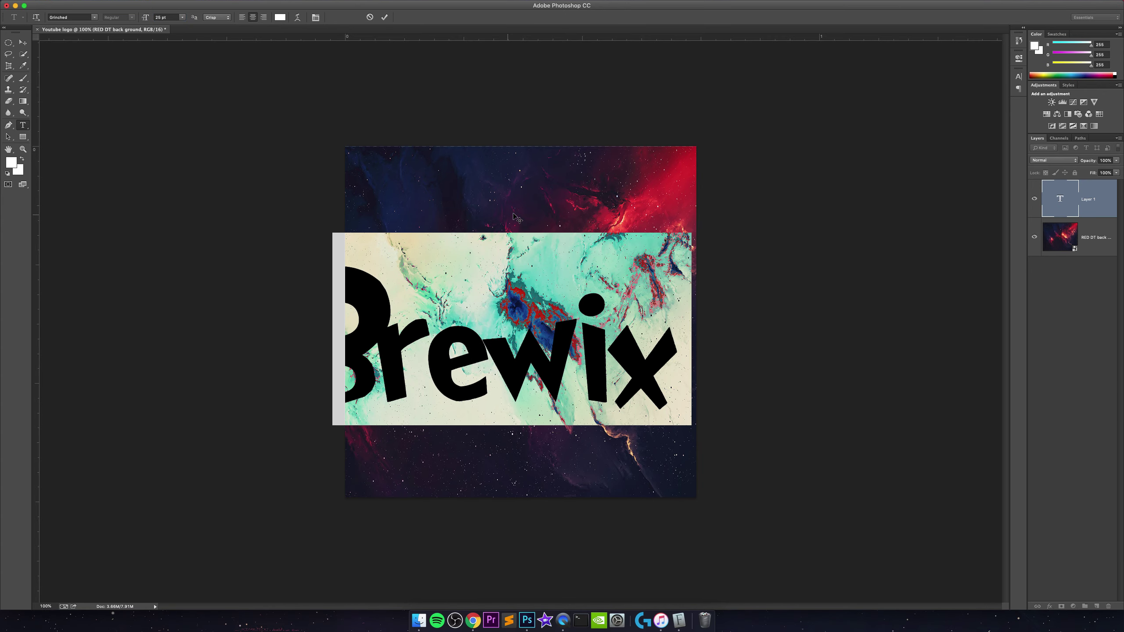
Center the "Brewix" text horizontally on the canvas and set its font size to 20 pt
left_click_drag(514, 214, 512, 214)
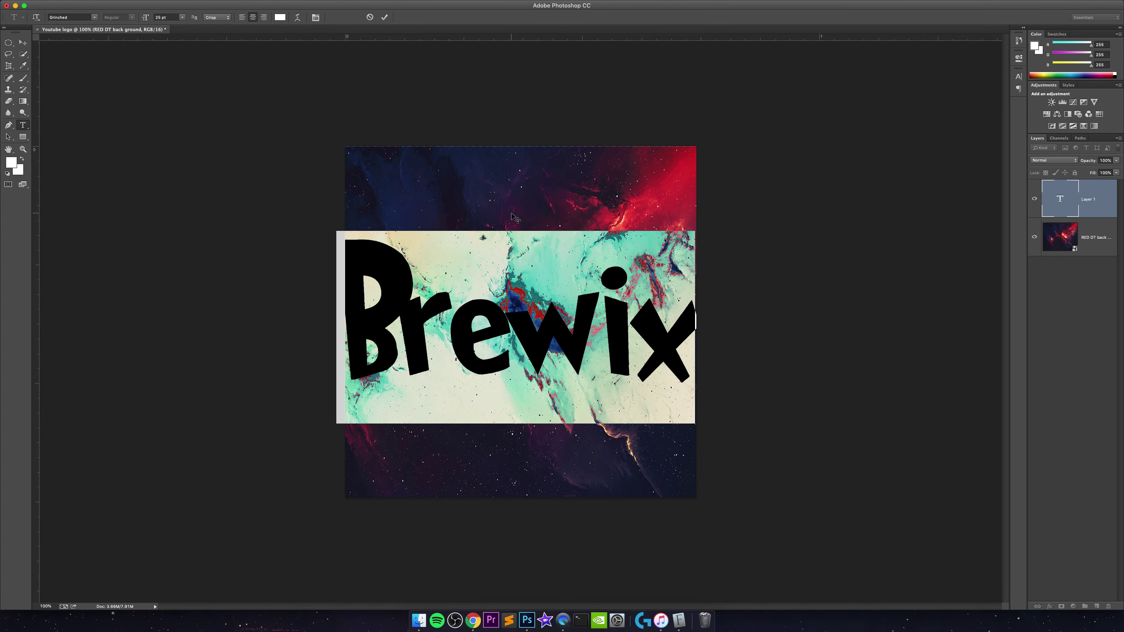
left_click(172, 16)
mouse_move(190, 2)
type("2")
key("Return")
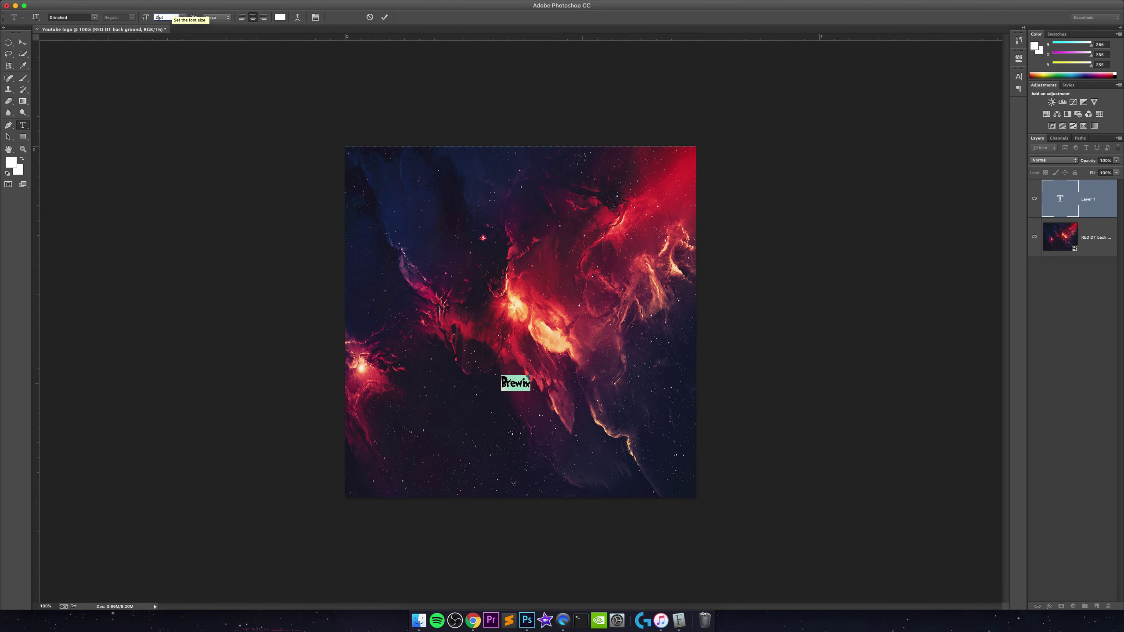
type("0")
key("Return")
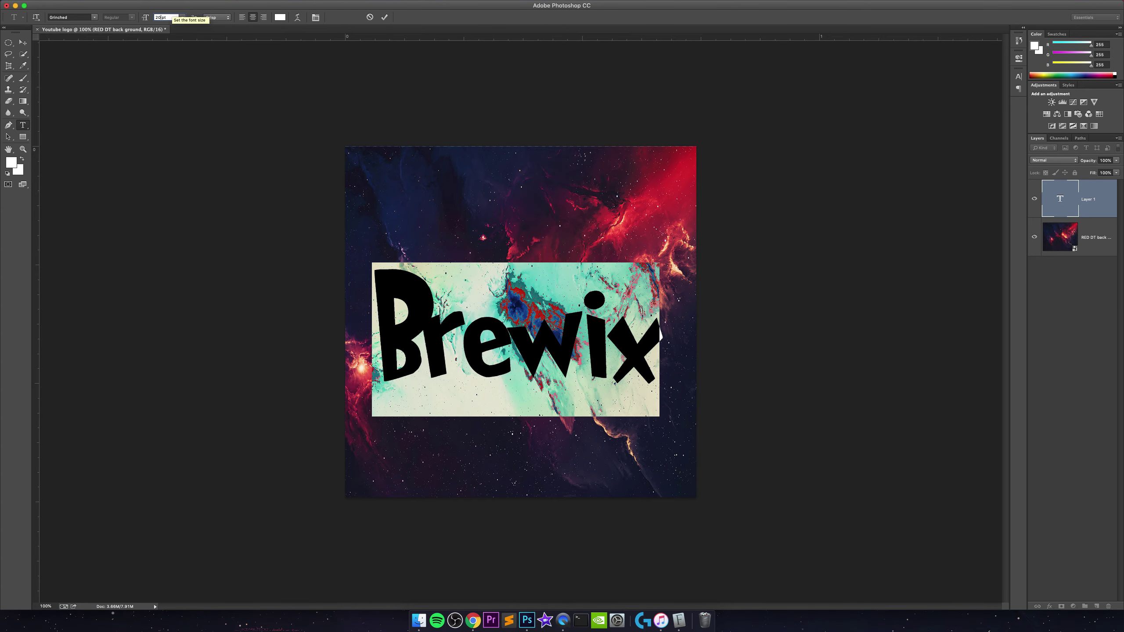
Try to change the "Brewix" text color to gray 949494
left_click(531, 348)
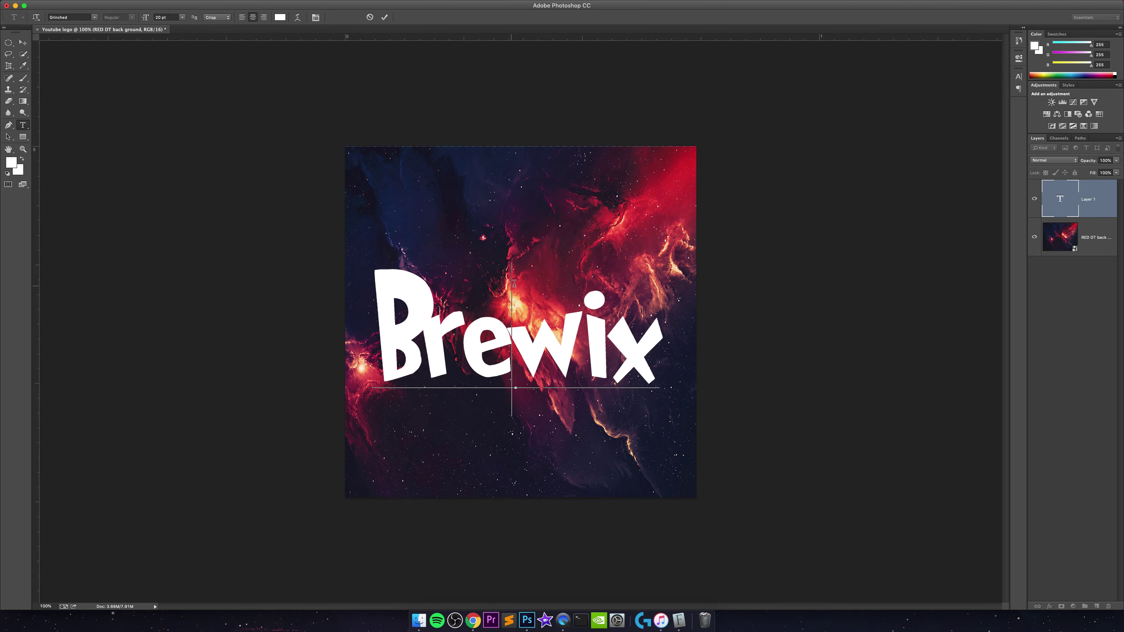
double_click(635, 337)
left_click(279, 17)
left_click_drag(238, 127, 110, 157)
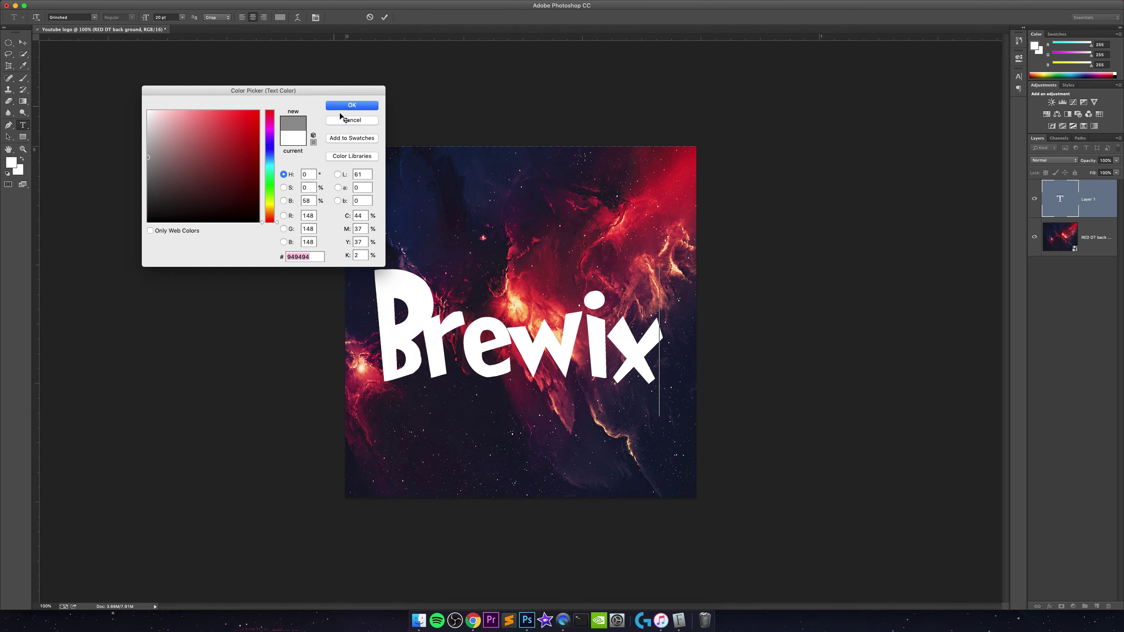
left_click(332, 106)
Select the word "Brewix" and set its text color to off-white fffdfd
double_click(526, 316)
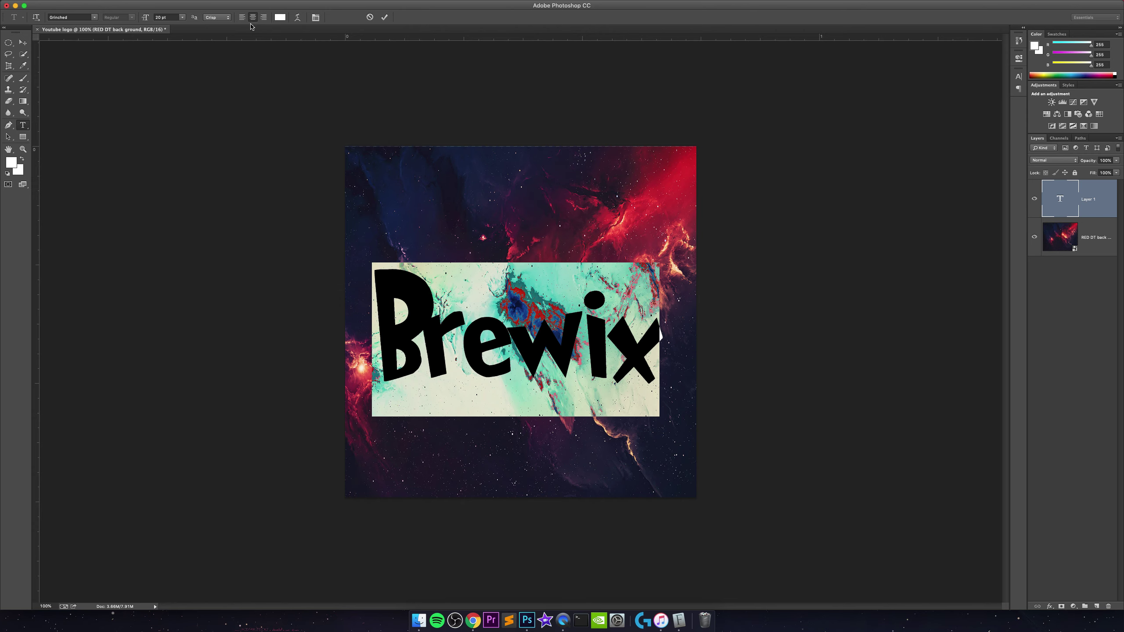
left_click(279, 18)
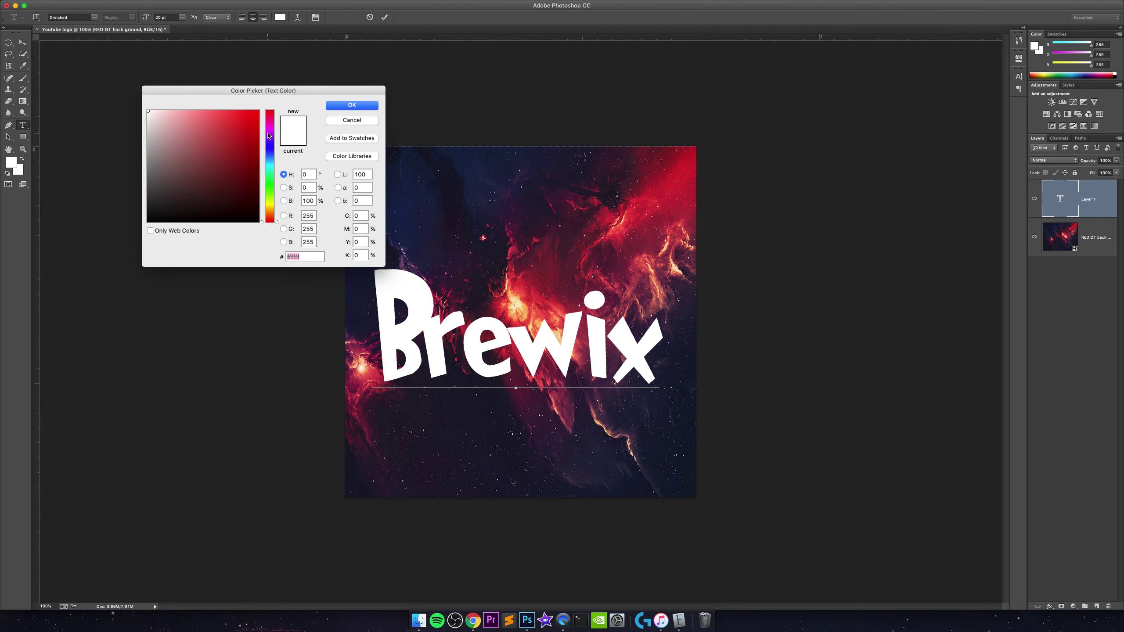
mouse_move(148, 139)
left_mouse_down()
mouse_move(149, 155)
mouse_move(156, 105)
left_mouse_up()
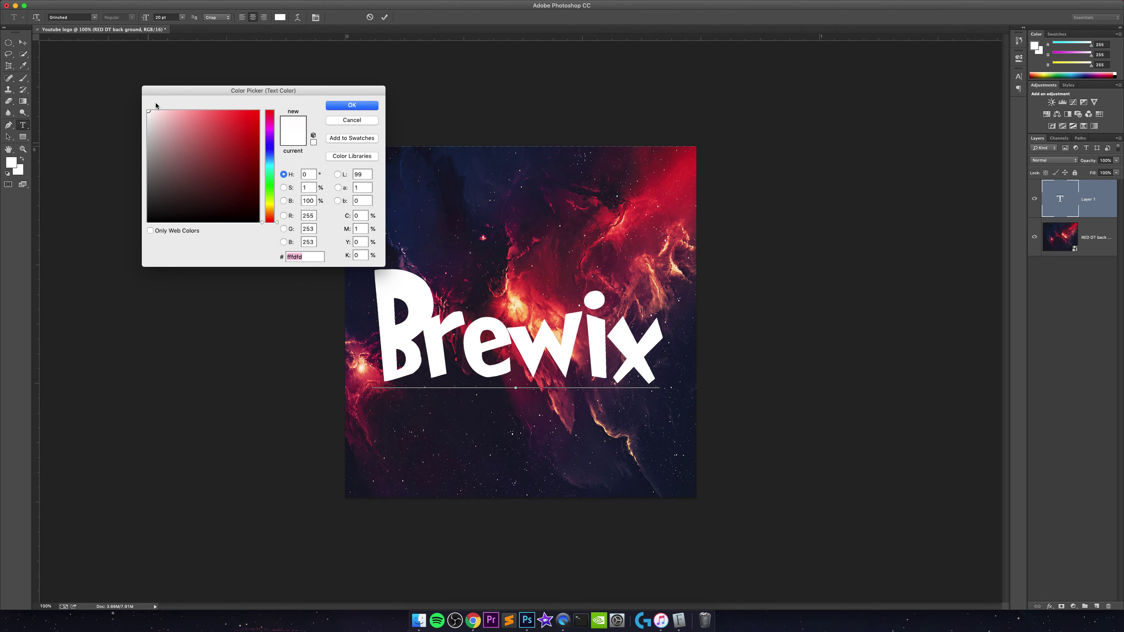
left_click(351, 106)
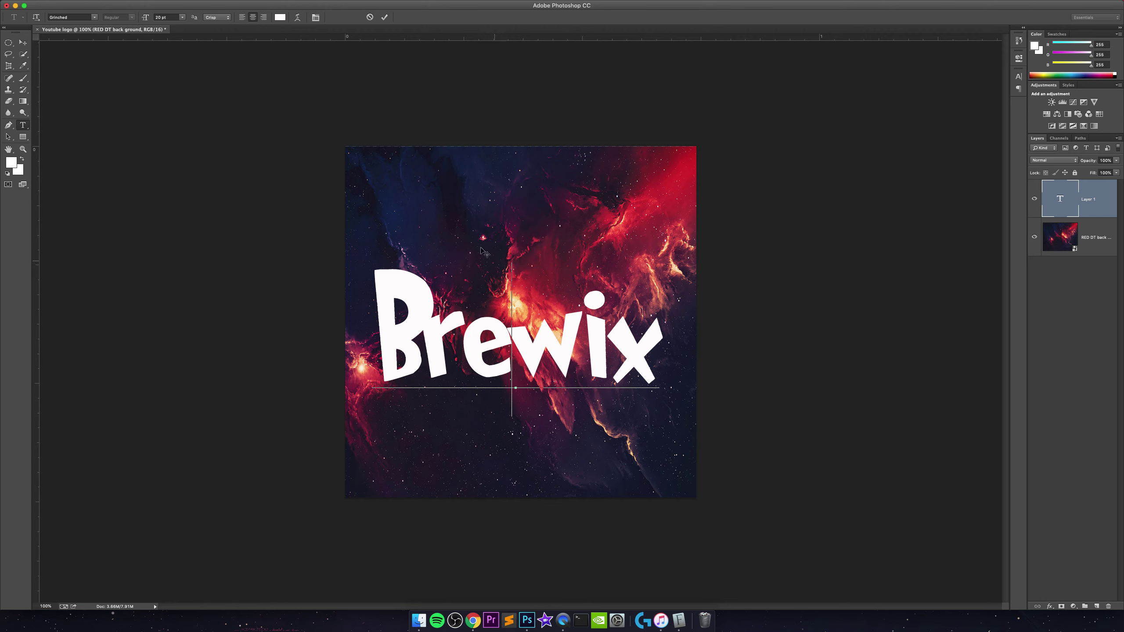
left_click(297, 18)
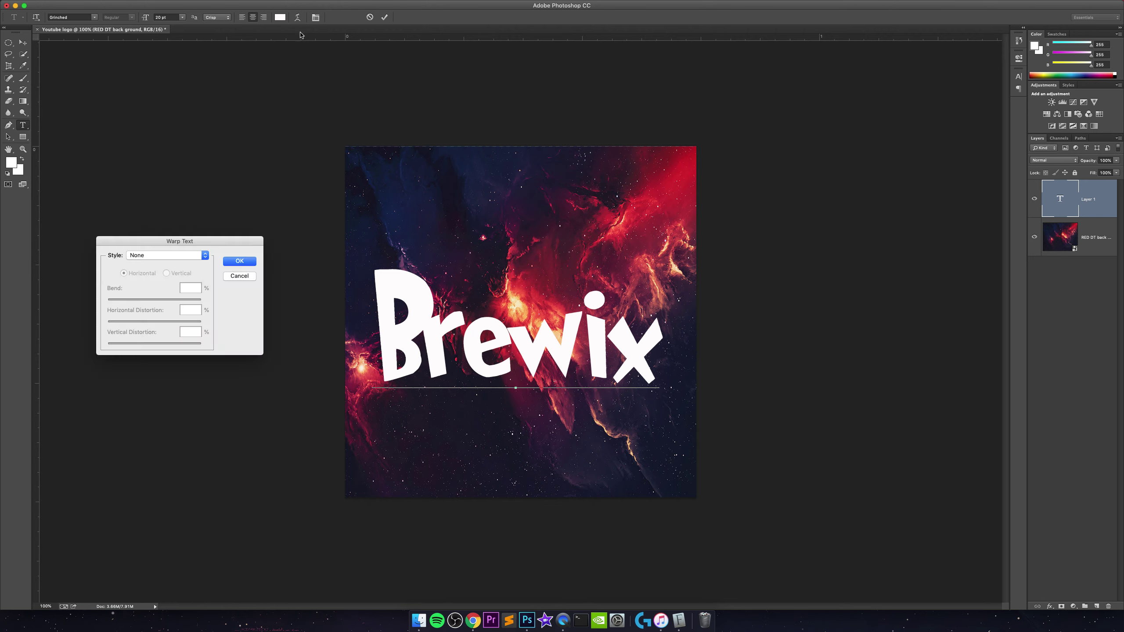
left_click(173, 256)
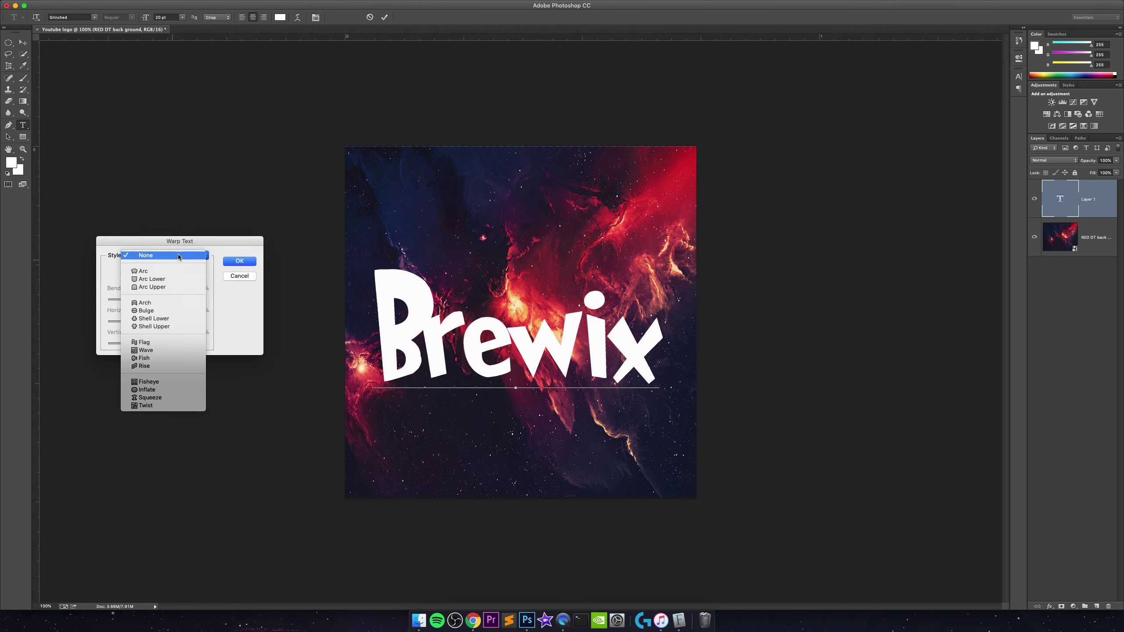
left_click(183, 256)
left_click(240, 276)
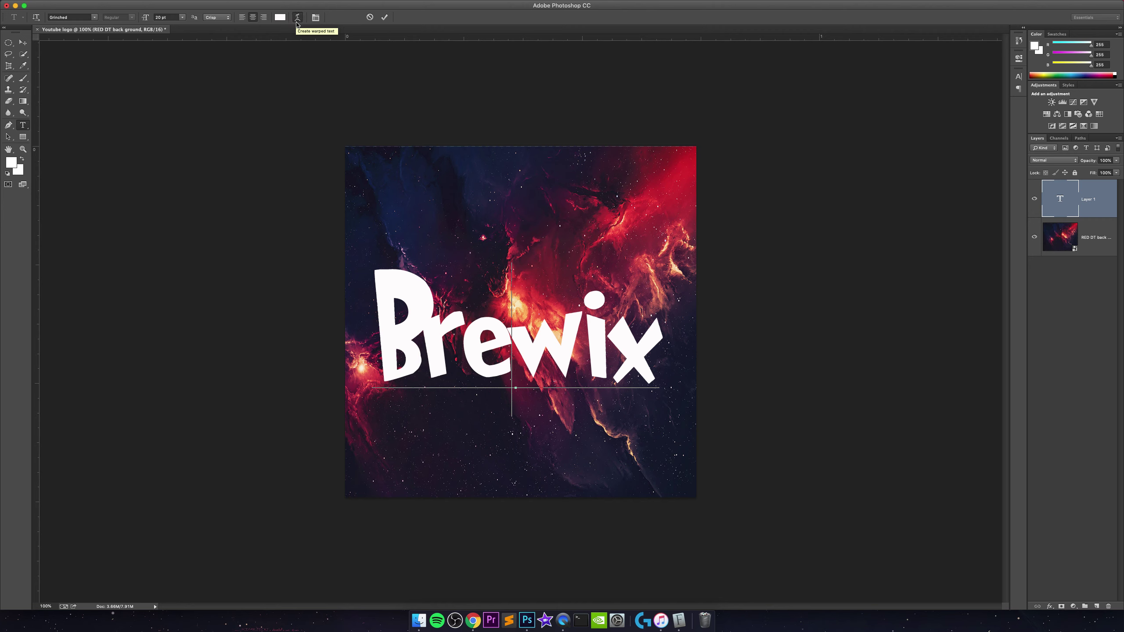
Start warping the "Brewix" text, trying the Arc style and switching to Arc Upper
left_click(297, 20)
left_click_drag(198, 246, 225, 226)
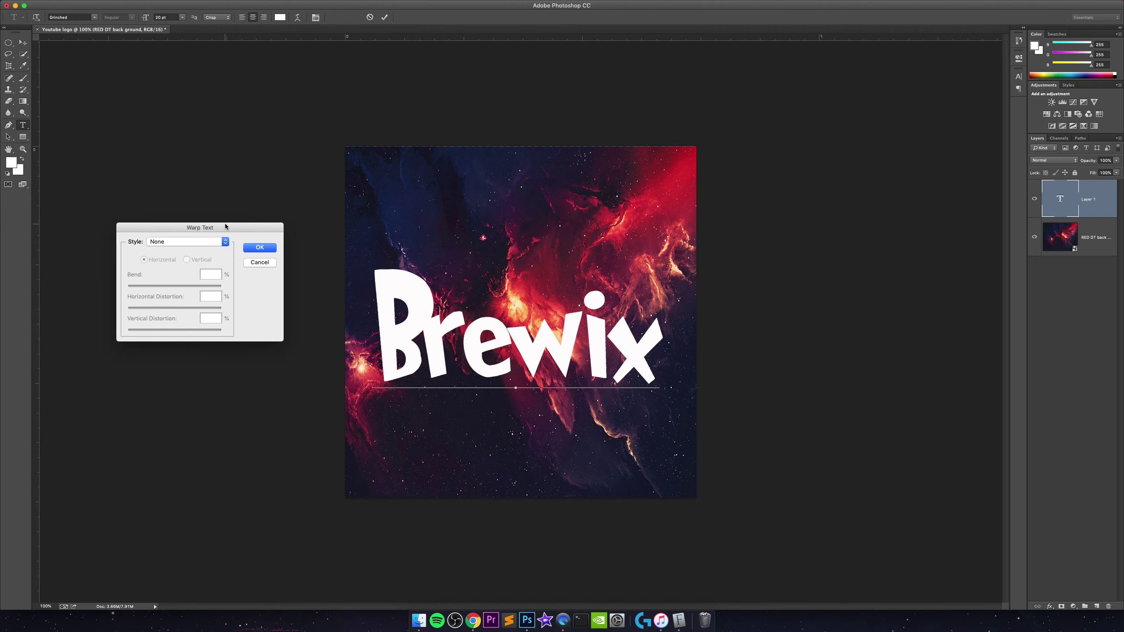
left_click(212, 242)
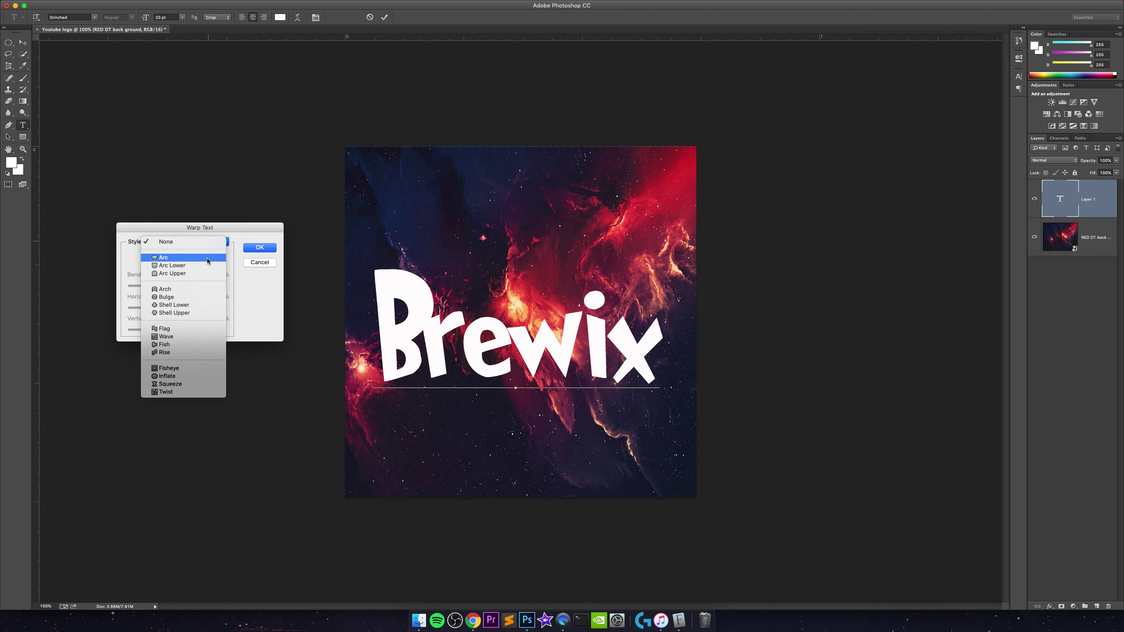
left_click(210, 242)
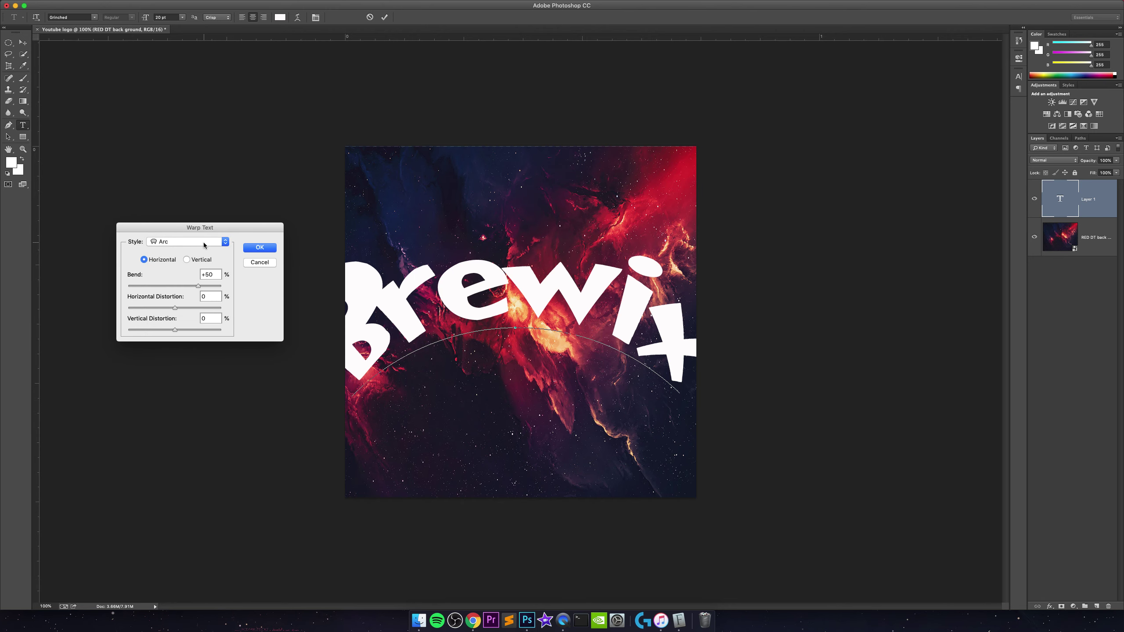
left_click(204, 245)
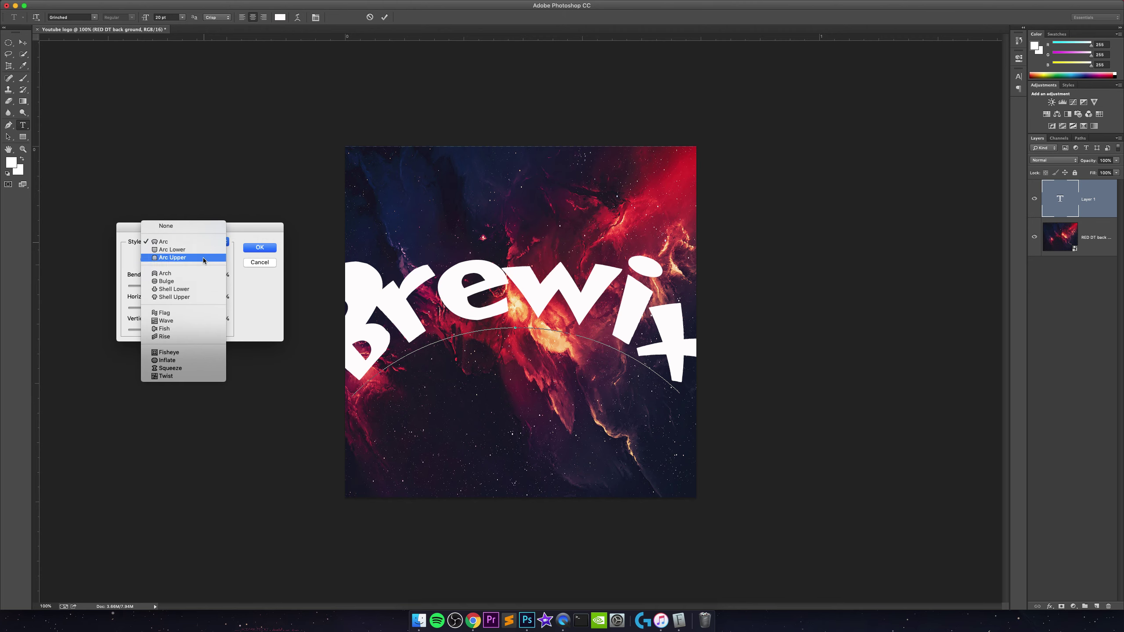
left_click(204, 250)
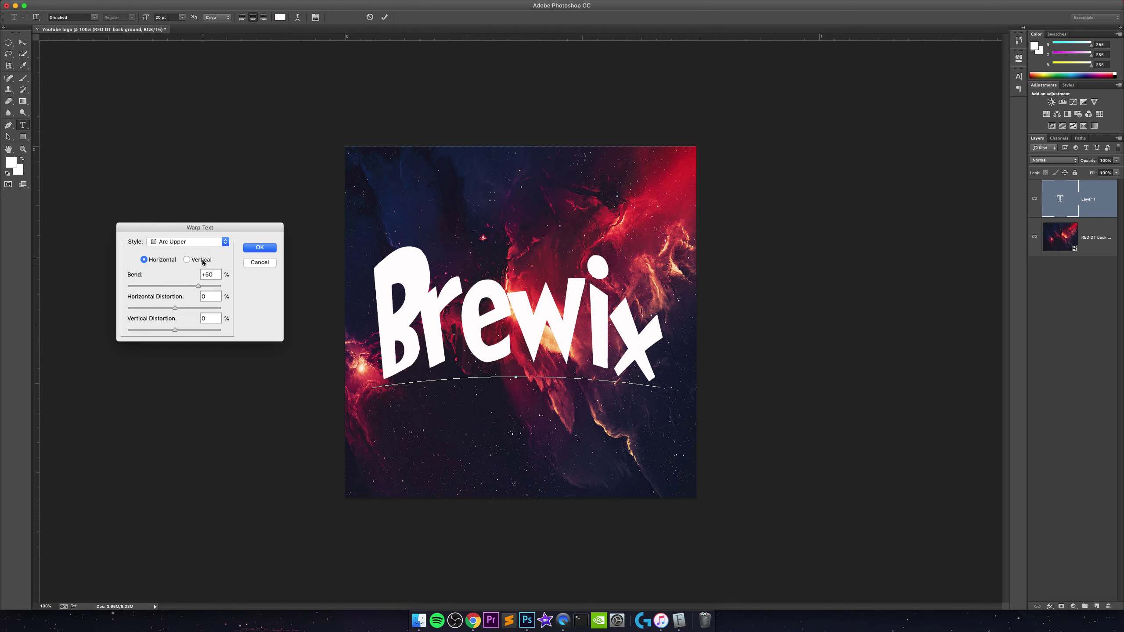
Try the Wave, Fisheye and Twist warp styles on the "Brewix" text
left_click(205, 242)
left_click(205, 306)
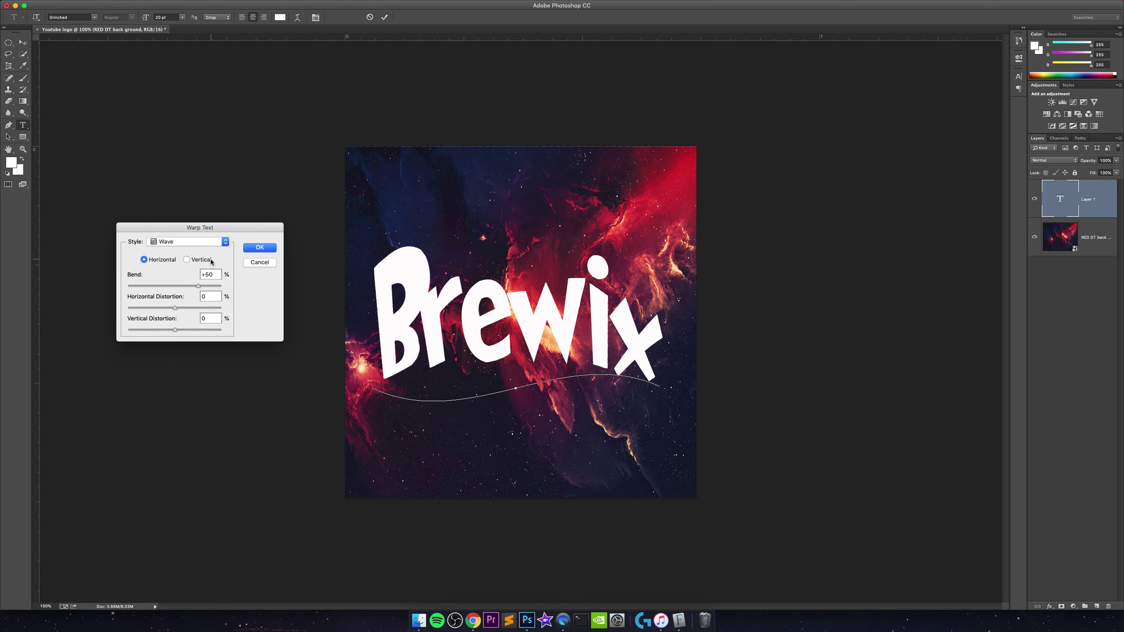
left_click(202, 245)
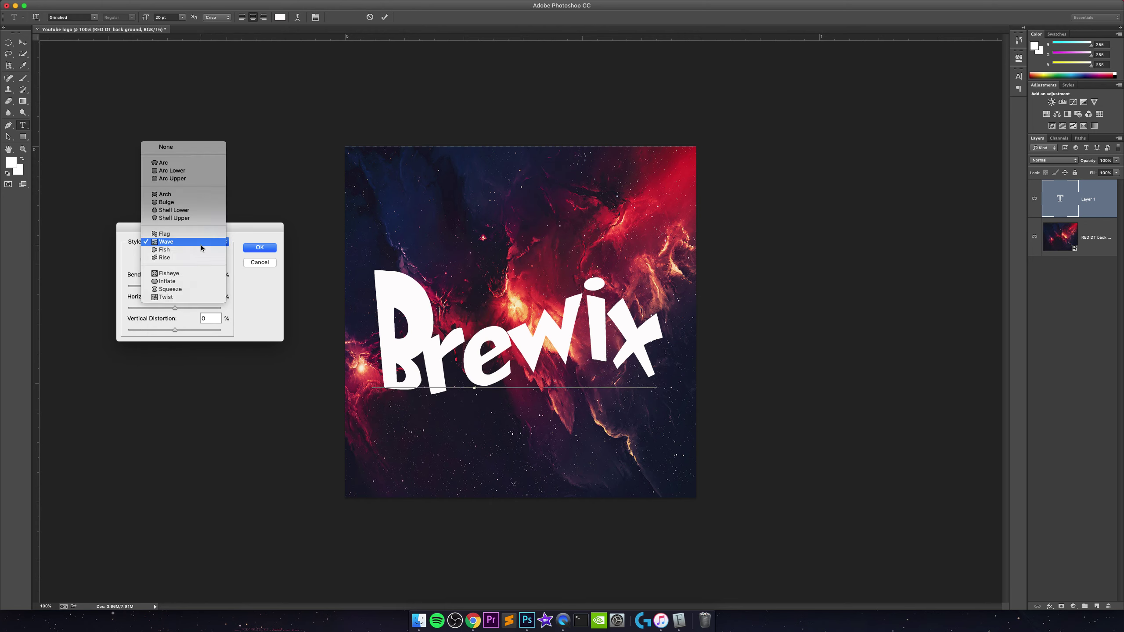
left_click(204, 283)
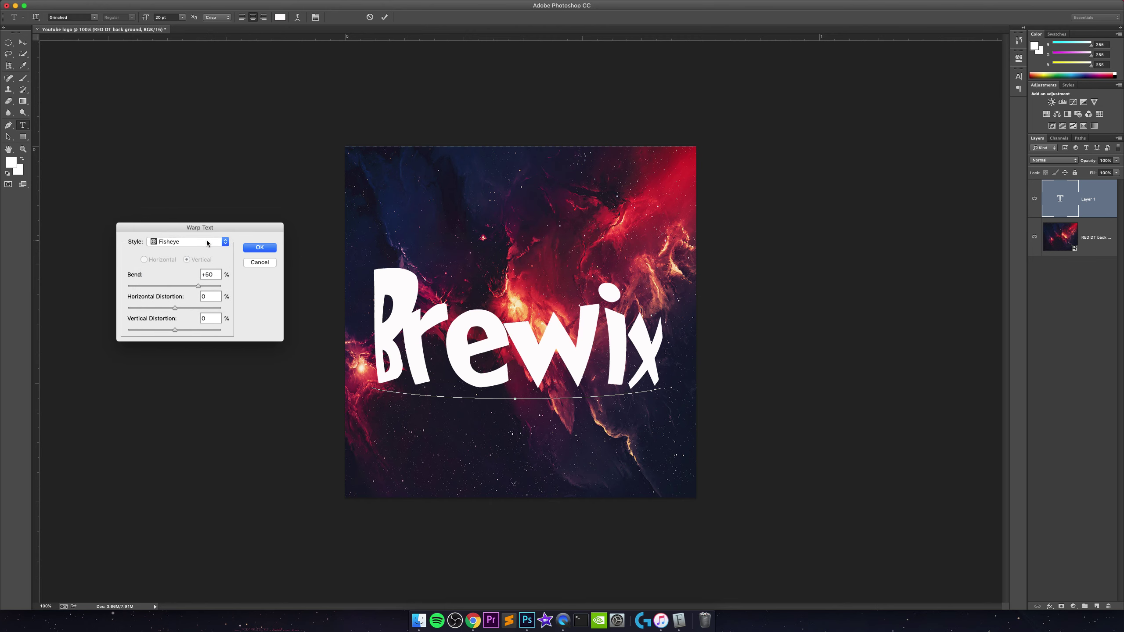
left_click(206, 241)
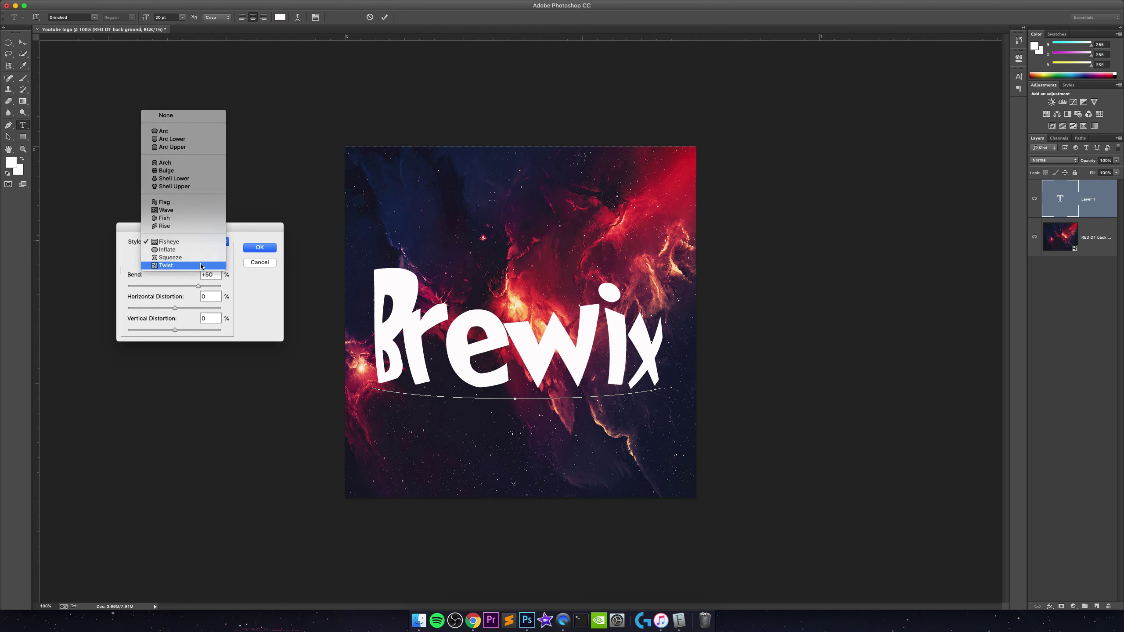
left_click(202, 242)
Try the Squeeze and Shell Upper warp styles on the "Brewix" text
left_click(199, 247)
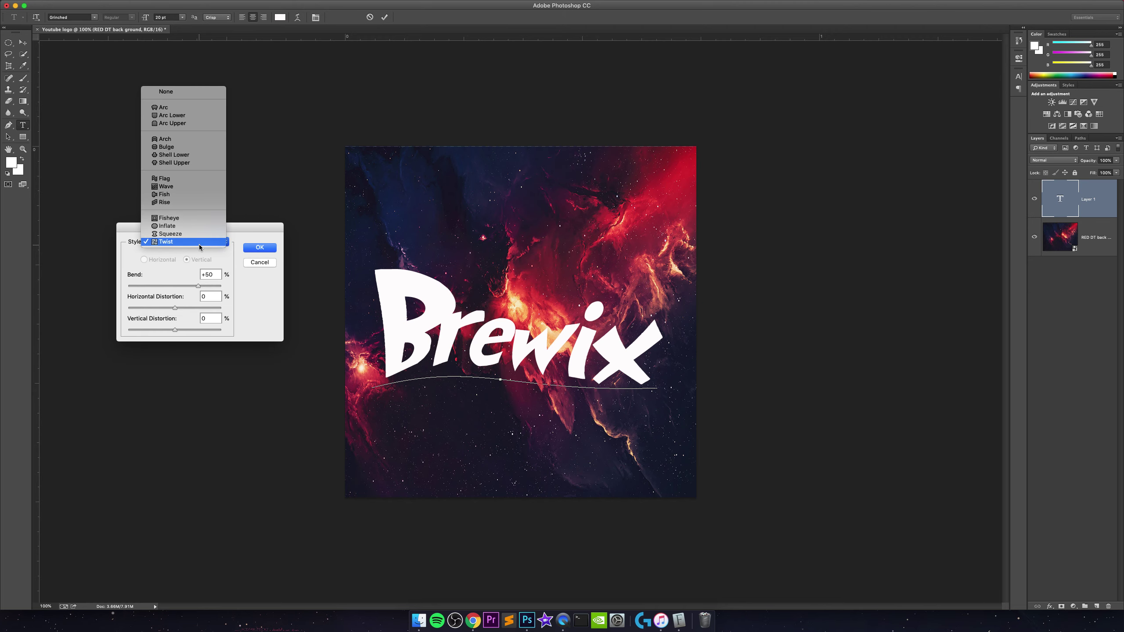
left_click(198, 235)
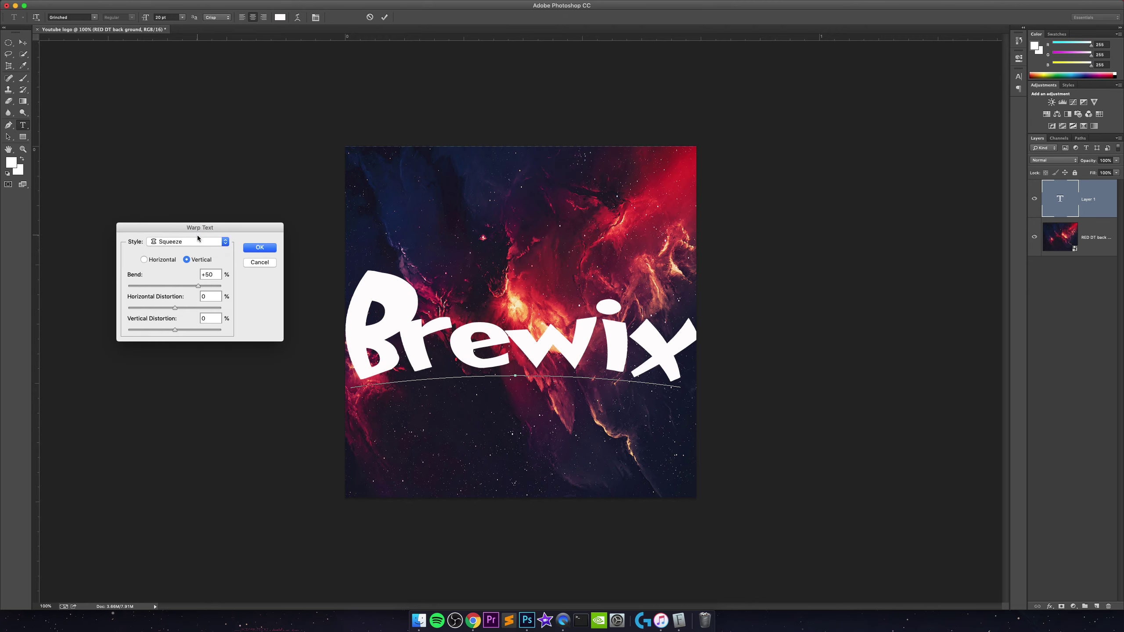
left_click(192, 242)
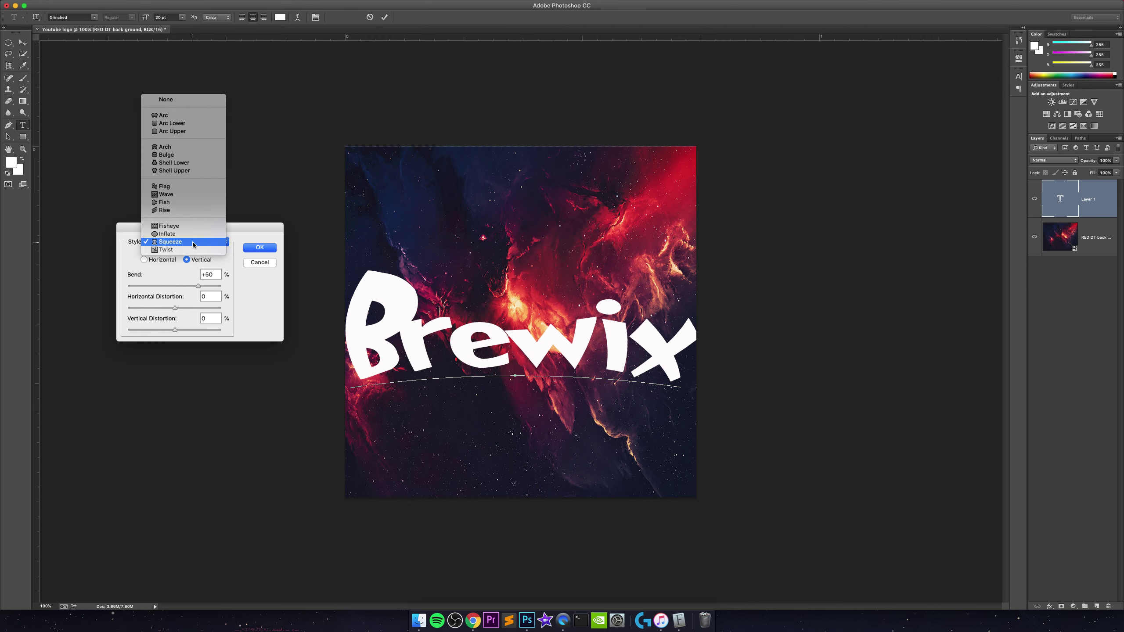
left_click(190, 171)
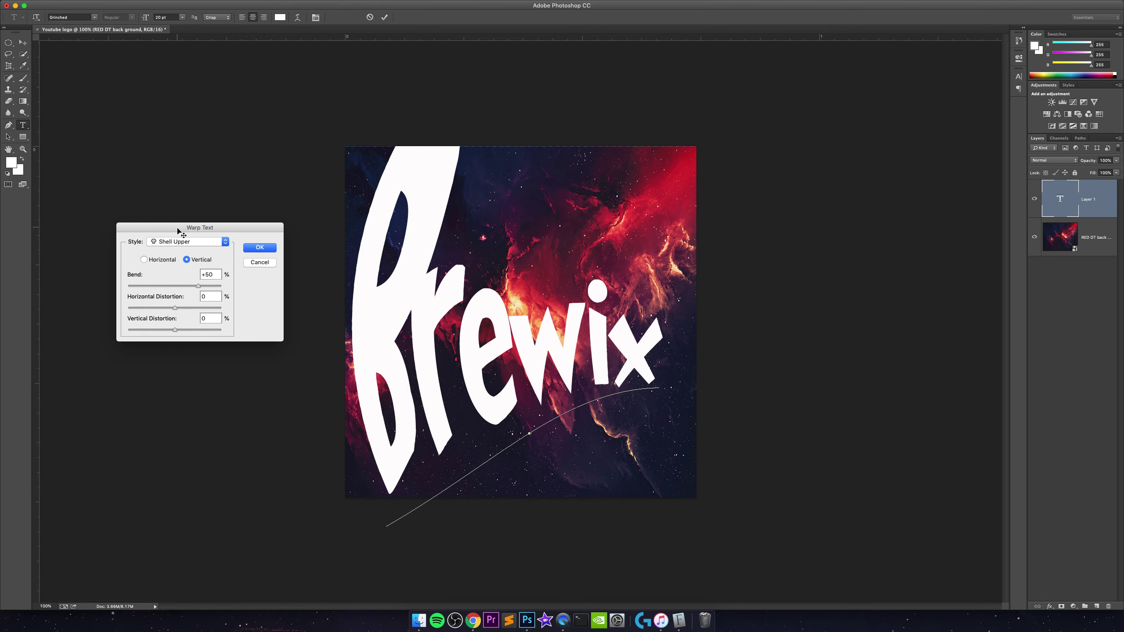
Try the Bulge and Arch warp styles on the "Brewix" text
left_click(183, 242)
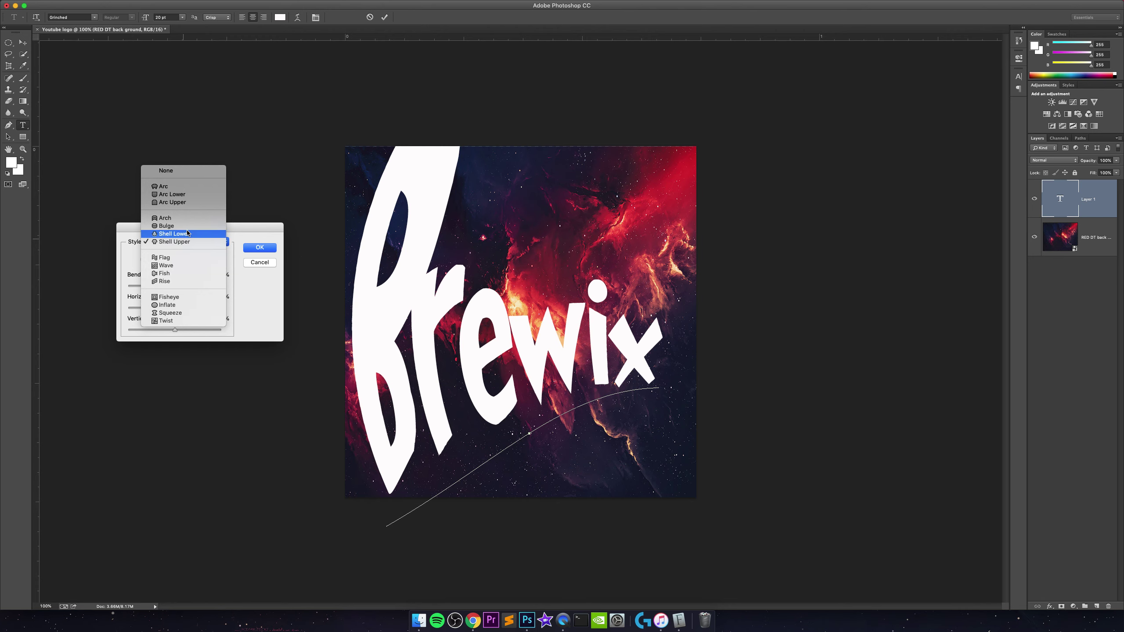
left_click(185, 226)
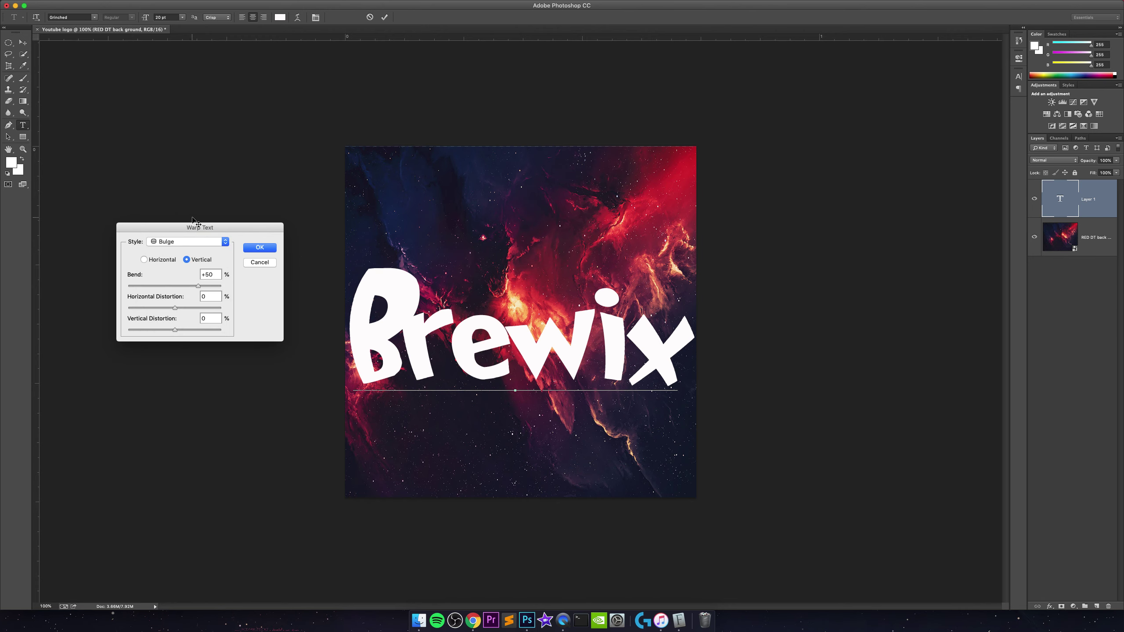
left_click(199, 241)
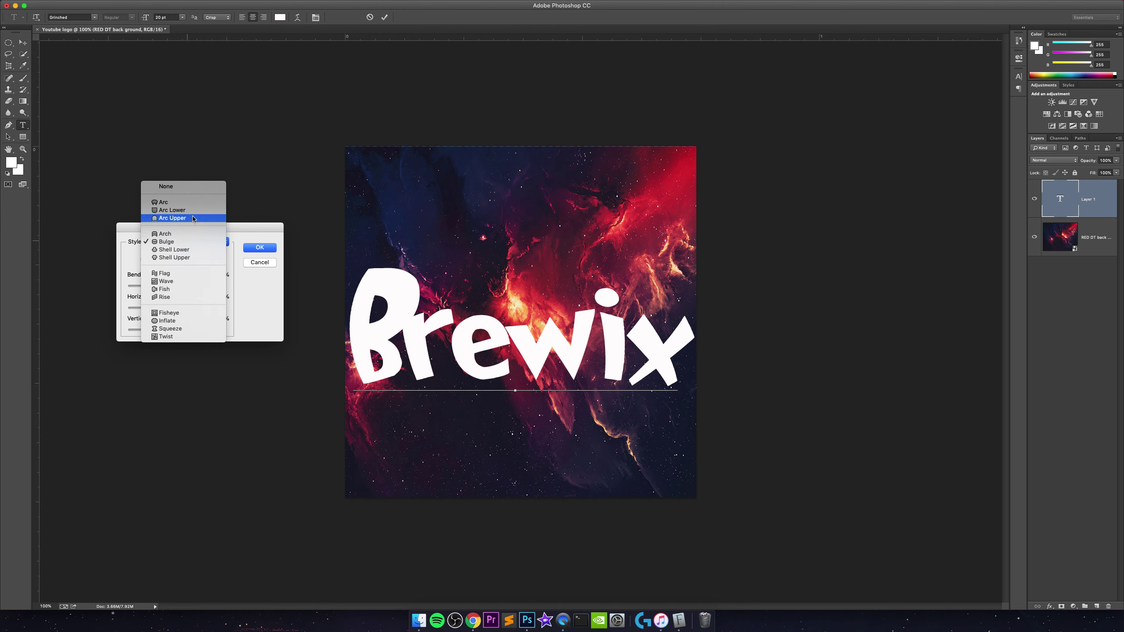
left_click(199, 234)
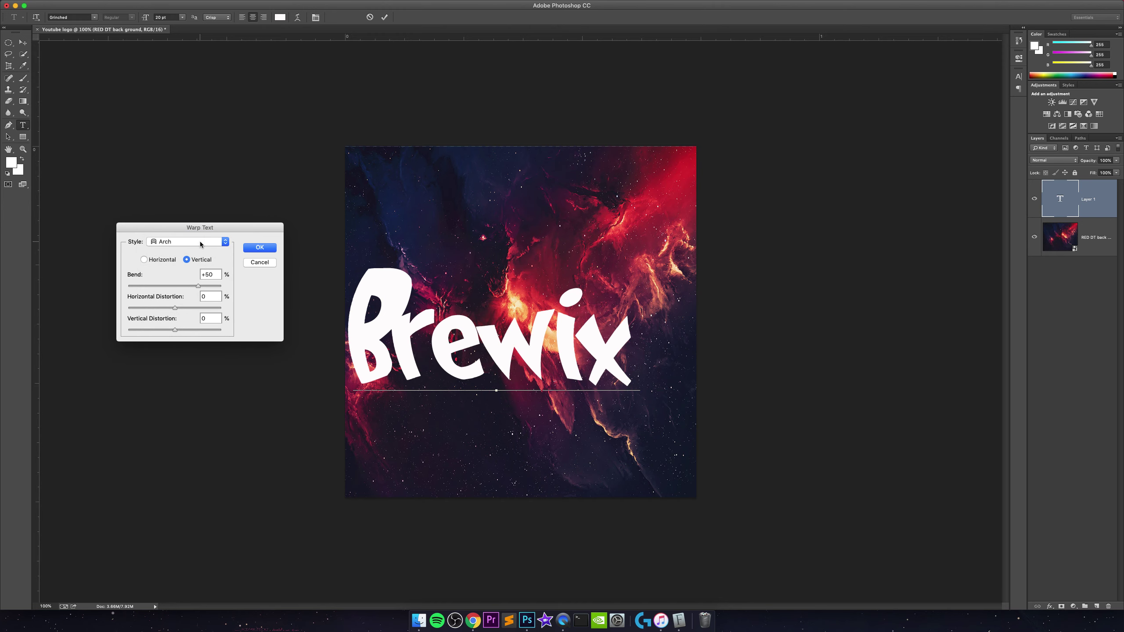
Warp the "Brewix" text with the vertical Arc Lower style at +40% bend, shift it slightly left to centre it, and commit the text
left_click(201, 244)
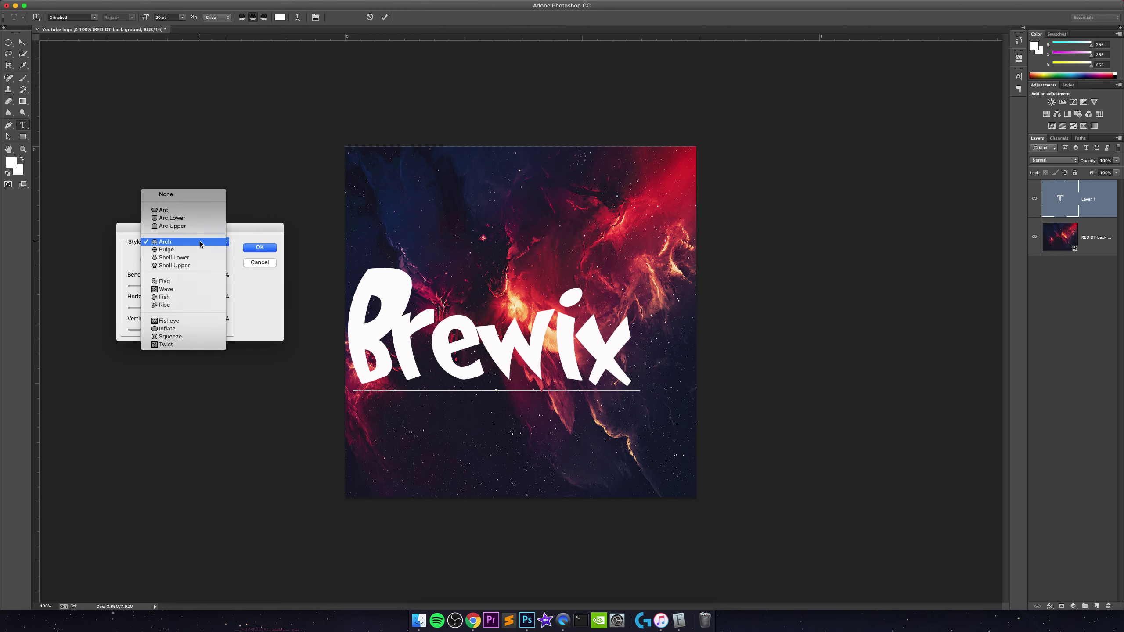
left_click(201, 218)
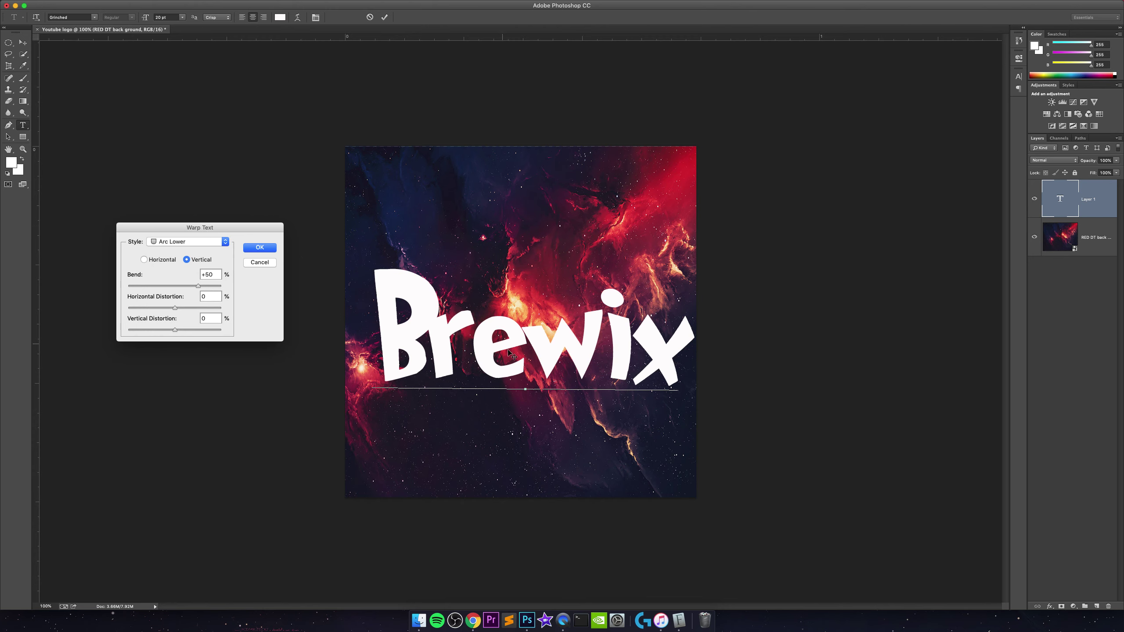
left_click_drag(197, 286, 192, 286)
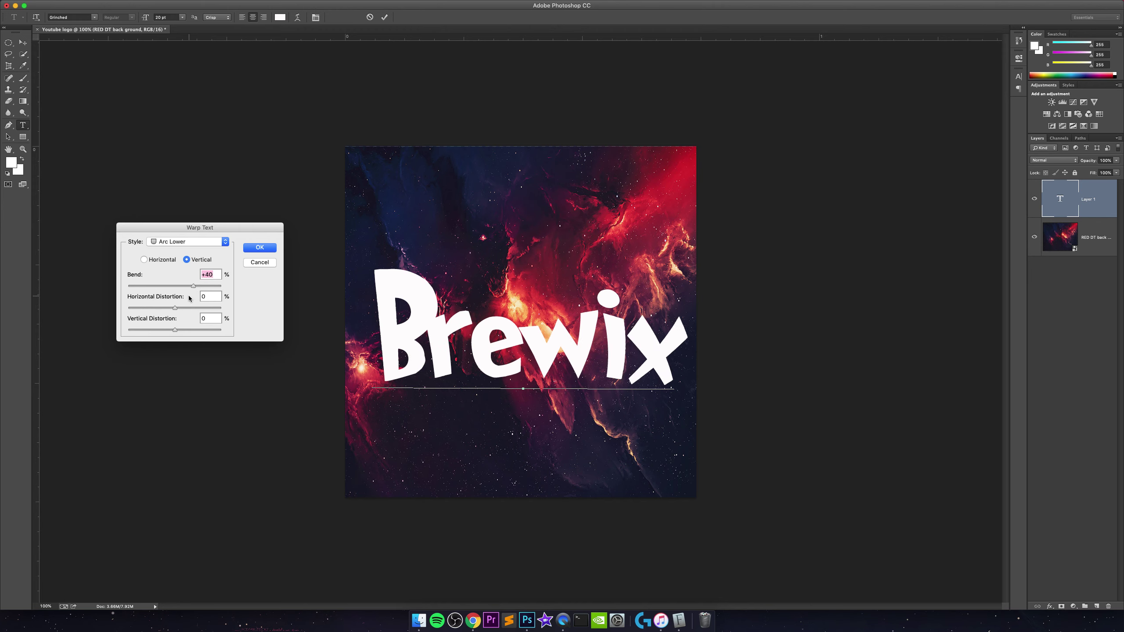
left_click(259, 247)
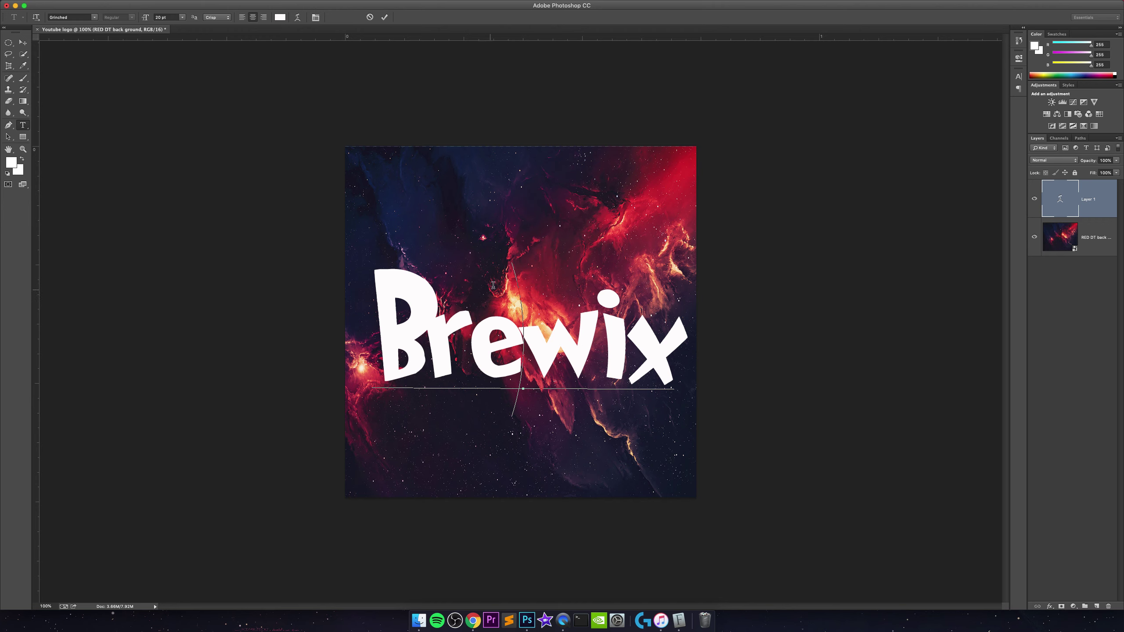
left_click_drag(531, 260, 520, 260)
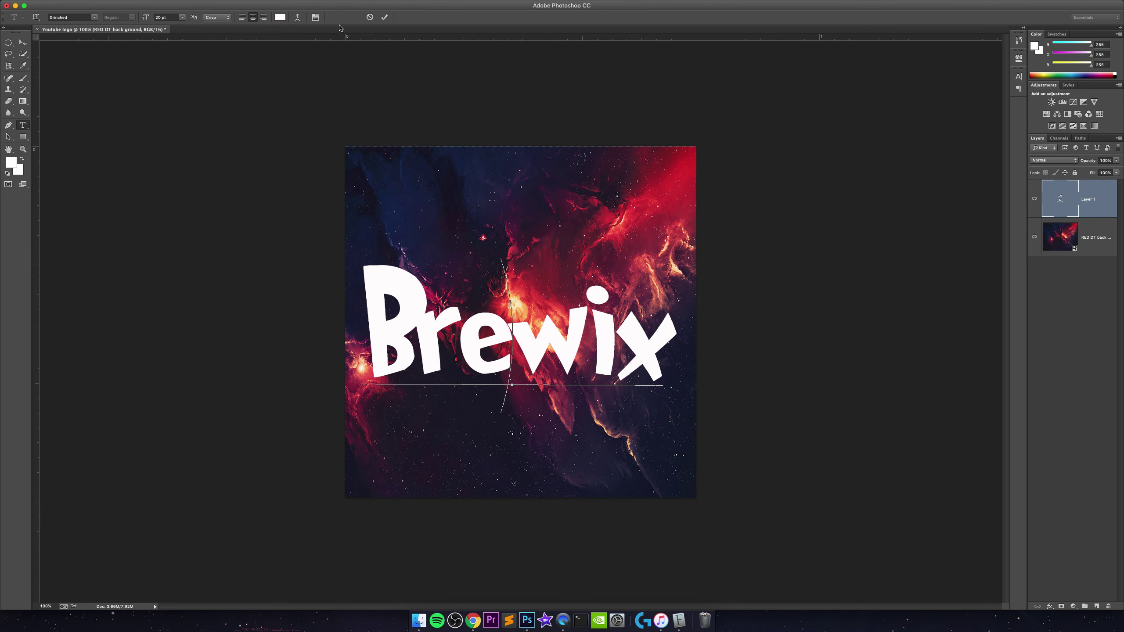
left_click(386, 19)
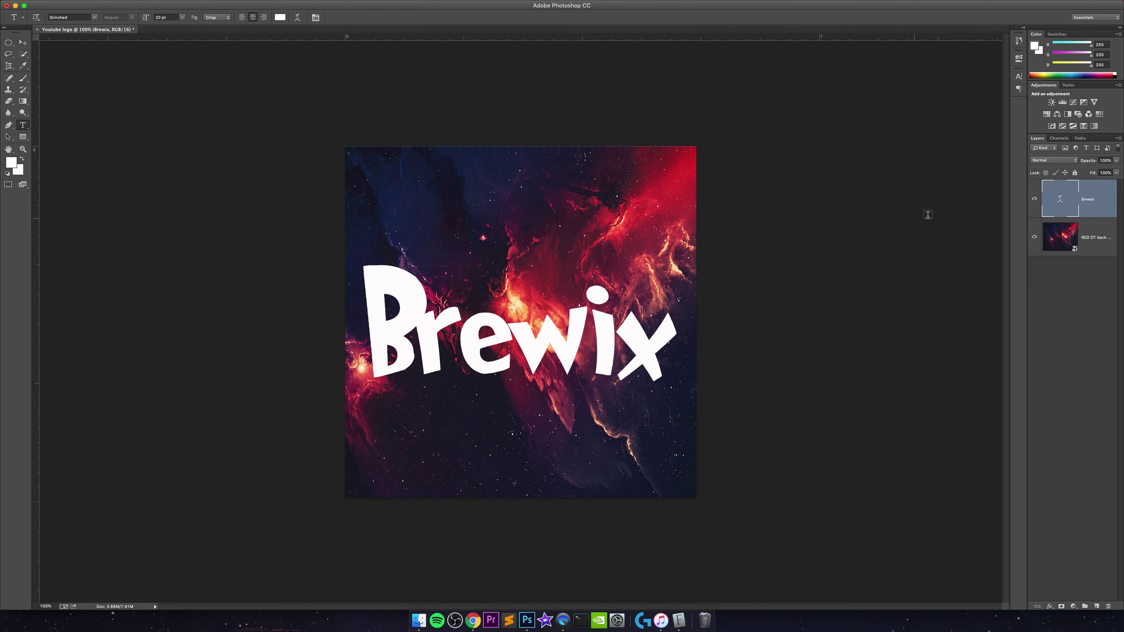
Open the Blending Options of the "Brewix" text layer
left_click(1089, 242)
left_click(1094, 205)
right_click(1088, 207)
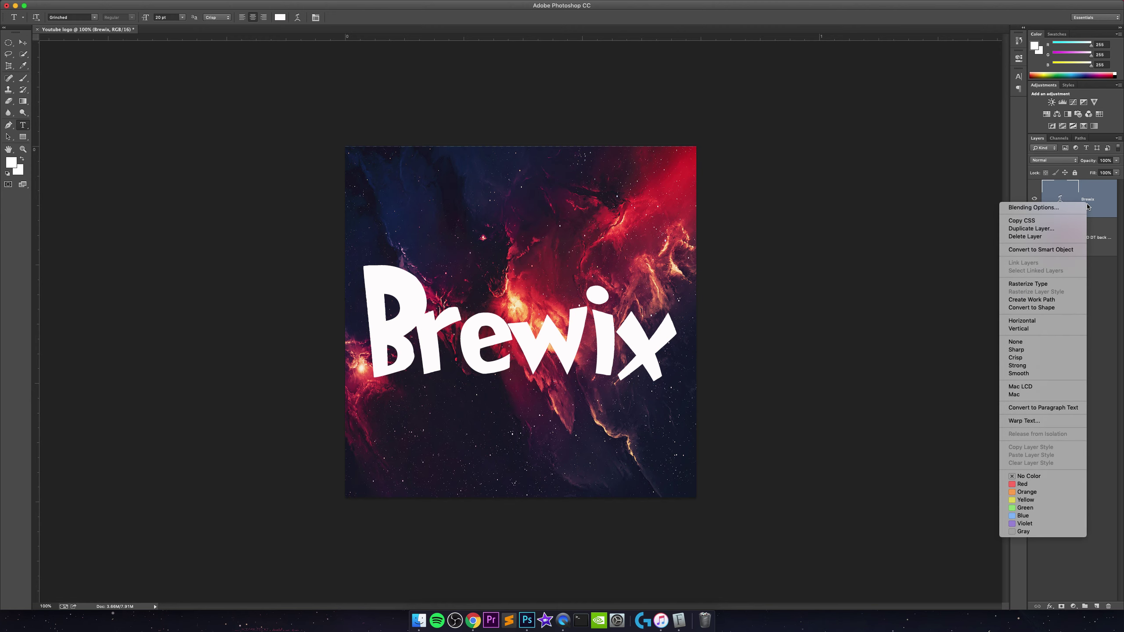
left_click(1079, 208)
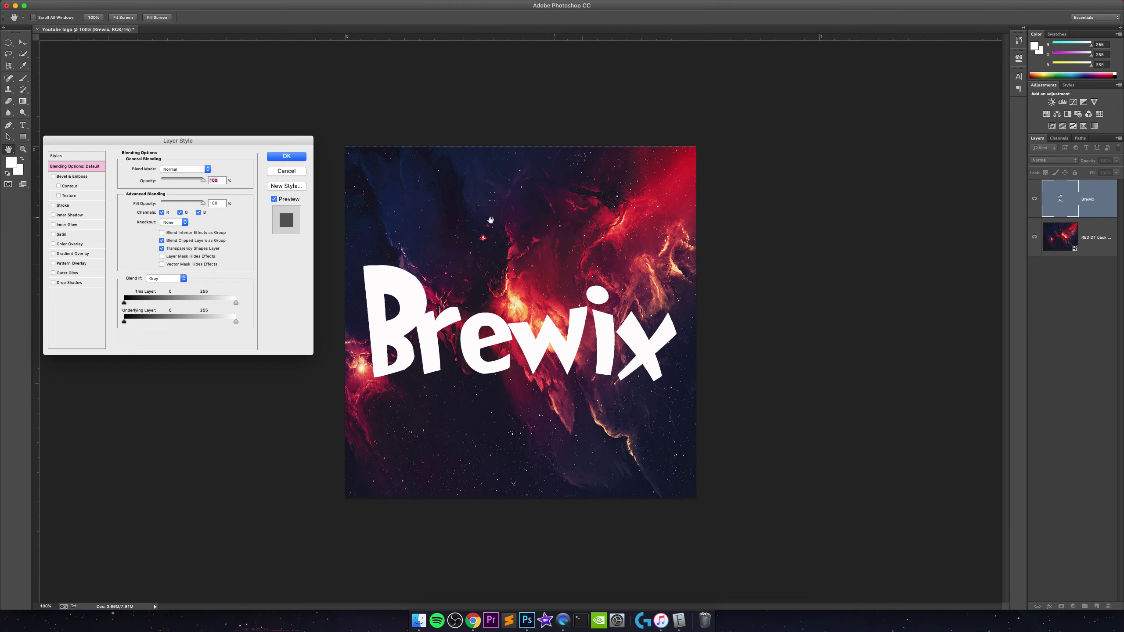
Turn on Bevel & Emboss for the "Brewix" text and try it with and without Contour
left_click(52, 177)
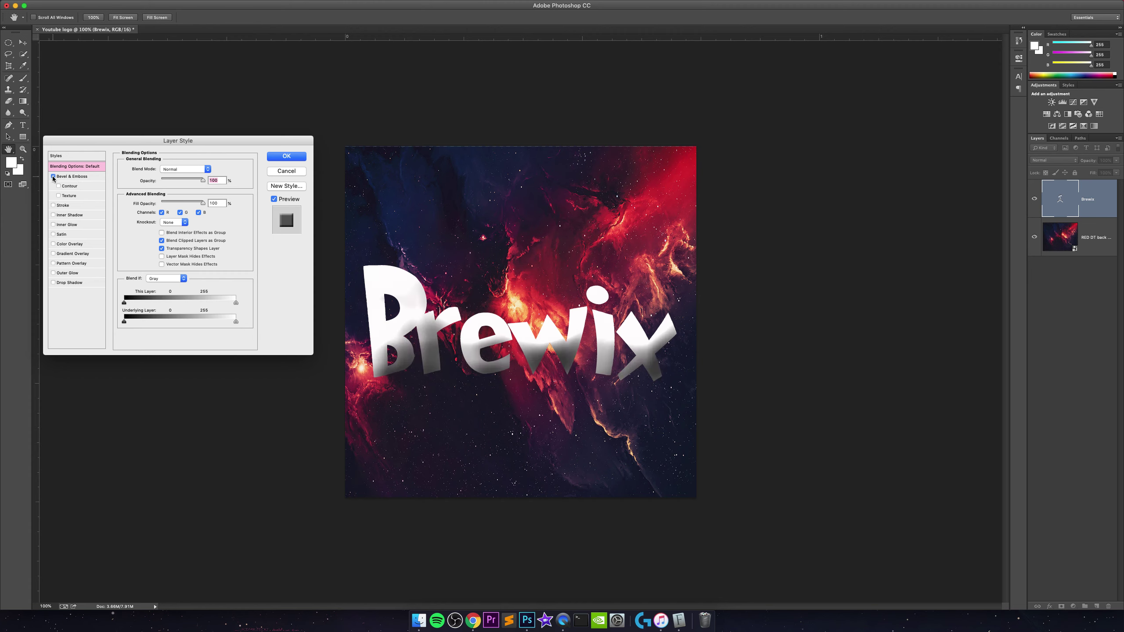
left_click(59, 186)
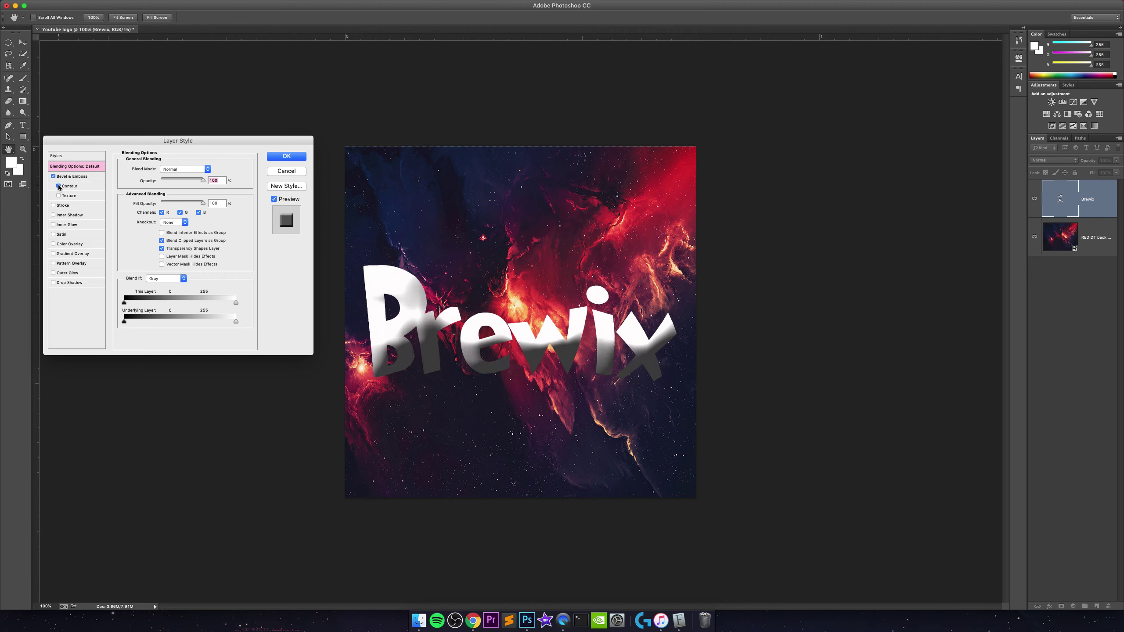
left_click(58, 187)
Try an inverted bevel Texture with reduced scale and negative depth on the "Brewix" text, and turn the texture off again
left_click(59, 196)
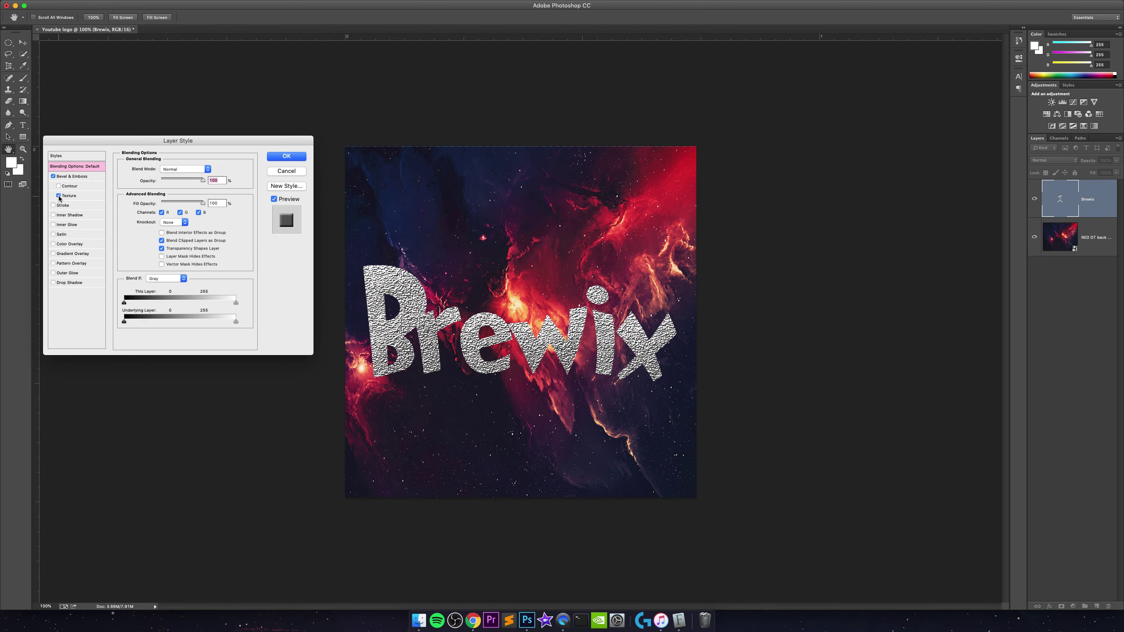
left_click(72, 199)
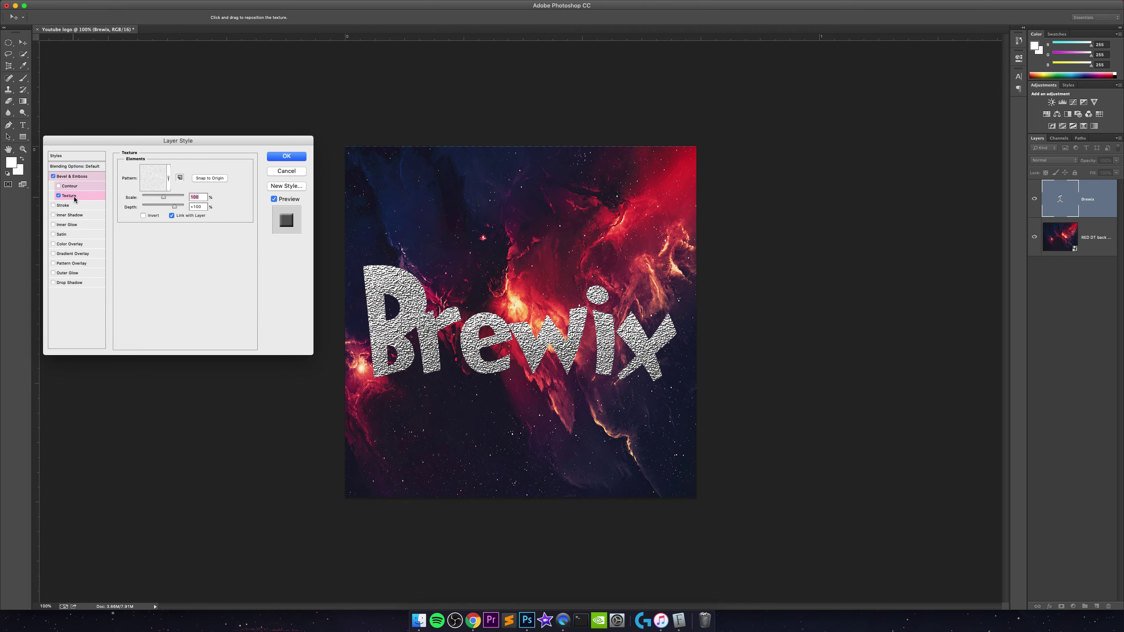
left_click(169, 180)
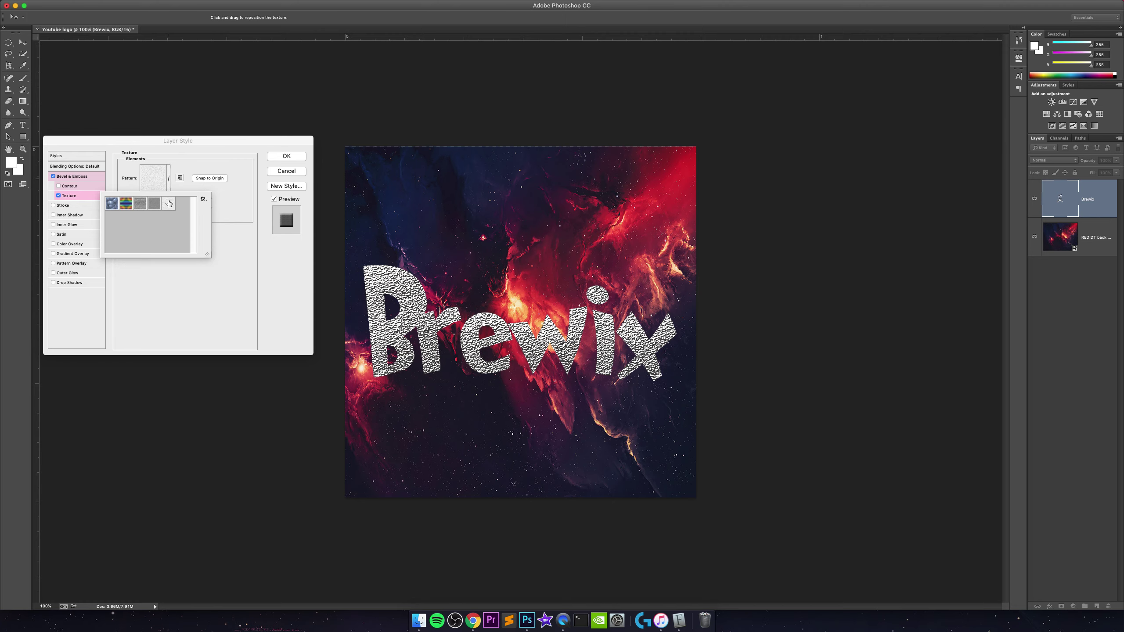
left_click(211, 187)
mouse_move(164, 197)
left_mouse_down()
mouse_move(151, 197)
mouse_move(187, 197)
mouse_move(132, 207)
mouse_move(152, 216)
left_mouse_up()
left_click(152, 217)
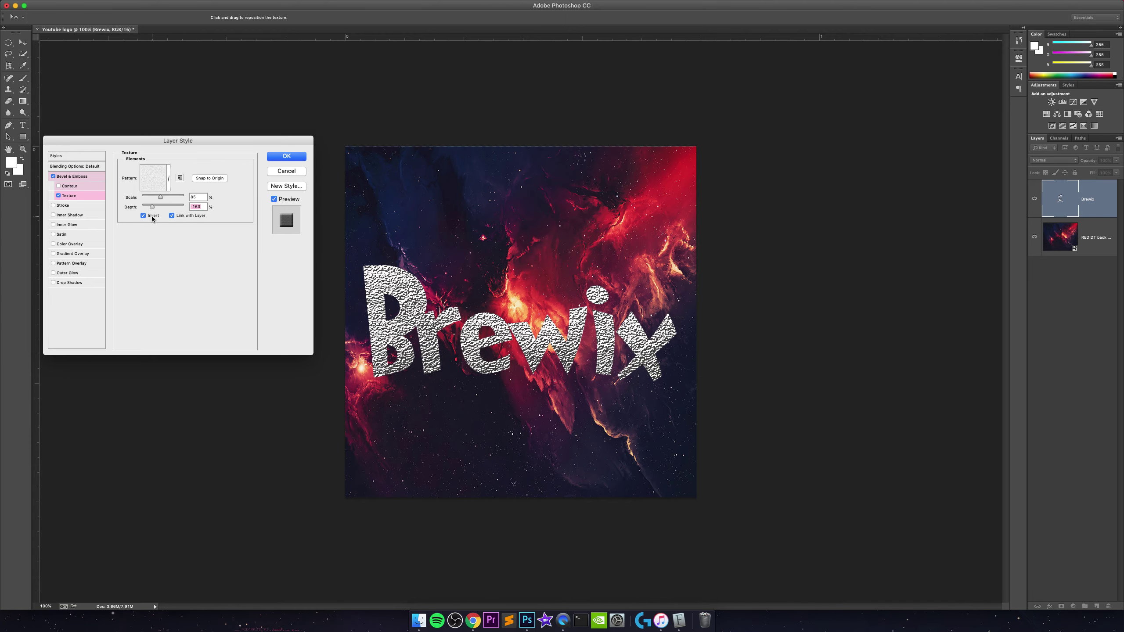
left_click(59, 196)
left_click(60, 196)
left_click(60, 196)
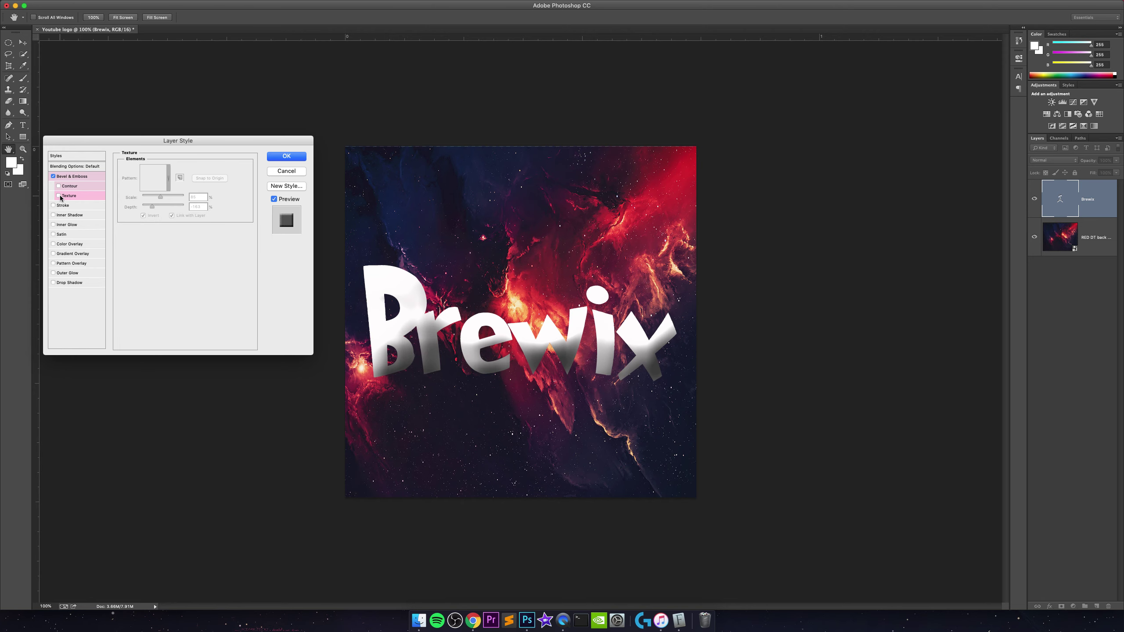
Enable the bevel's Contour, raise its range to the maximum and make it anti-aliased
left_click(58, 187)
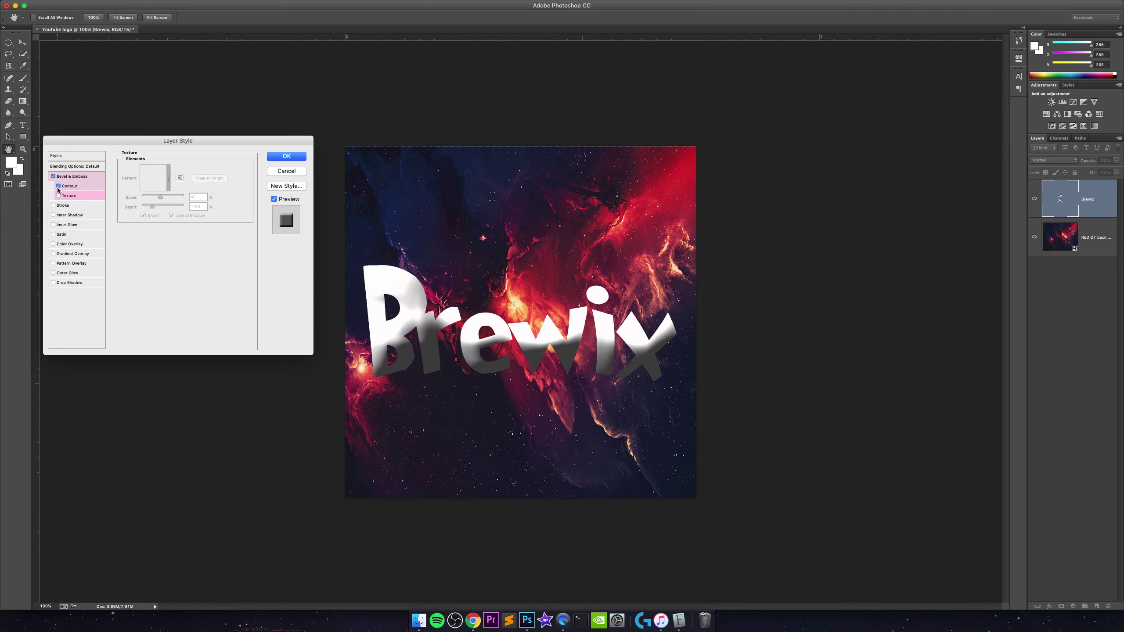
left_click(80, 188)
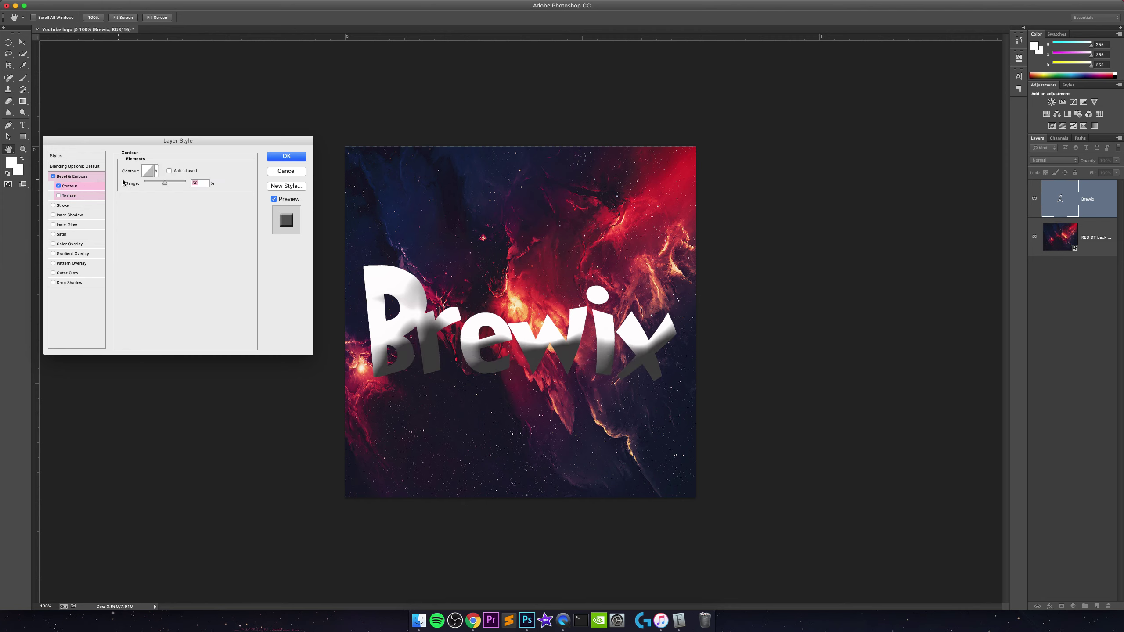
left_click(151, 185)
left_click_drag(149, 186, 186, 186)
left_click(170, 171)
Try several preset contour curves for the bevel on the "Brewix" text
left_click(155, 171)
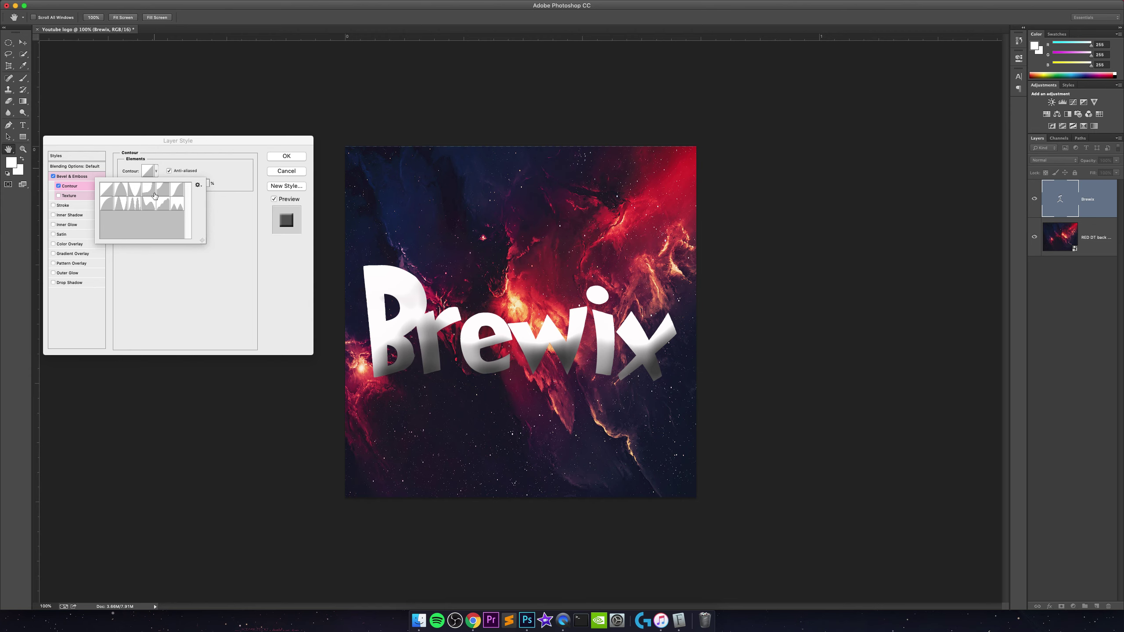
left_click(152, 190)
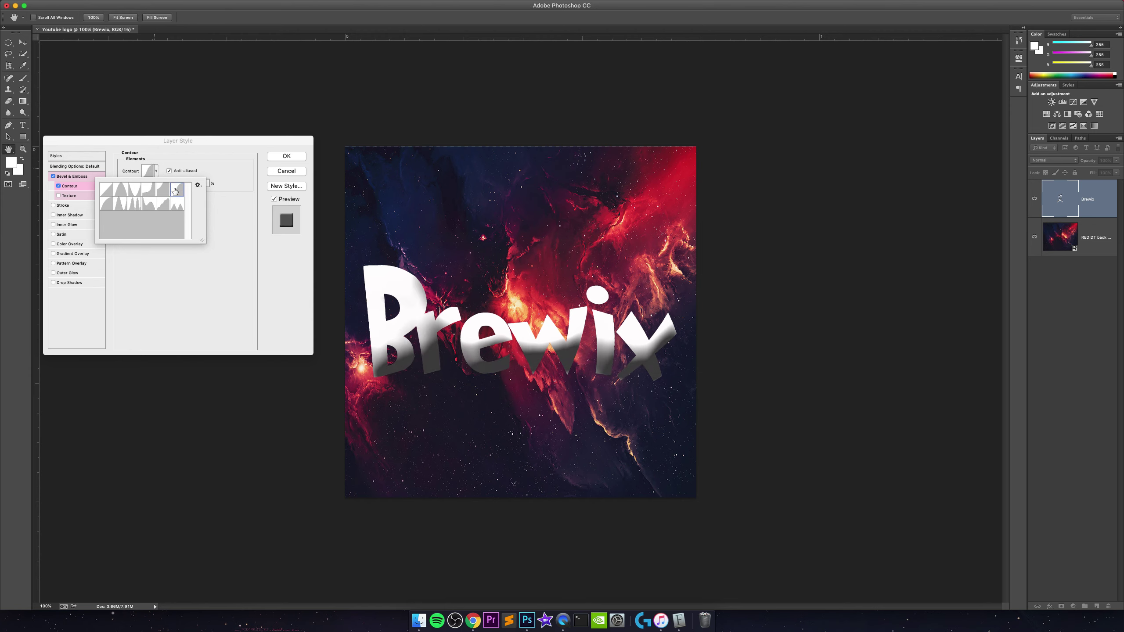
left_click(164, 204)
left_click(150, 205)
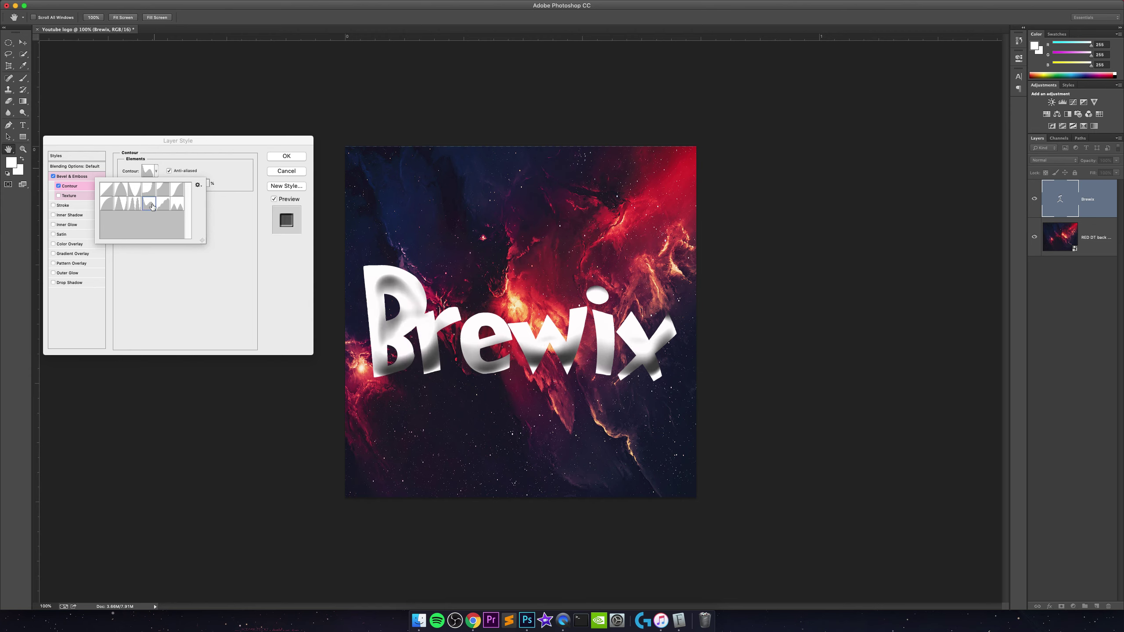
left_click(164, 205)
left_click(136, 203)
left_click(120, 204)
left_click(112, 191)
left_click(120, 193)
left_click(114, 192)
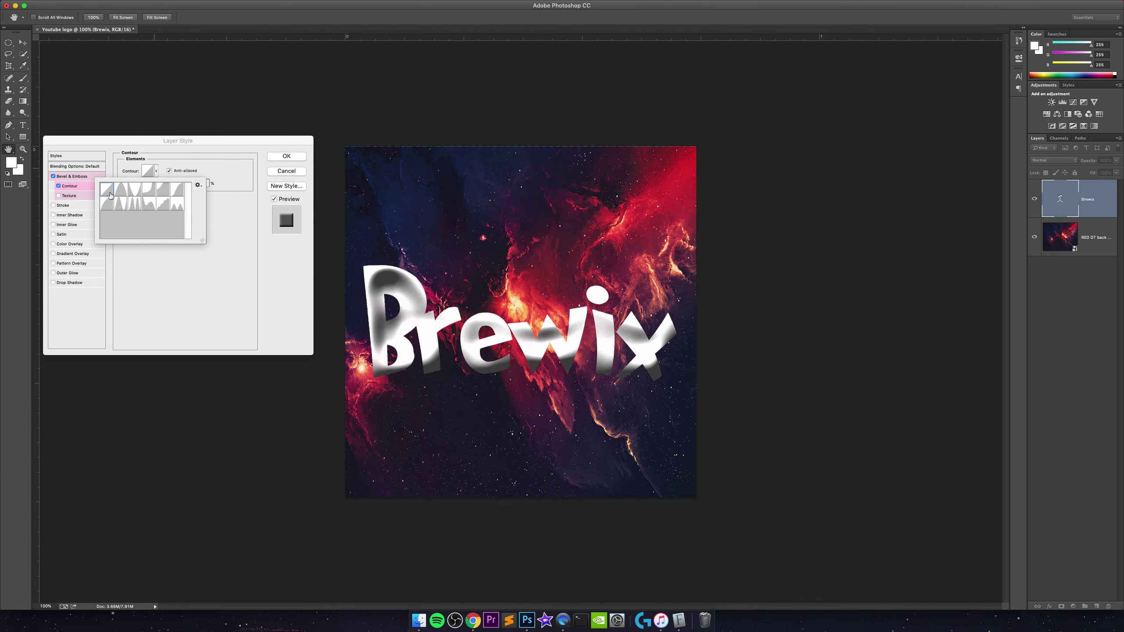
left_click(120, 194)
Turn off Contour and Bevel & Emboss for the "Brewix" text
left_click(169, 163)
left_click(58, 186)
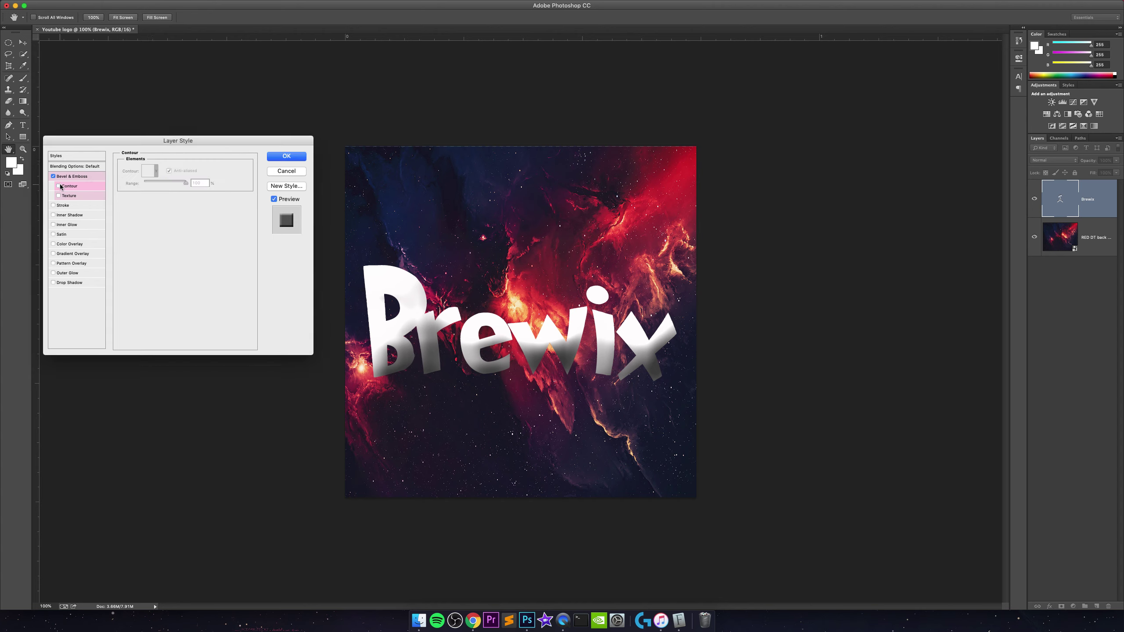
left_click(53, 177)
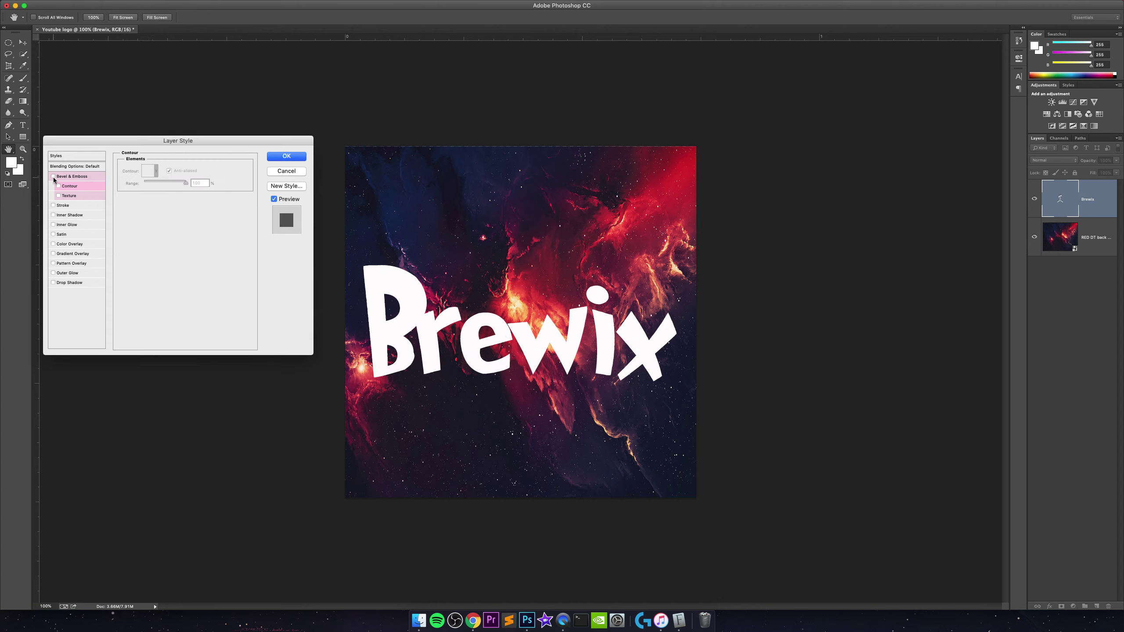
Add a black Stroke to the "Brewix" text with a size of 10 px and the position Outside
left_click(54, 206)
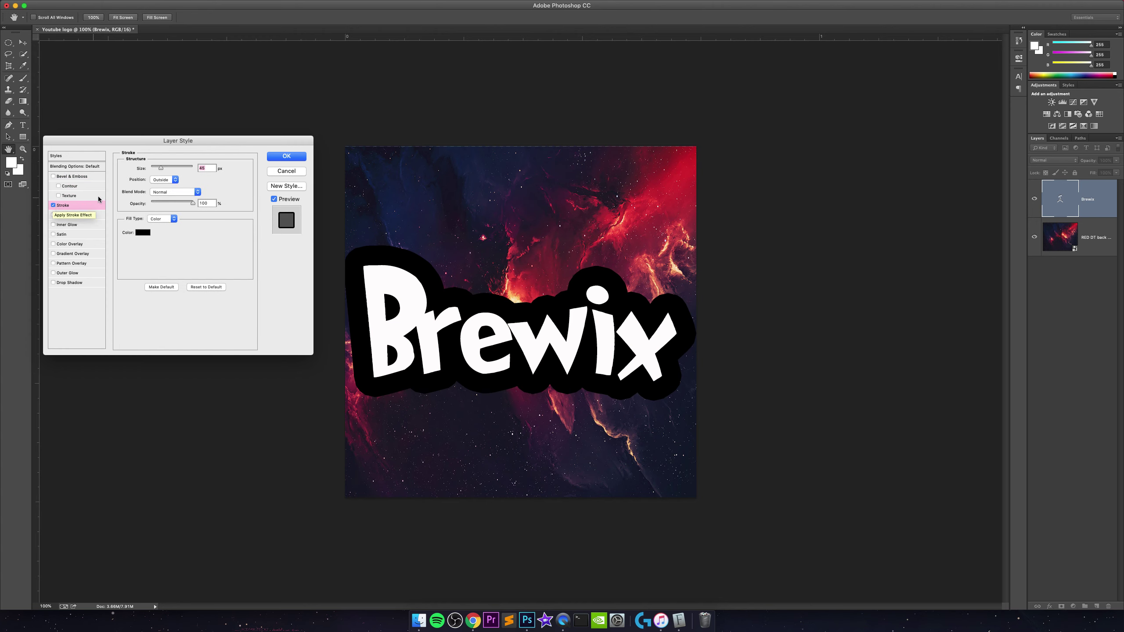
left_click_drag(161, 168, 154, 169)
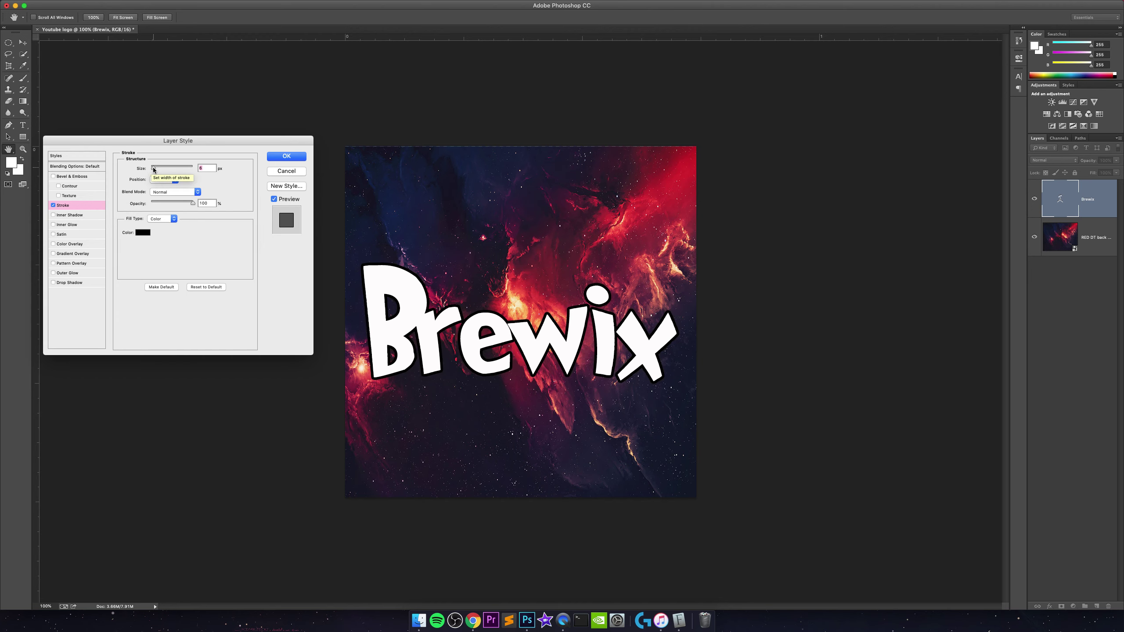
mouse_move(169, 169)
left_mouse_down()
mouse_move(183, 169)
mouse_move(155, 172)
left_mouse_up()
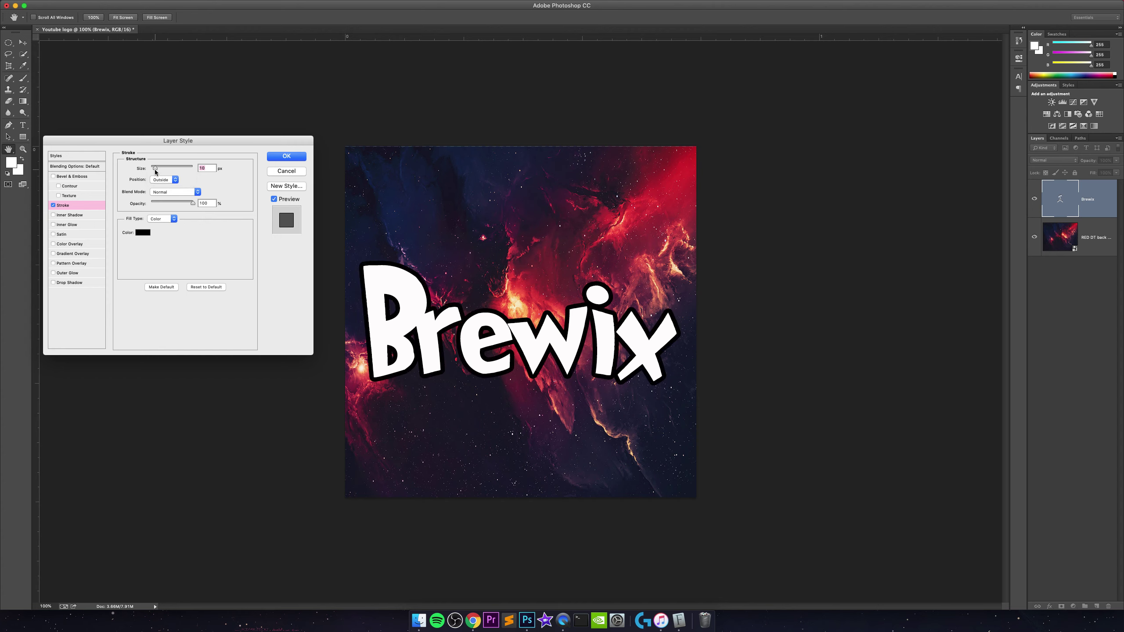
left_click(162, 181)
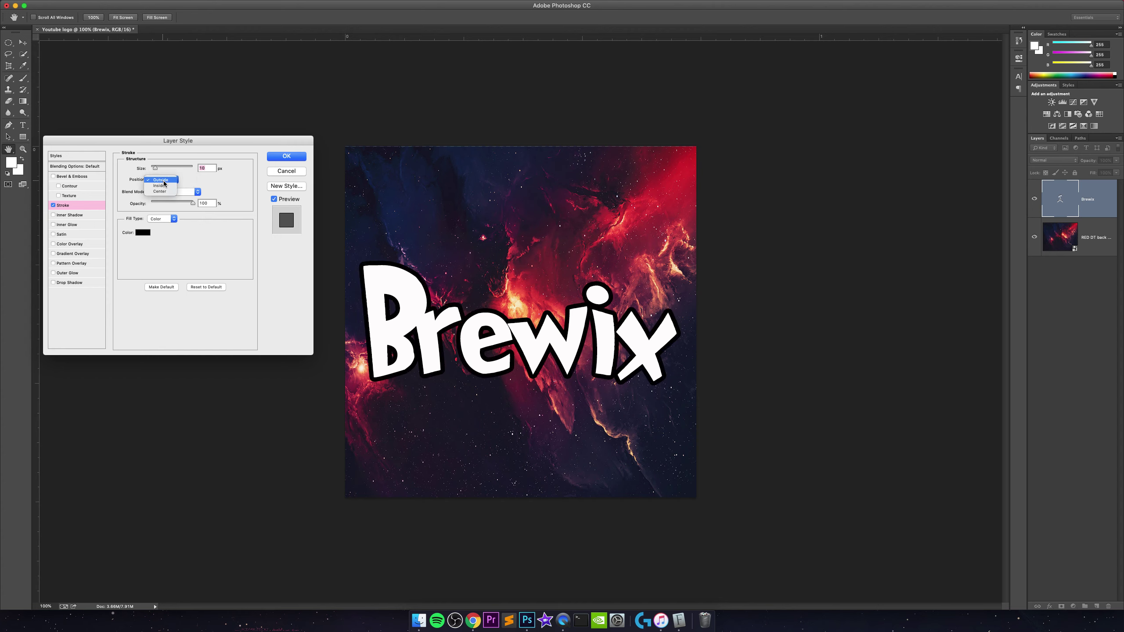
left_click(160, 180)
Try the Dissolve and Color Burn blend modes for the stroke, and set the blend mode back to Normal
left_click(170, 192)
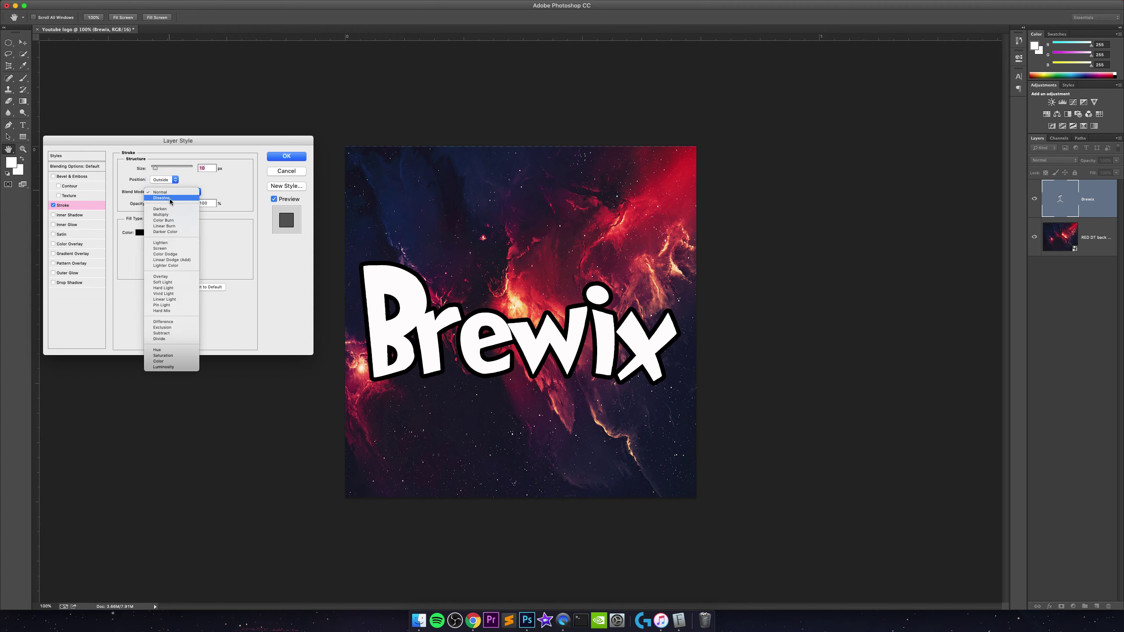
left_click(170, 199)
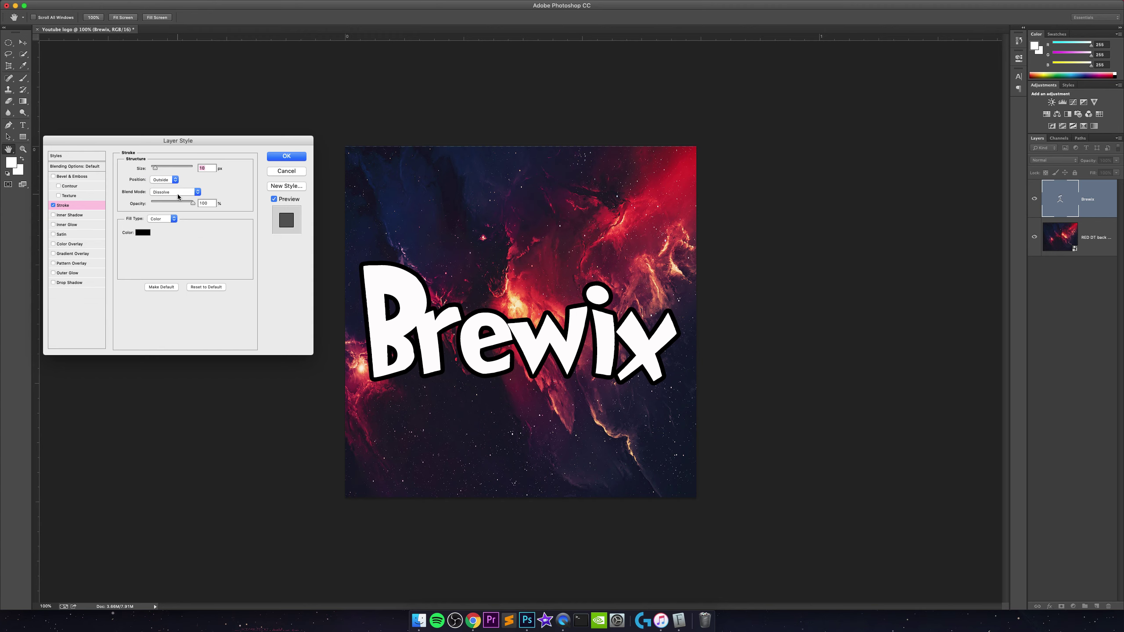
left_click(182, 191)
left_click(179, 213)
left_click(182, 193)
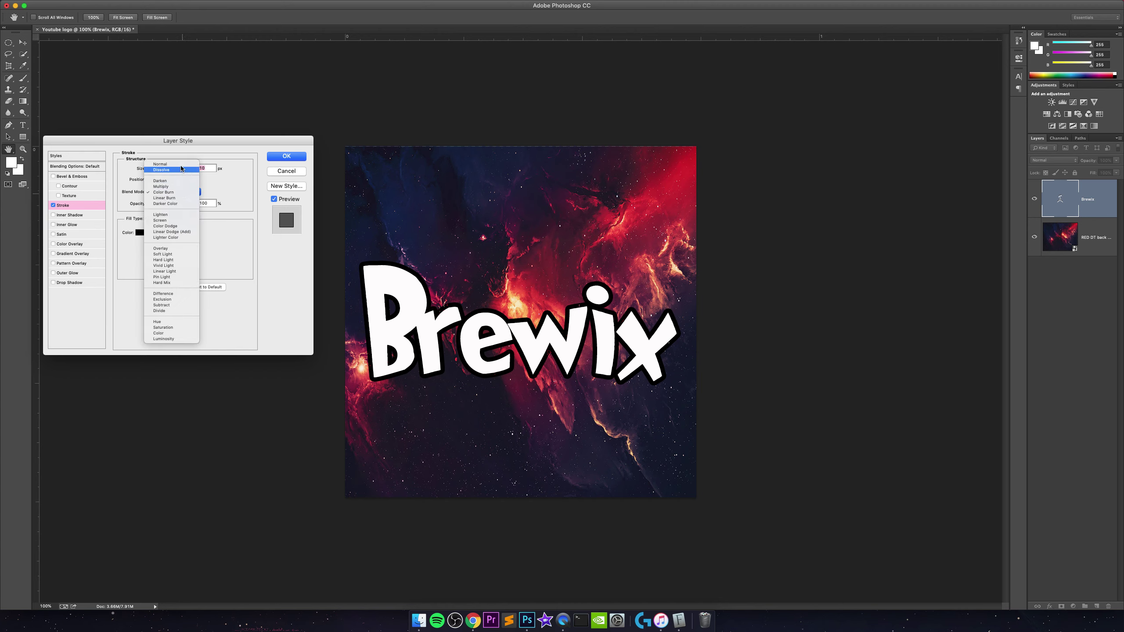
left_click(181, 165)
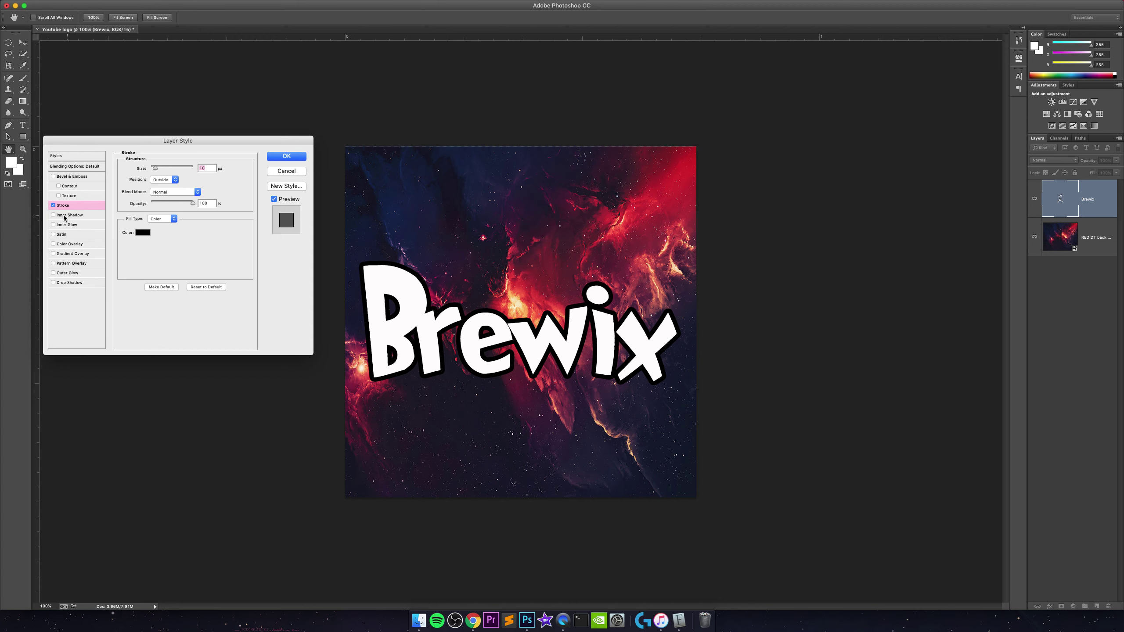
Try an Inner Shadow with 11% opacity on the "Brewix" text
left_click(53, 215)
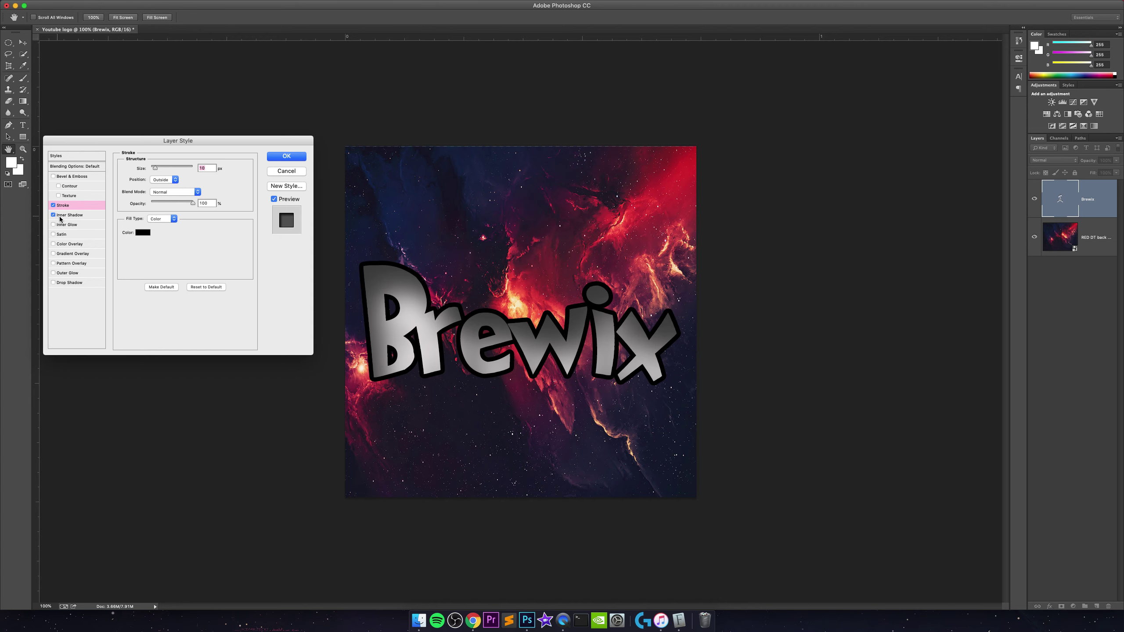
left_click(64, 219)
left_click(153, 179)
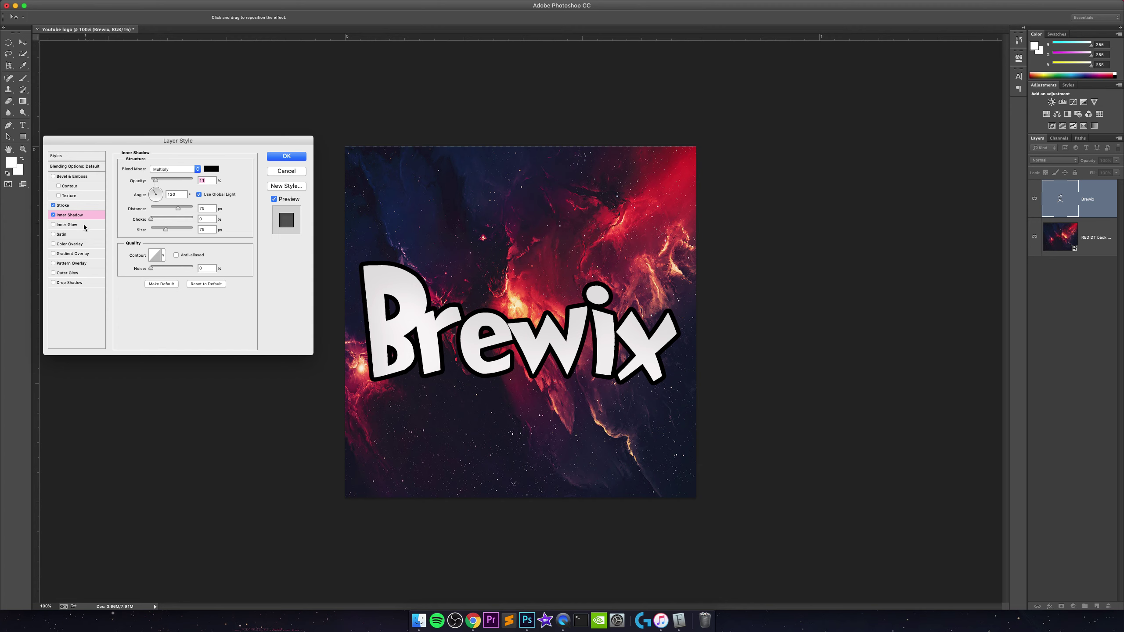
Try Inner Glow on the "Brewix" text, and switch Satin on and back off
left_click(54, 225)
left_click(55, 234)
left_click(54, 234)
Turn on Color Overlay for the "Brewix" text, and turn off Inner Shadow and Inner Glow
left_click(54, 244)
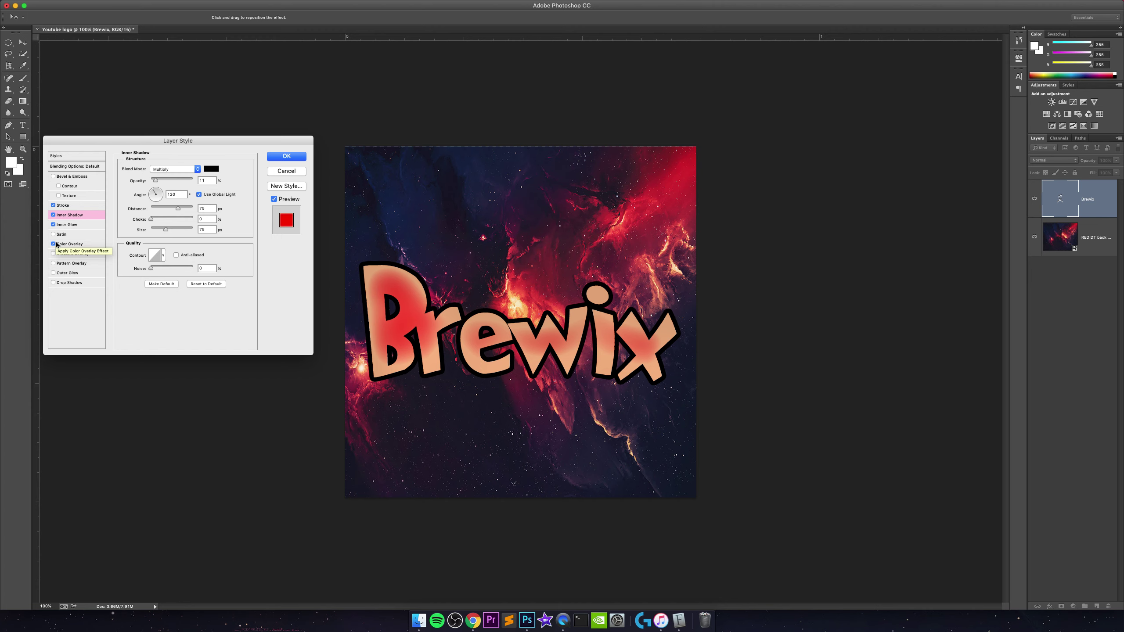
left_click(53, 215)
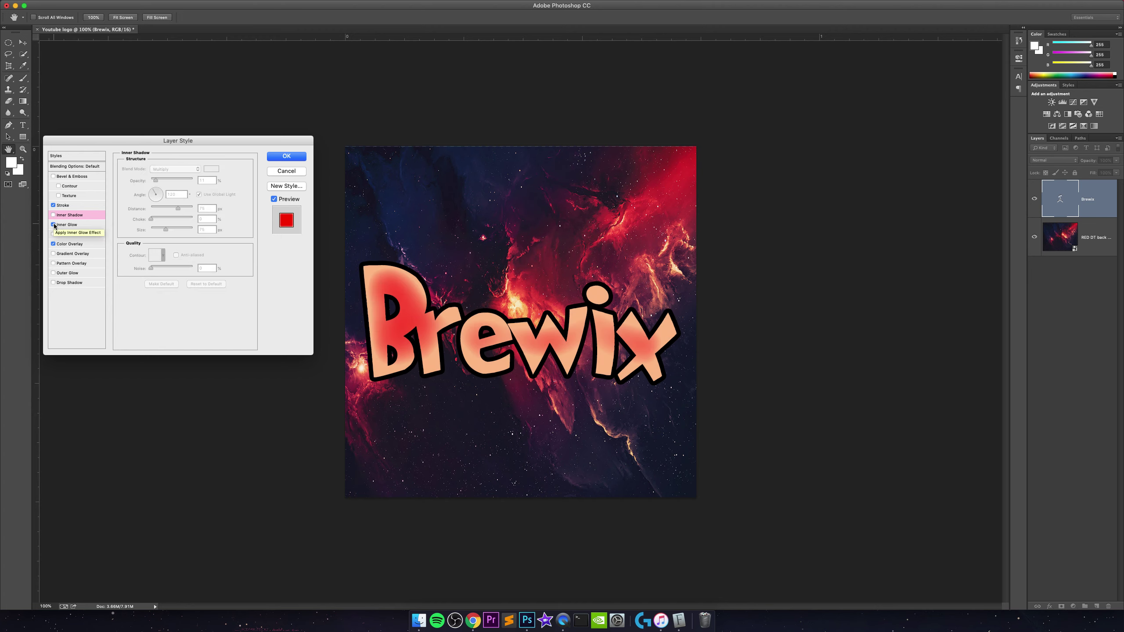
left_click(53, 225)
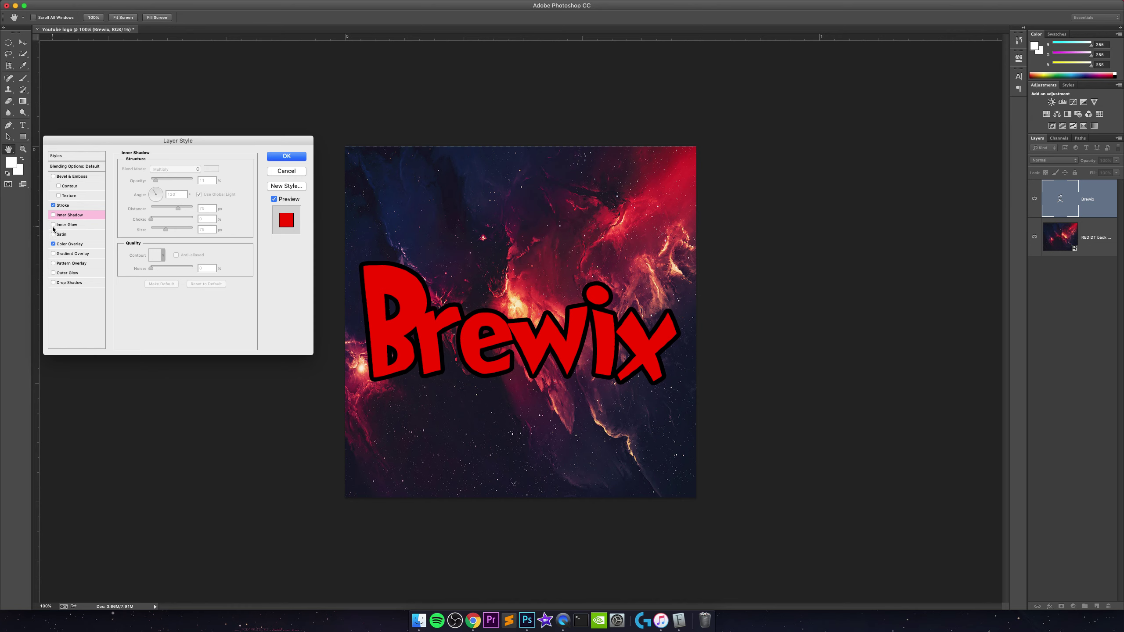
Set the text's Color Overlay to bright green at 100% opacity
left_click(63, 245)
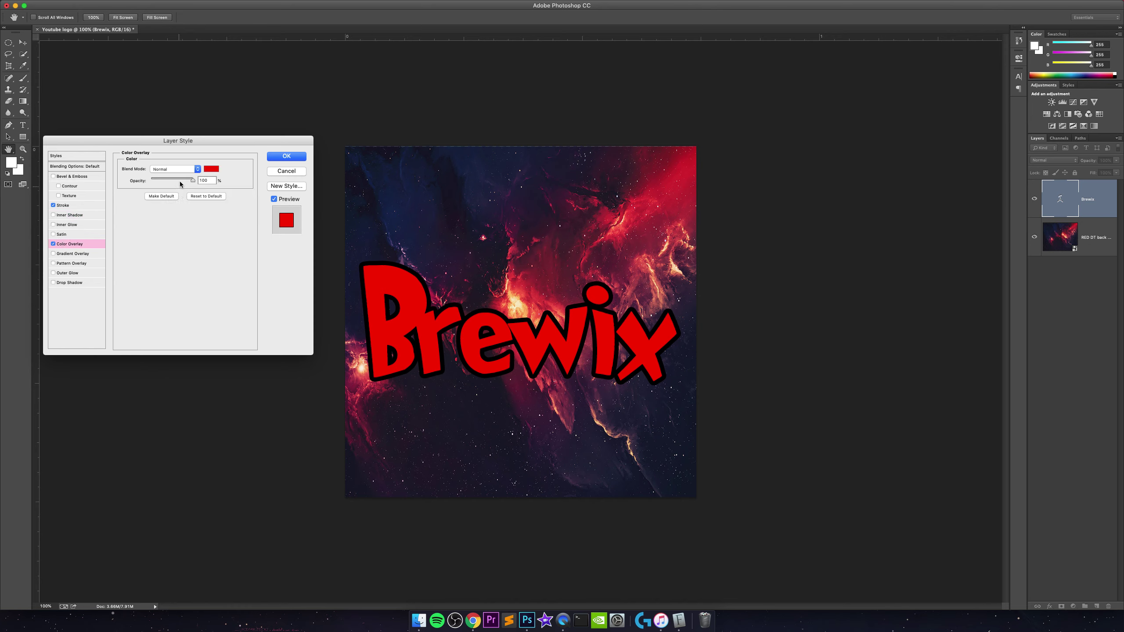
mouse_move(182, 179)
left_mouse_down()
mouse_move(173, 183)
mouse_move(193, 182)
left_mouse_up()
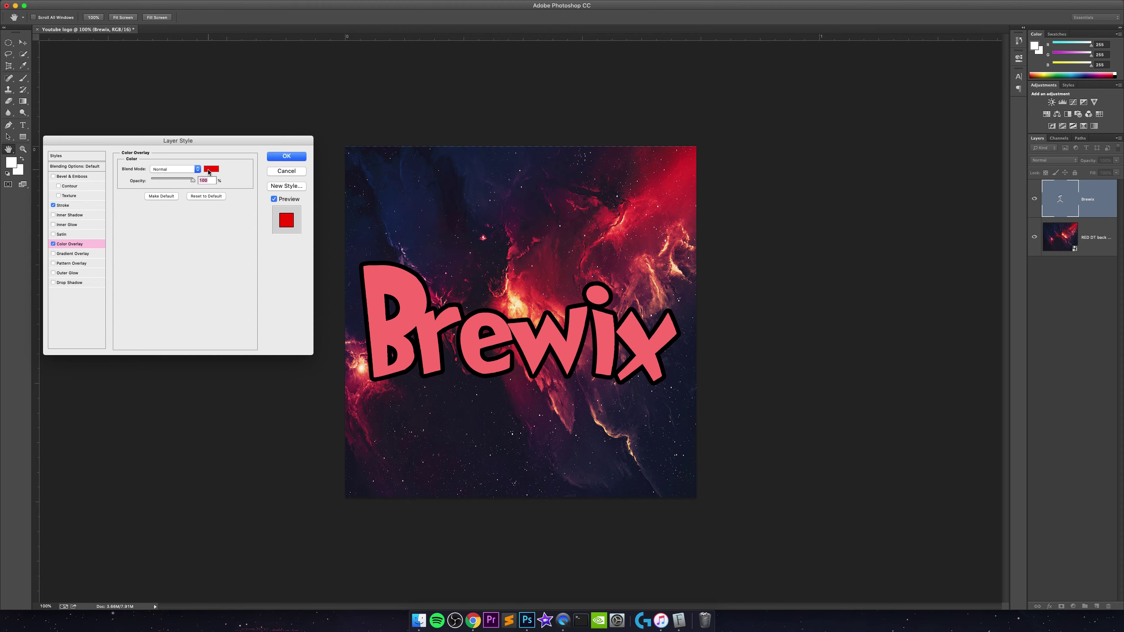
left_click(211, 169)
left_click_drag(272, 141, 272, 192)
left_click_drag(258, 112, 257, 112)
left_click(366, 106)
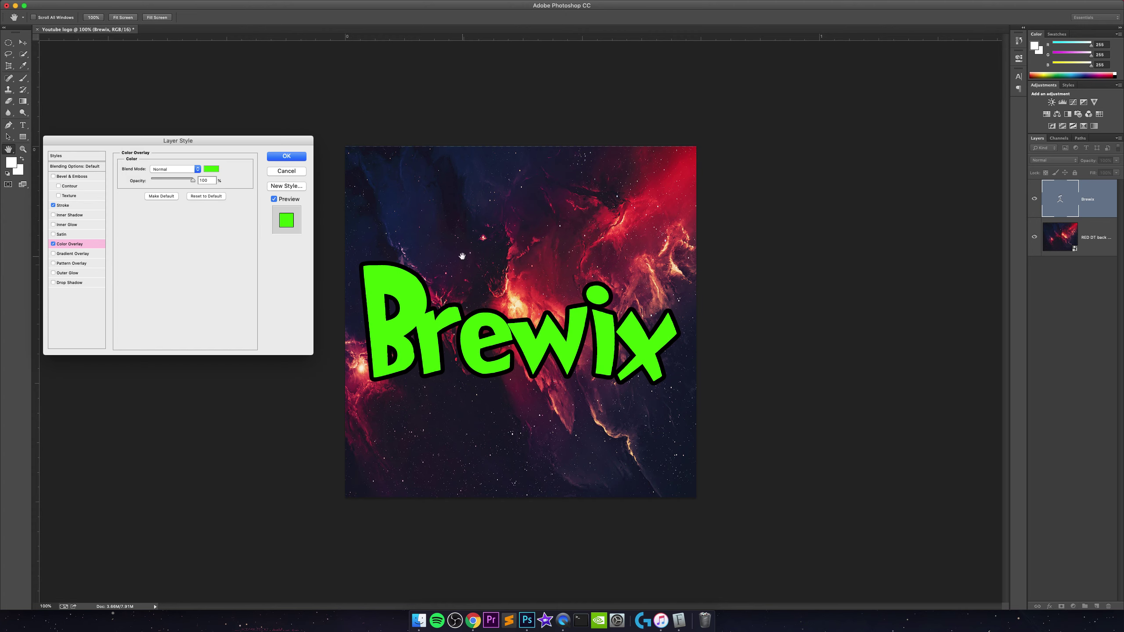
Try a Gradient Overlay with the Copper preset on the "Brewix" text in place of the Color Overlay
left_click(66, 255)
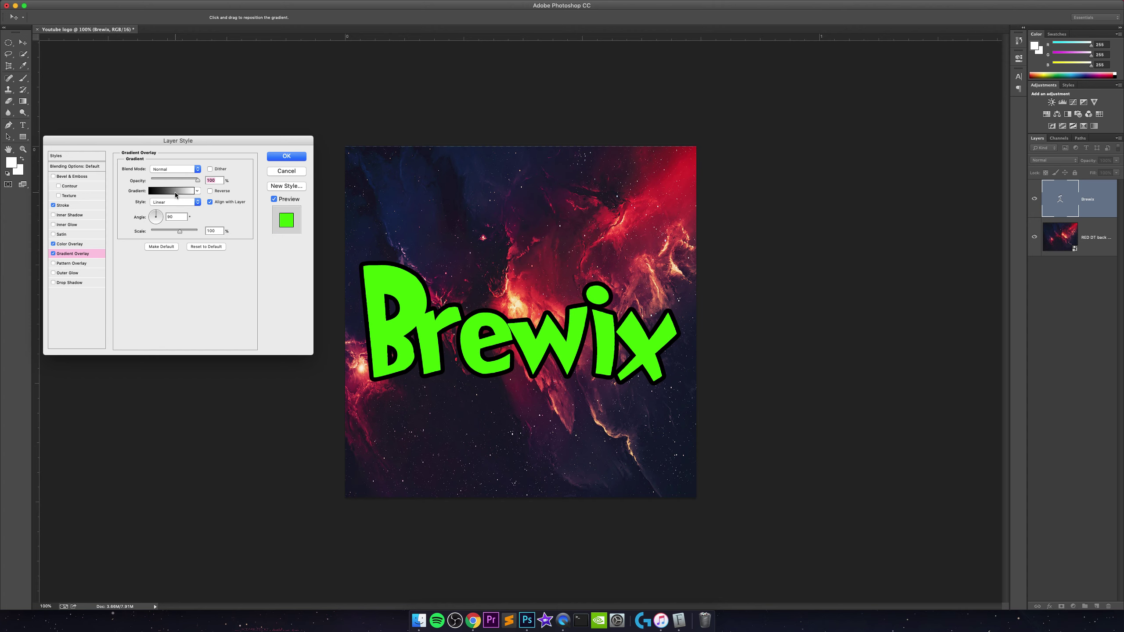
left_click(197, 191)
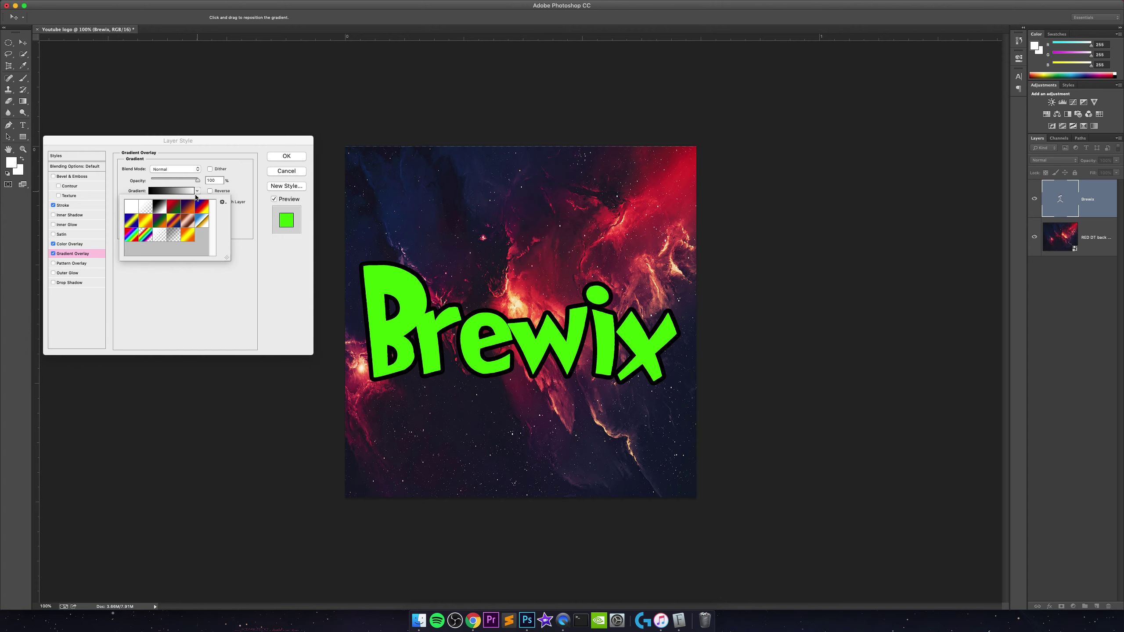
left_click(202, 219)
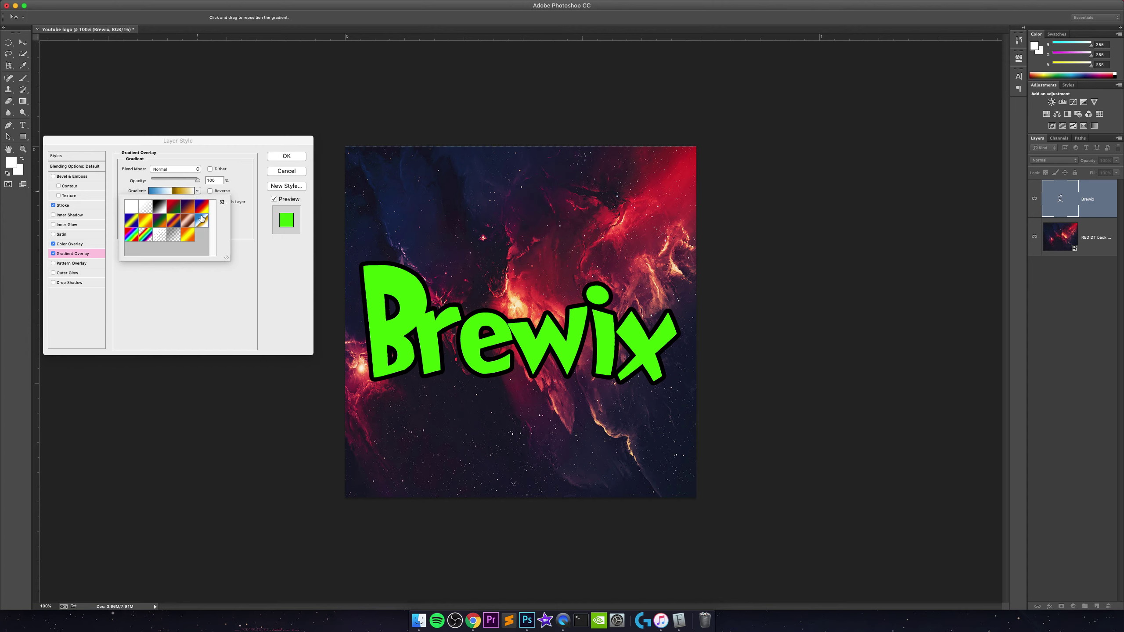
left_click(191, 221)
left_click(53, 243)
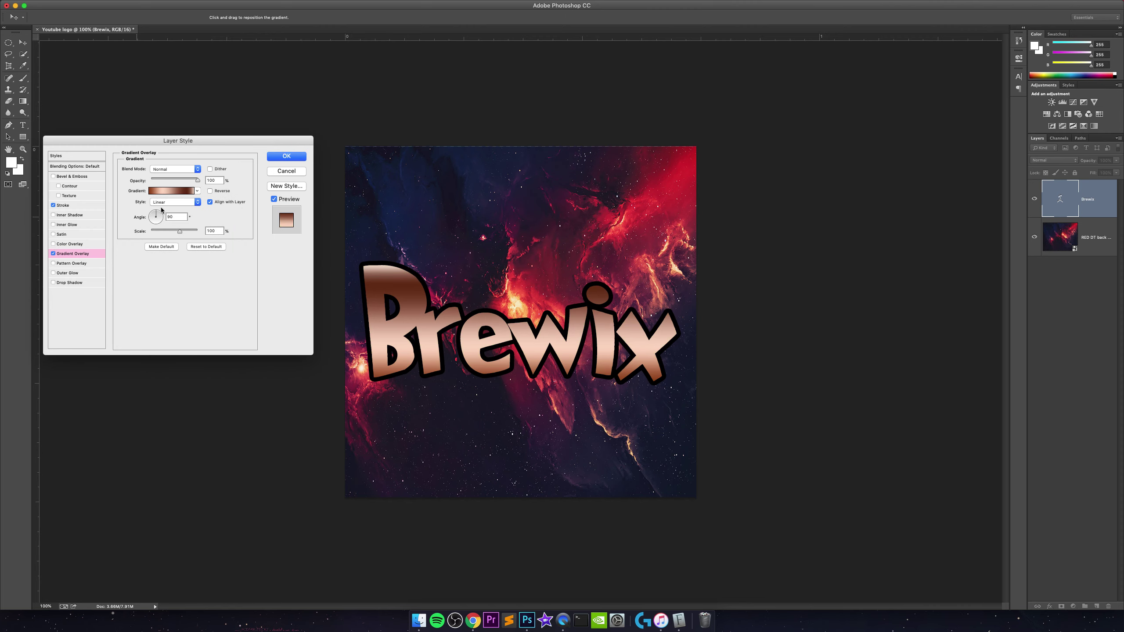
Try several preset gradients such as Spectrum, Violet, Orange and Neutral Density on the text, and cancel the gradient edit
left_click(179, 192)
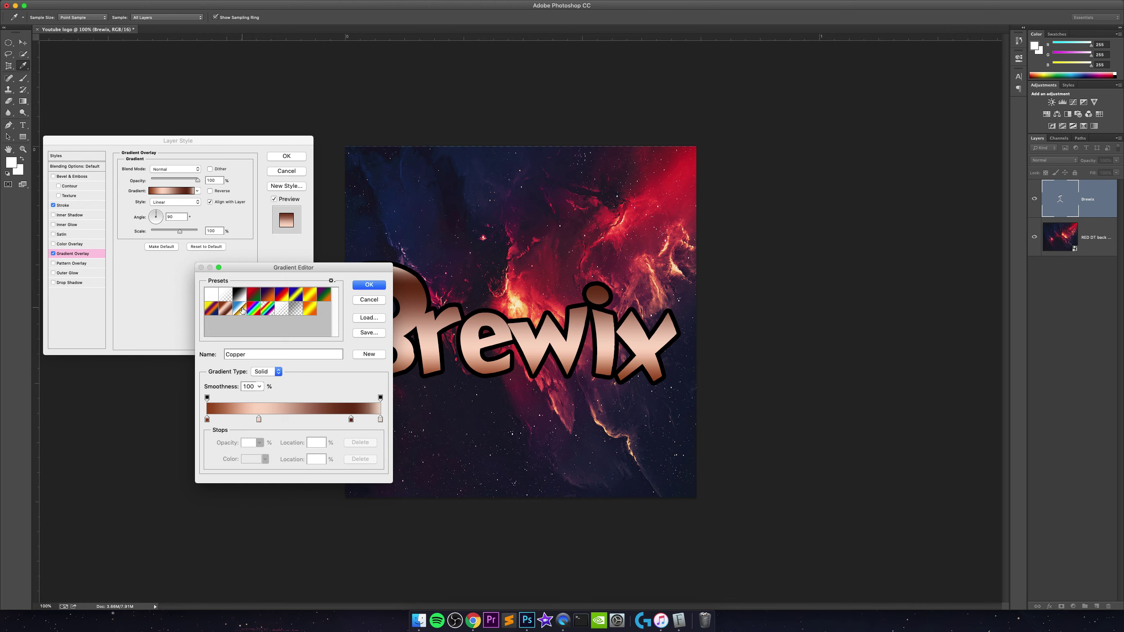
left_click(255, 313)
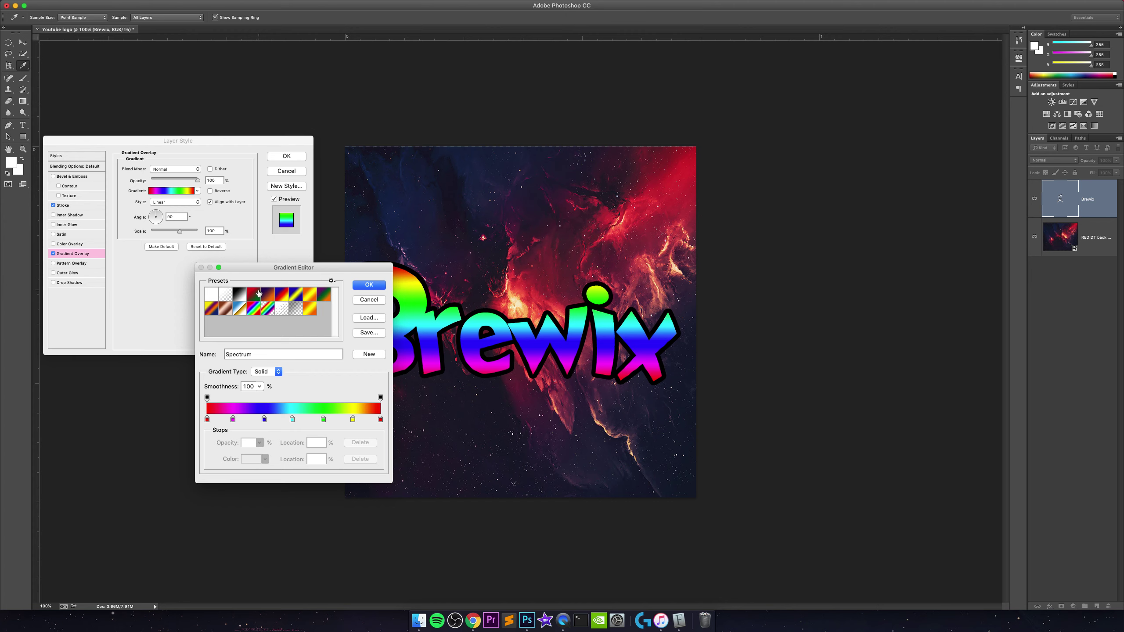
left_click(260, 294)
left_click(270, 295)
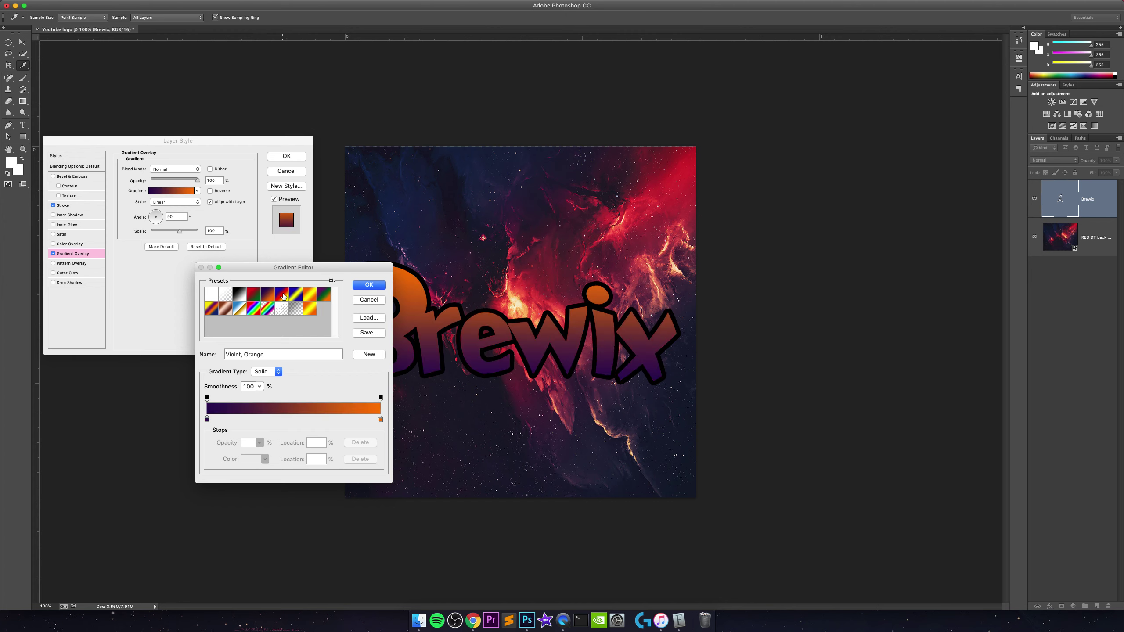
left_click(284, 296)
left_click(297, 298)
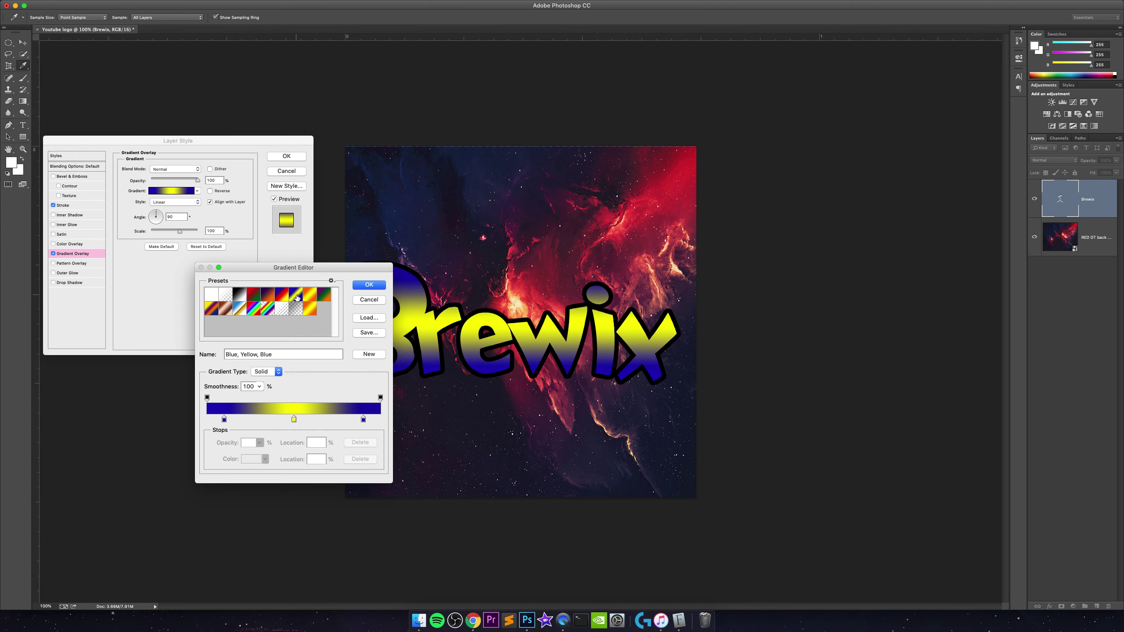
left_click(315, 299)
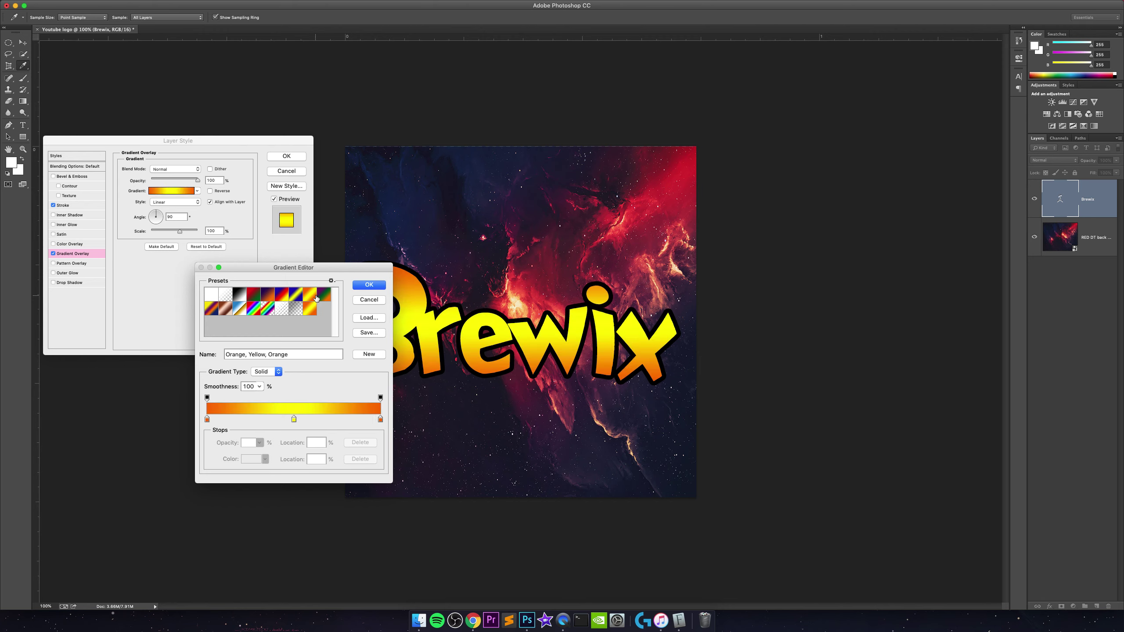
left_click(295, 310)
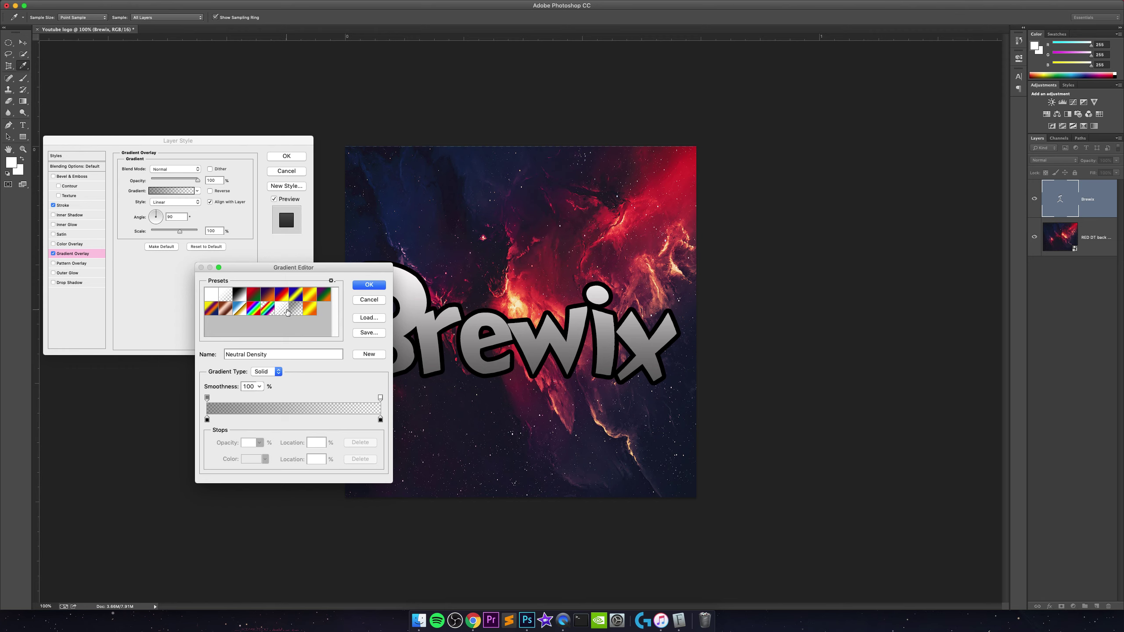
left_click(226, 299)
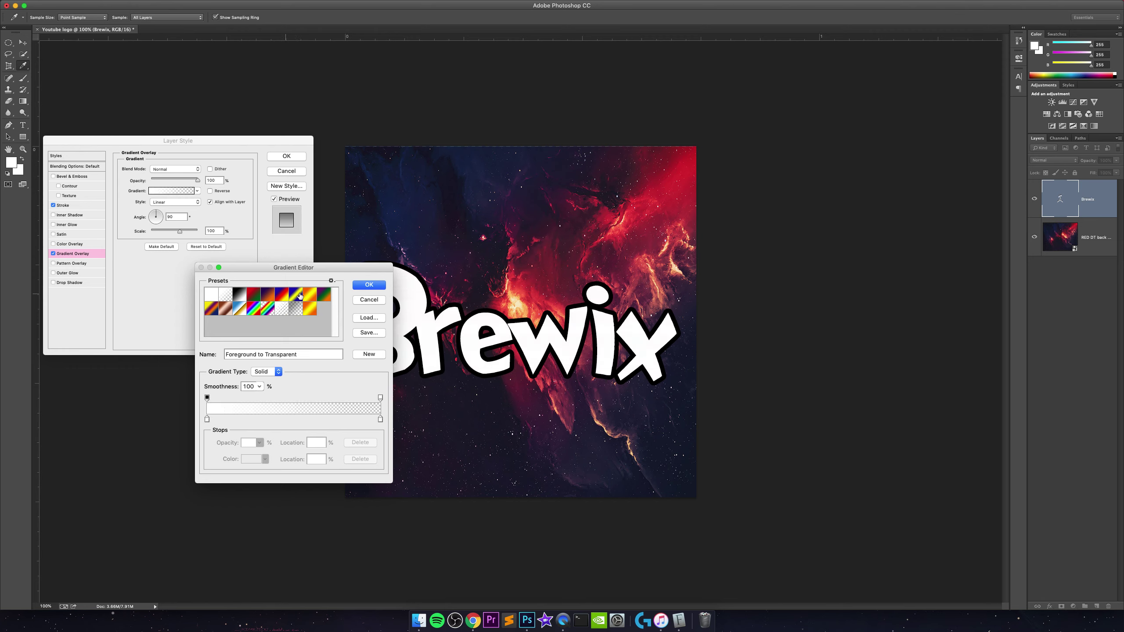
left_click(360, 301)
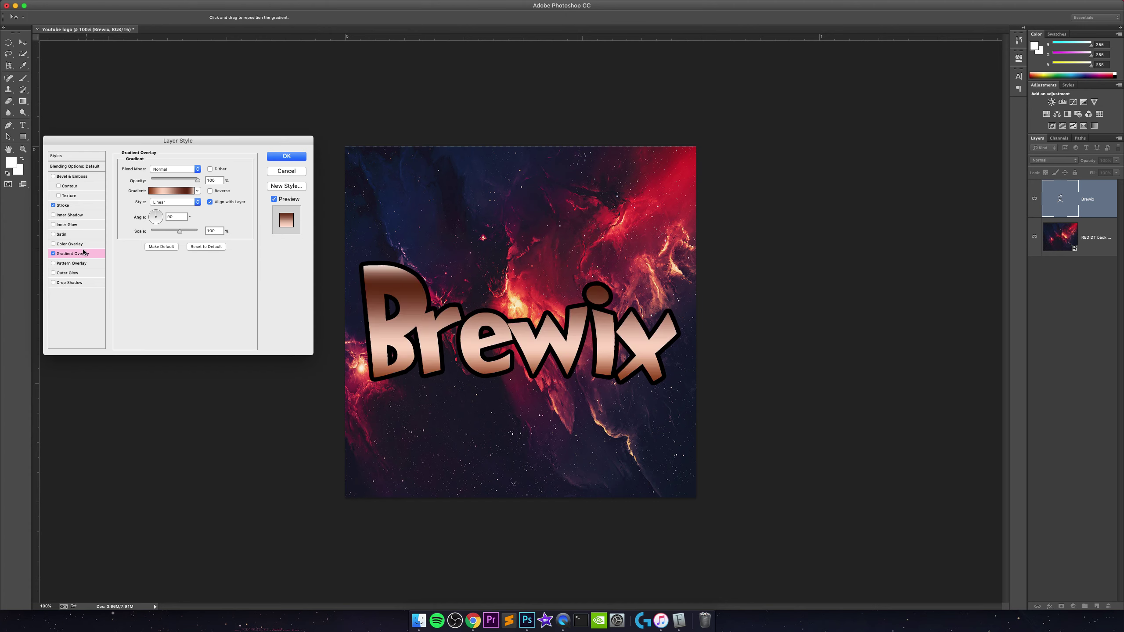
Bring back the text's Color Overlay in place of the Gradient Overlay, and switch Pattern Overlay on and back off
left_click(54, 244)
left_click(54, 253)
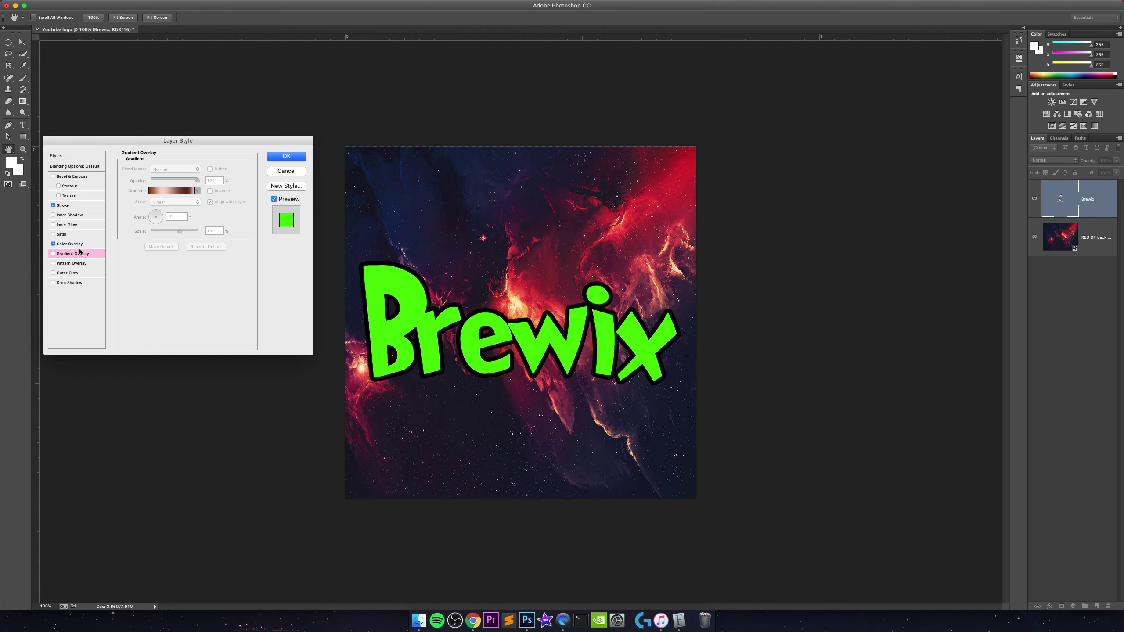
left_click(86, 264)
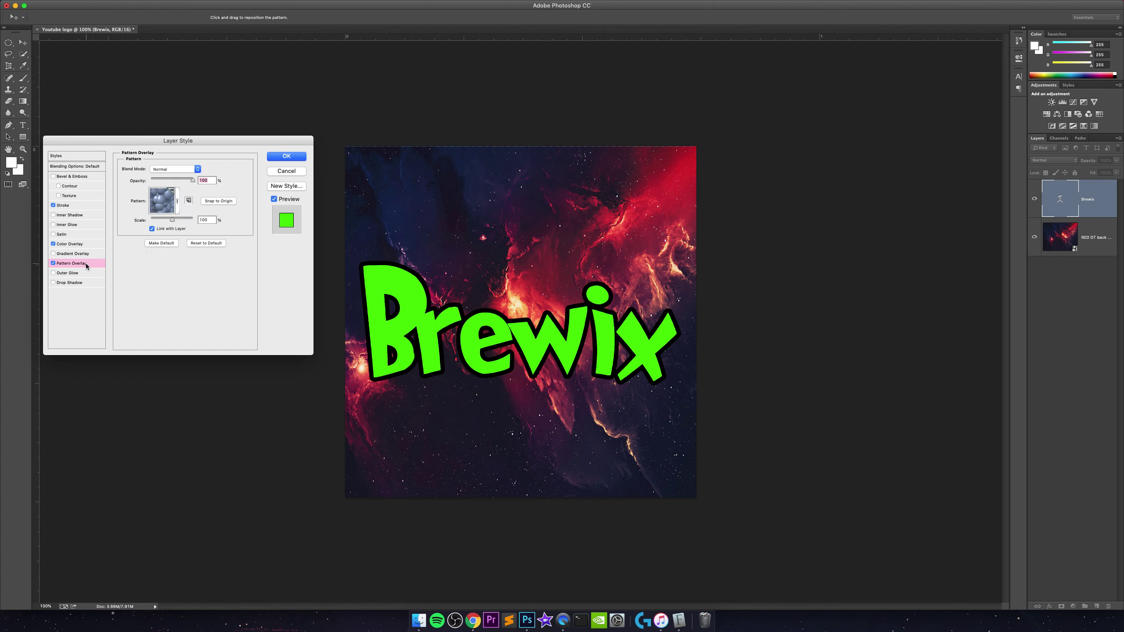
left_click(53, 263)
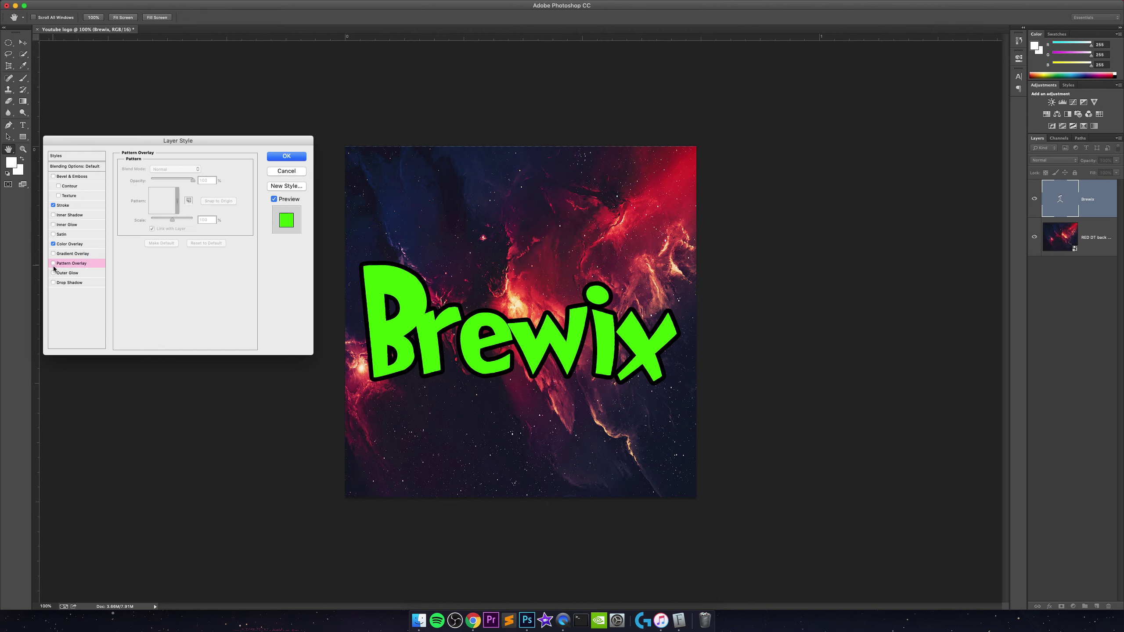
Compare the "Brewix" text with and without Drop Shadow several times, and leave Drop Shadow on
left_click(53, 282)
left_click(53, 282)
left_click(53, 282)
left_click(54, 282)
left_click(54, 283)
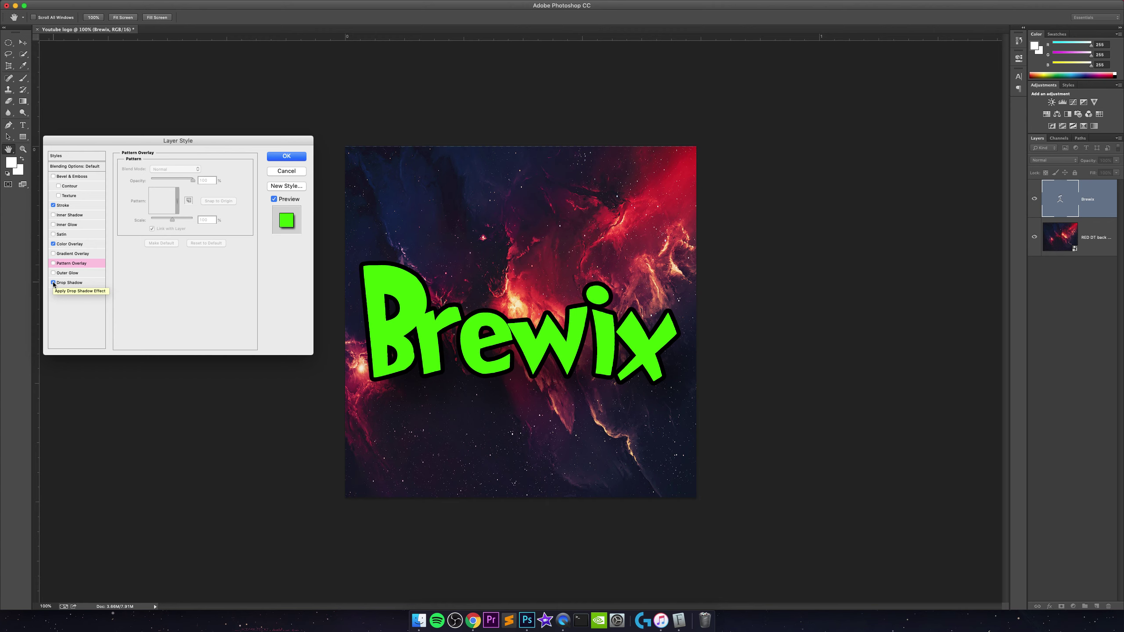
left_click(53, 282)
left_click(53, 282)
left_click(53, 282)
left_click(53, 282)
left_click(54, 283)
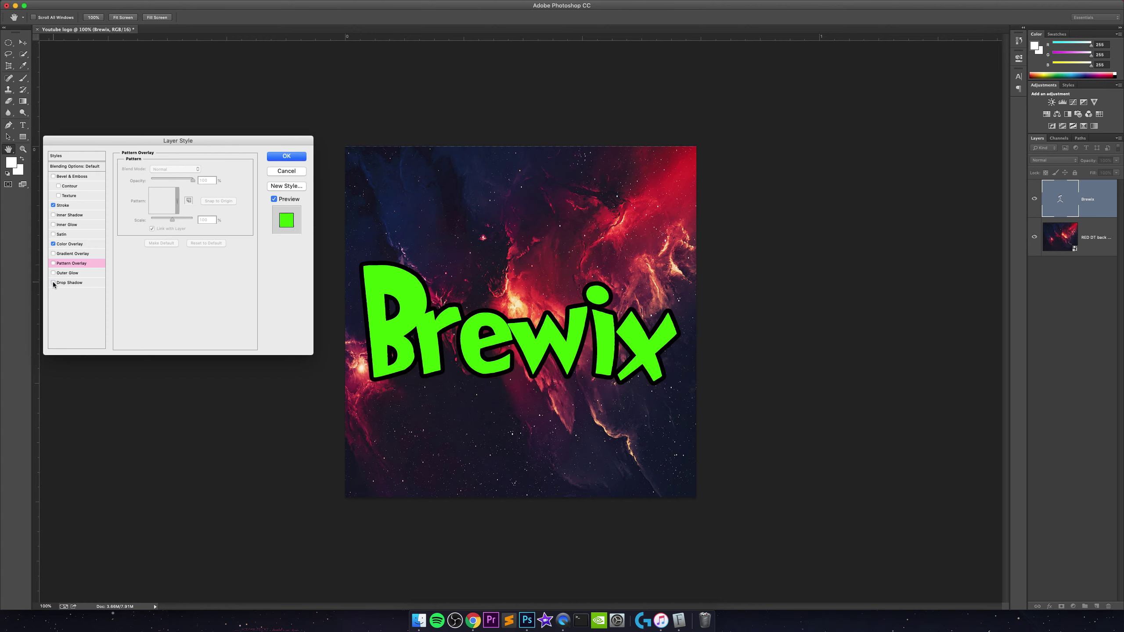
left_click(53, 283)
left_click(53, 282)
left_click(53, 282)
left_click(54, 282)
left_click(53, 282)
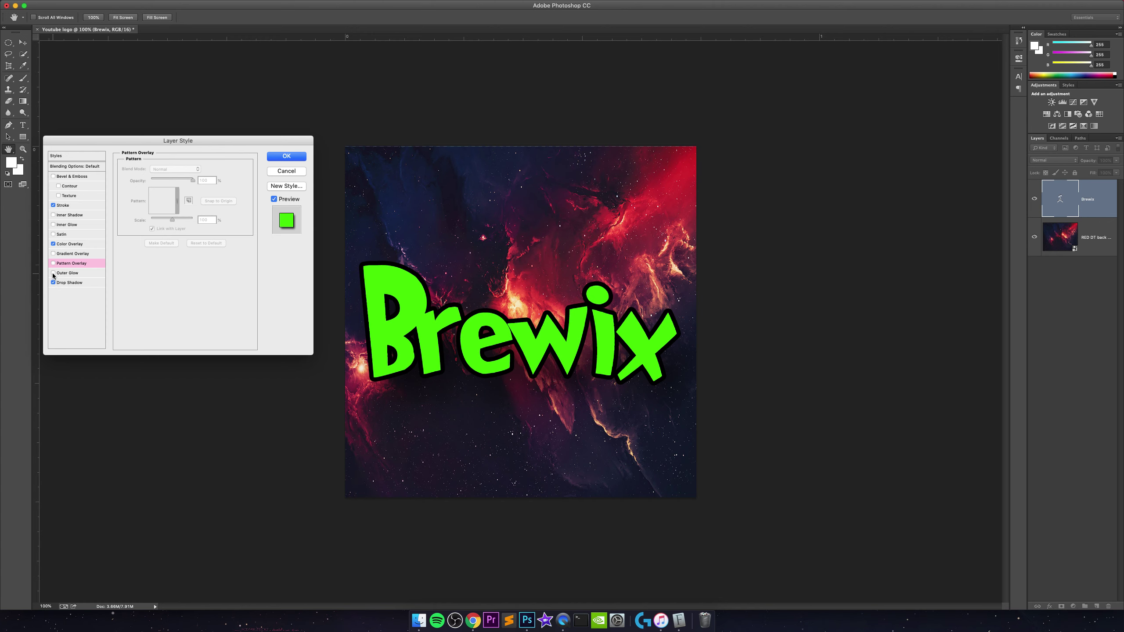
Add an Outer Glow to the "Brewix" text, and compare it with and without Drop Shadow, keeping both on
left_click(53, 273)
left_click(53, 273)
left_click(53, 272)
left_click(54, 283)
left_click(54, 283)
left_click(54, 283)
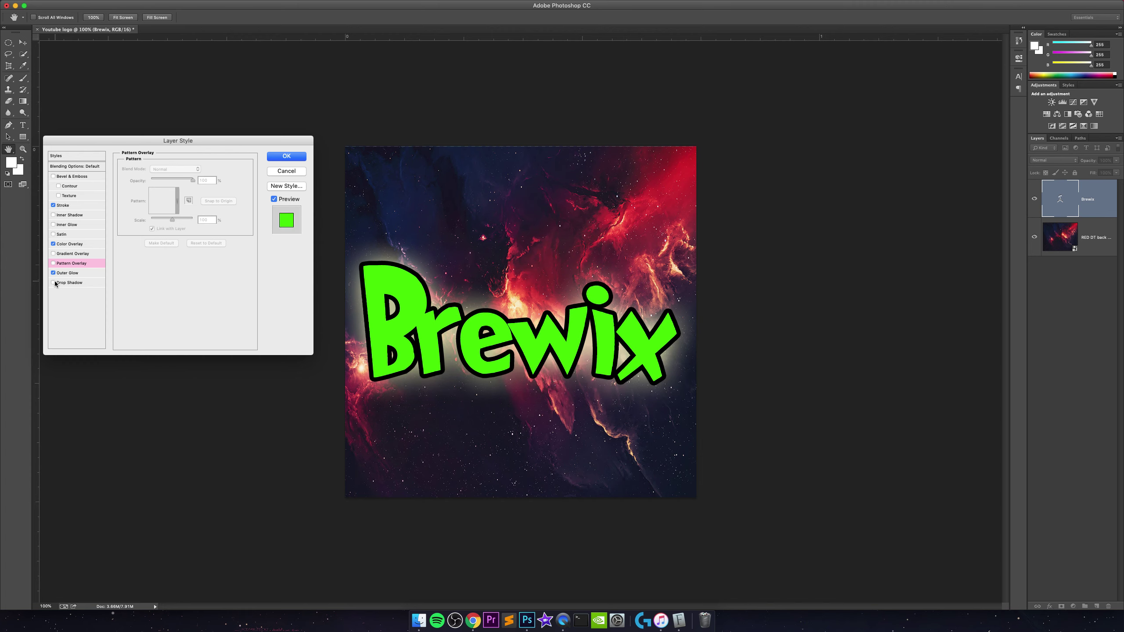
left_click(54, 283)
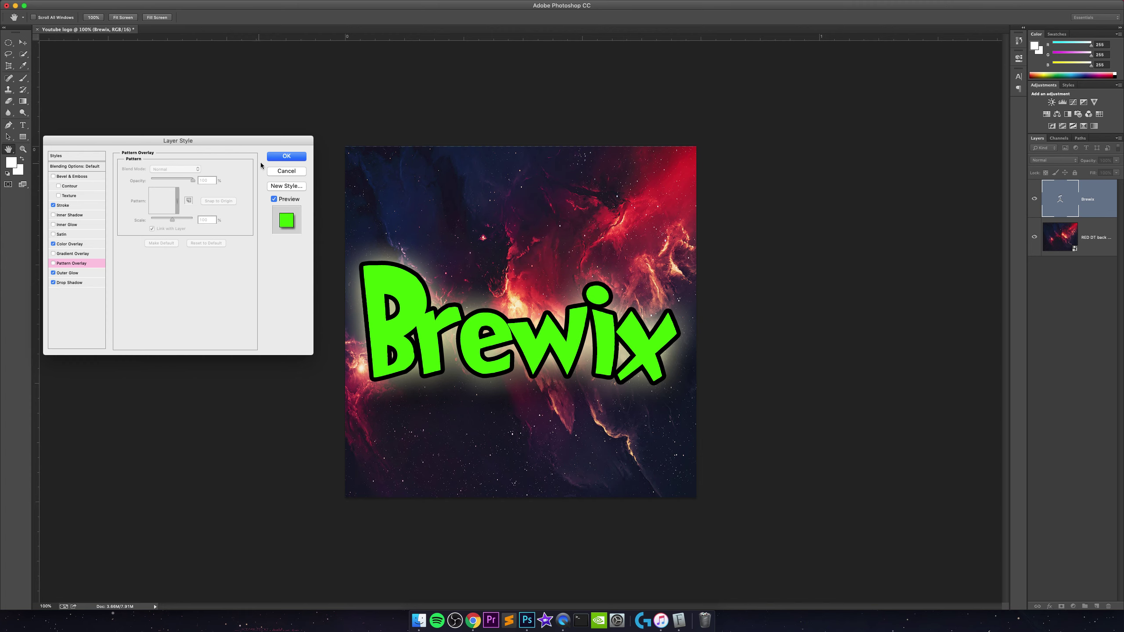
Try Bevel & Emboss with Contour at a reduced range on the text, and turn both off again
left_click(59, 186)
left_click(58, 186)
left_click(58, 186)
left_click(71, 186)
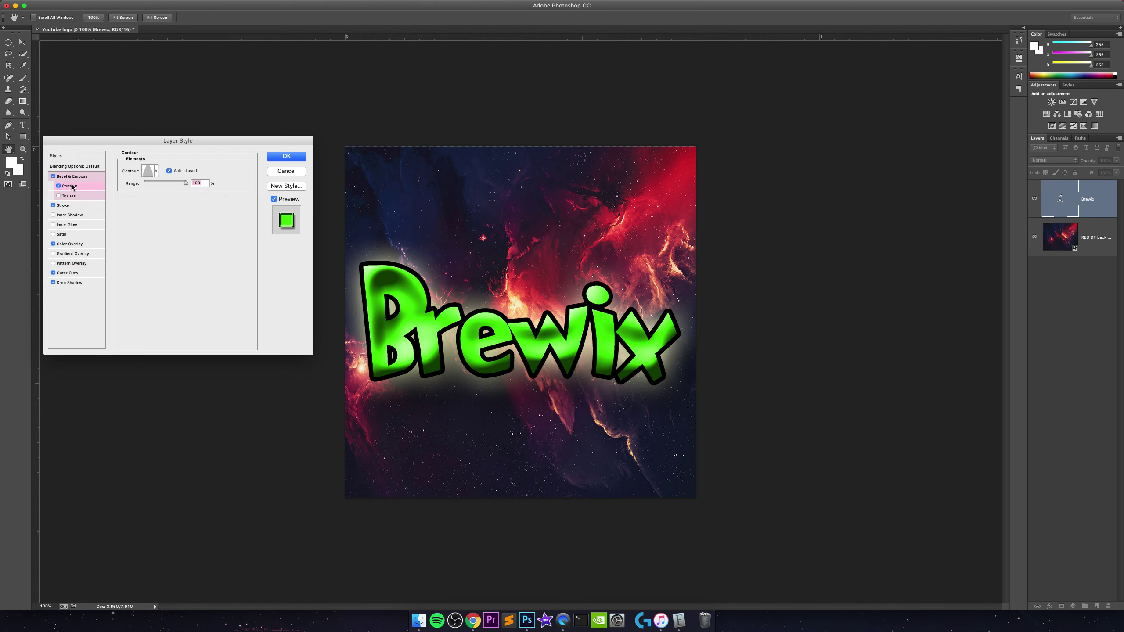
left_click_drag(148, 182, 174, 183)
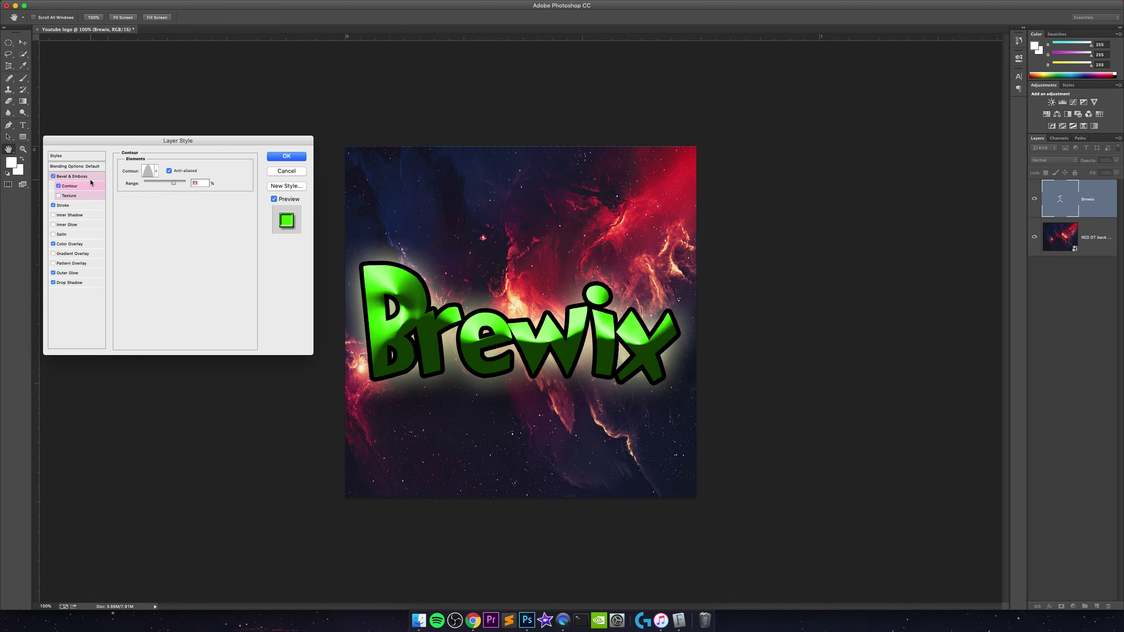
left_click(59, 186)
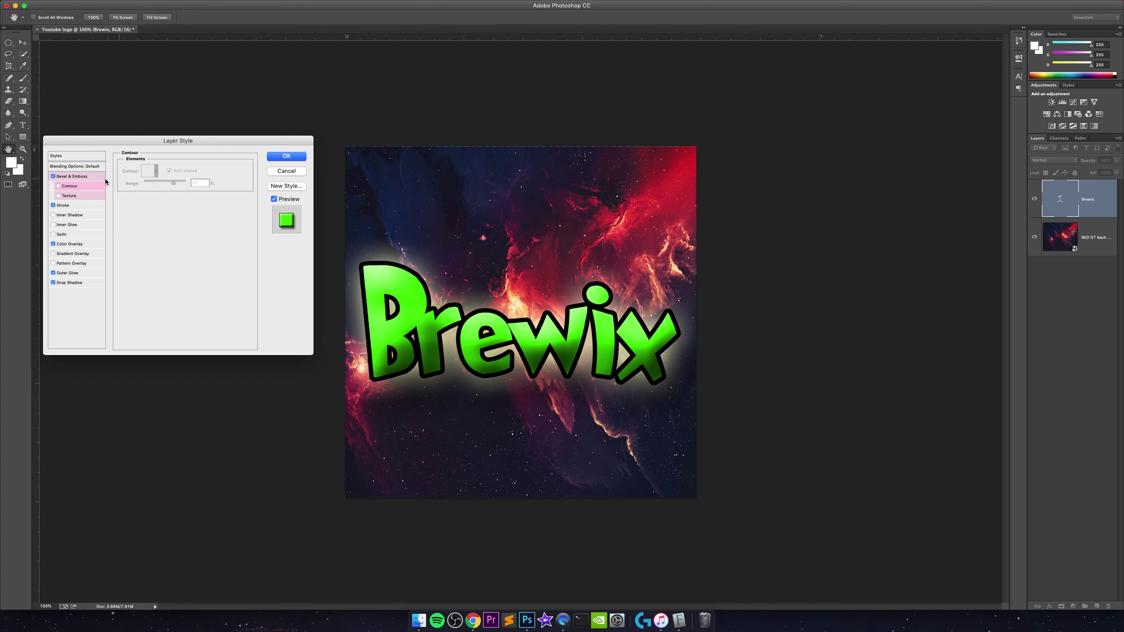
left_click(53, 177)
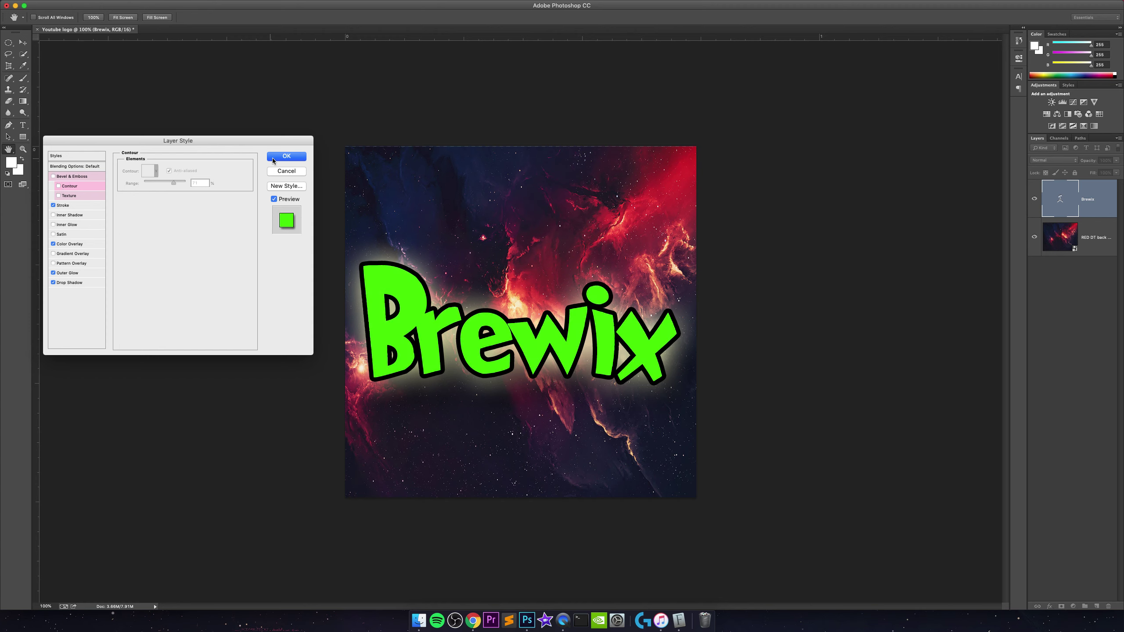
Apply the "Brewix" text's layer effects and open the layer style settings of the red galaxy background layer
left_click(280, 156)
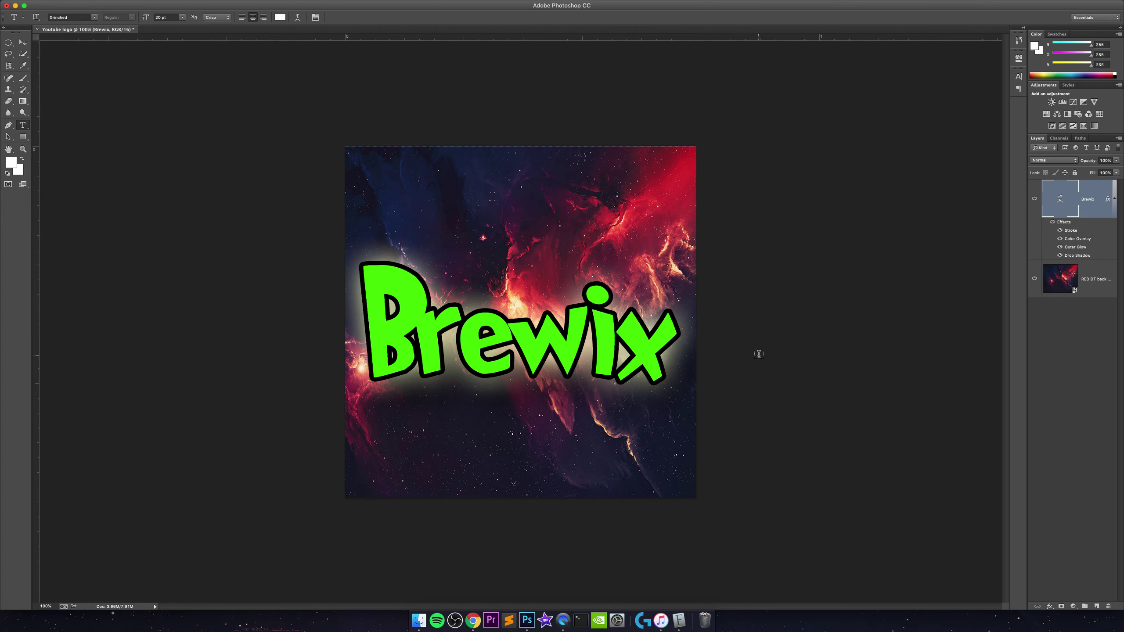
left_click(1105, 290)
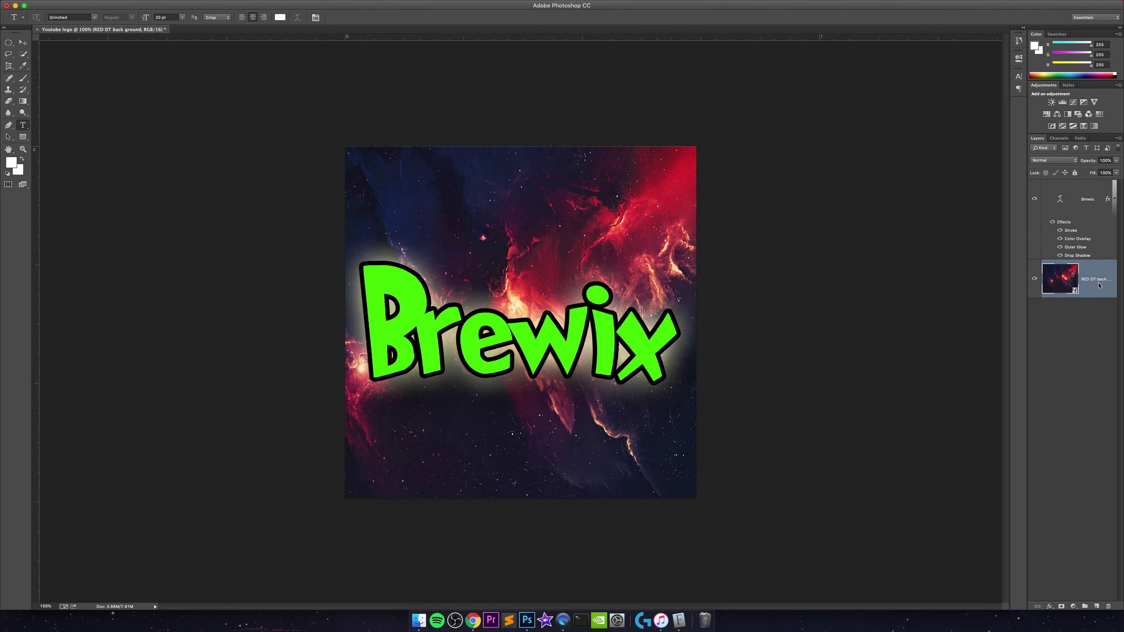
right_click(1100, 288)
left_click(1094, 289)
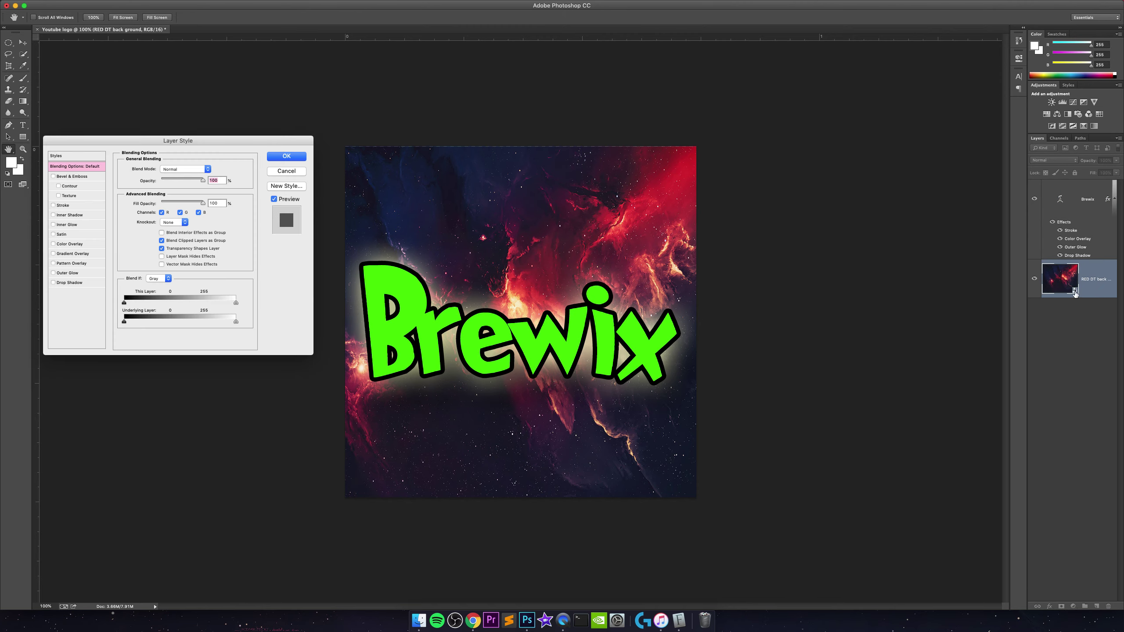
left_click(53, 177)
left_click(53, 177)
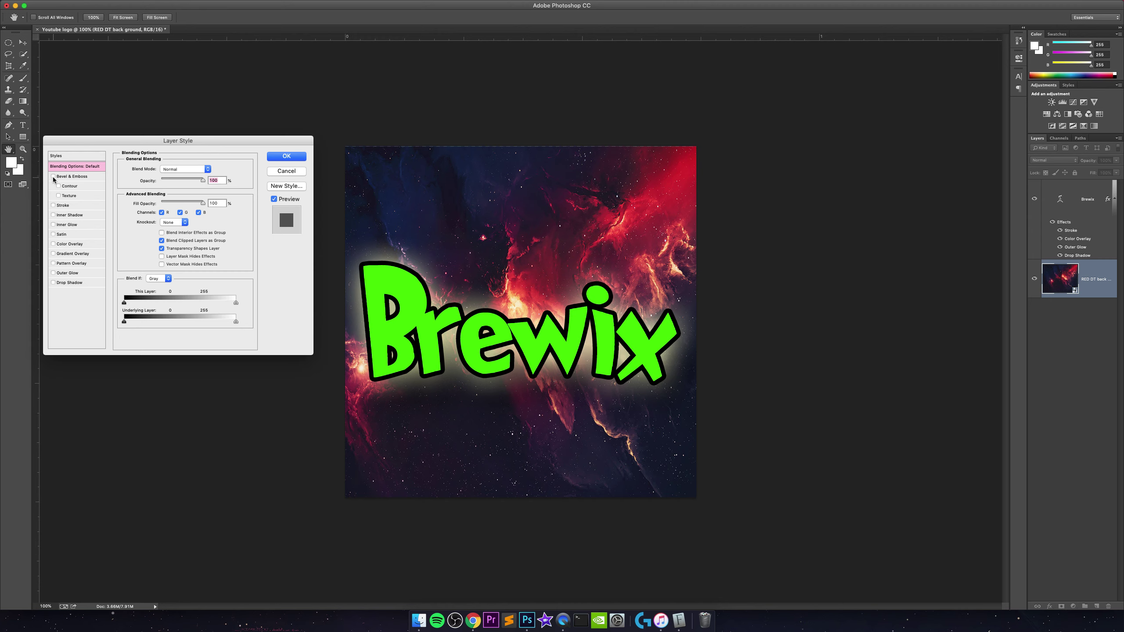
Add a Color Overlay to the galaxy background layer and lower its opacity to 10%
left_click(54, 244)
left_click(53, 244)
left_click(54, 244)
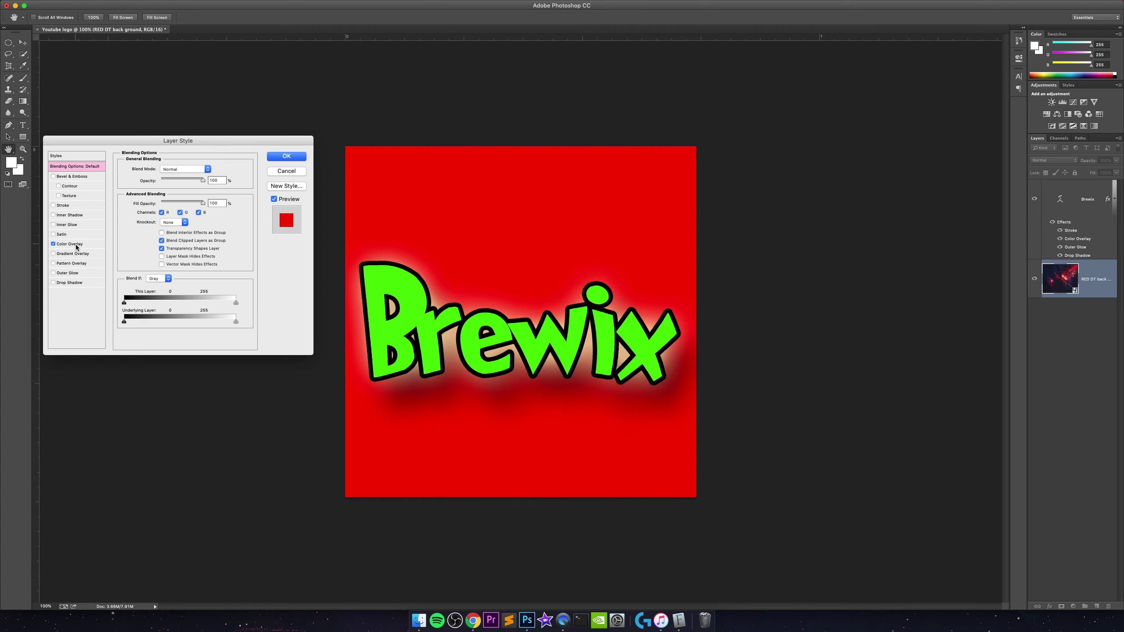
left_click(76, 245)
left_click_drag(166, 179, 156, 182)
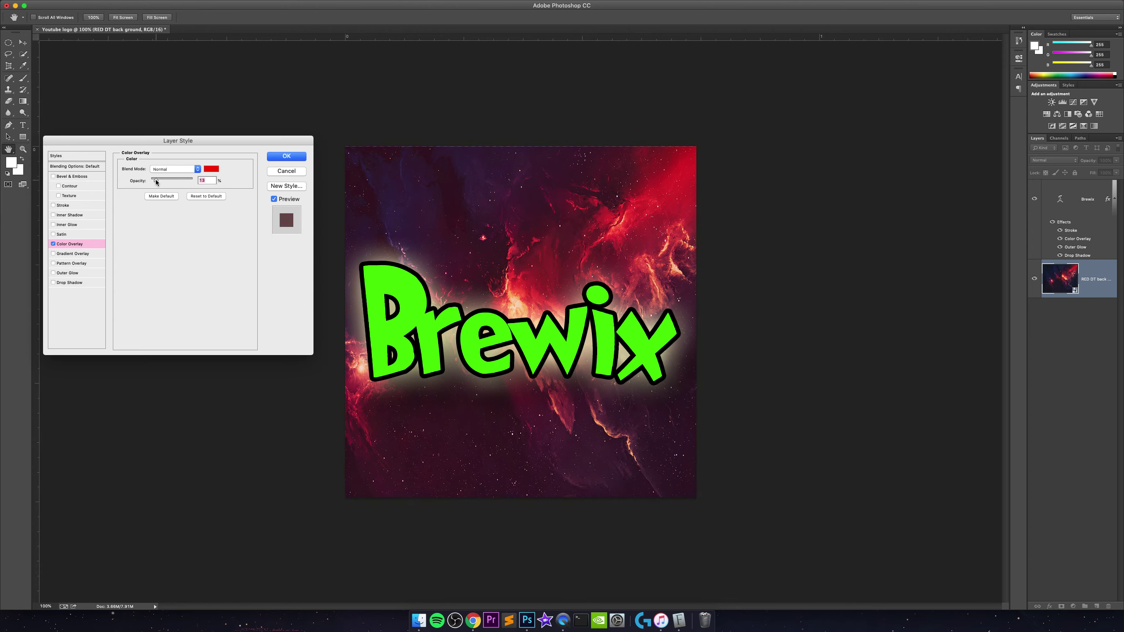
left_click(209, 181)
Try a purple and a bright cyan as the background's overlay color
left_click(212, 169)
mouse_move(271, 142)
left_mouse_down()
mouse_move(270, 128)
mouse_move(258, 156)
left_mouse_up()
left_click(258, 117)
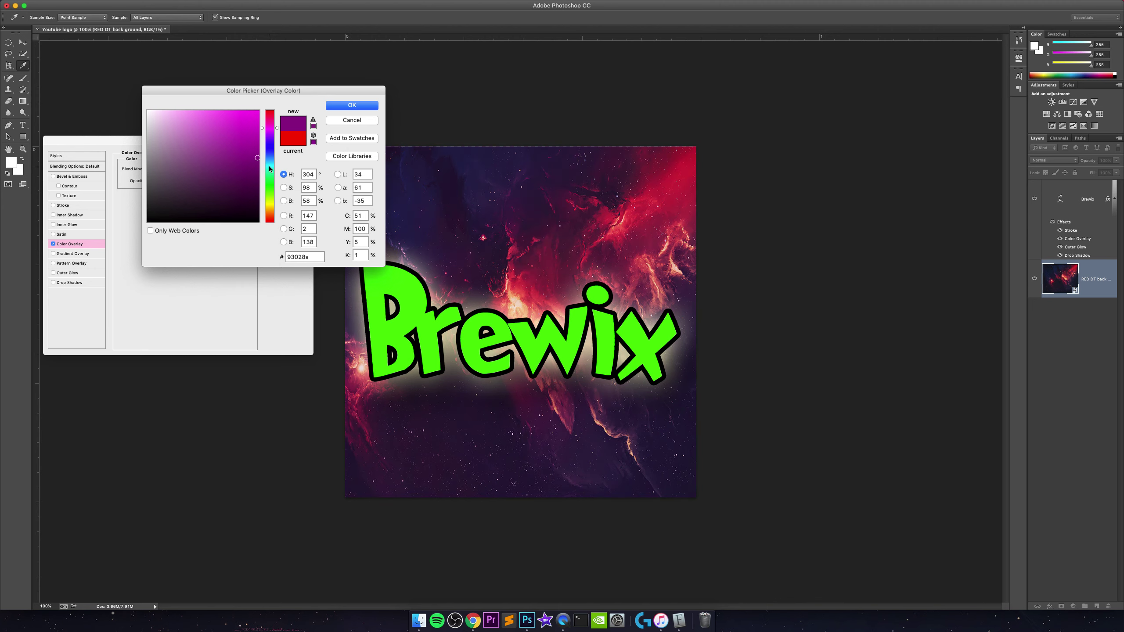
left_click(269, 164)
left_click(258, 112)
left_click(257, 111)
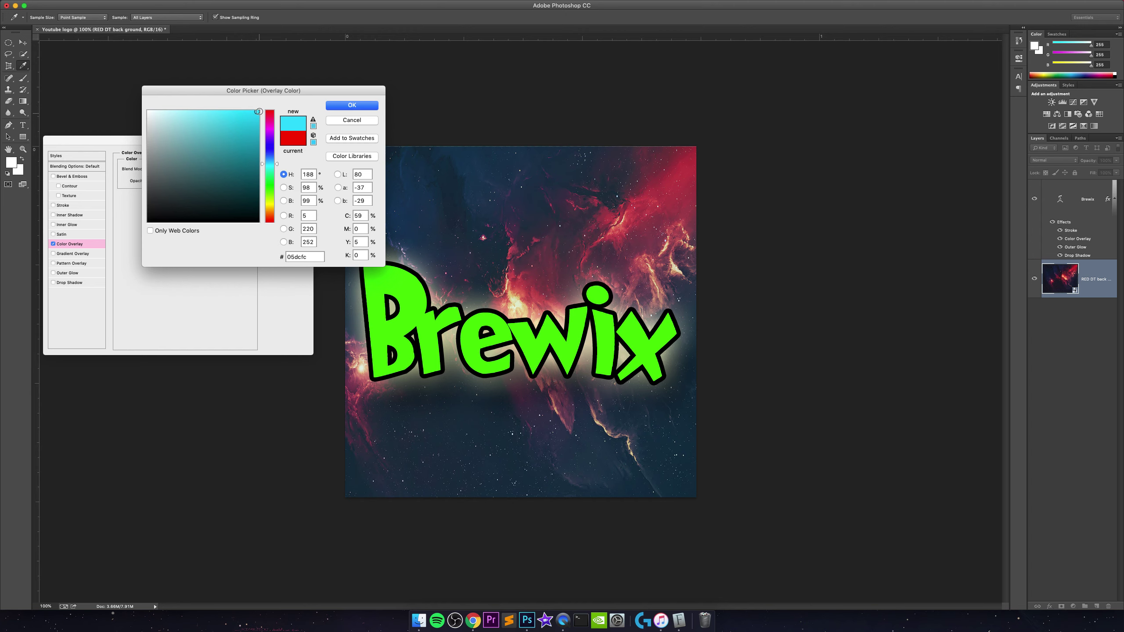
Try green, golden yellow, orange and dark blue shades as the background's overlay color
double_click(302, 256)
left_click(271, 182)
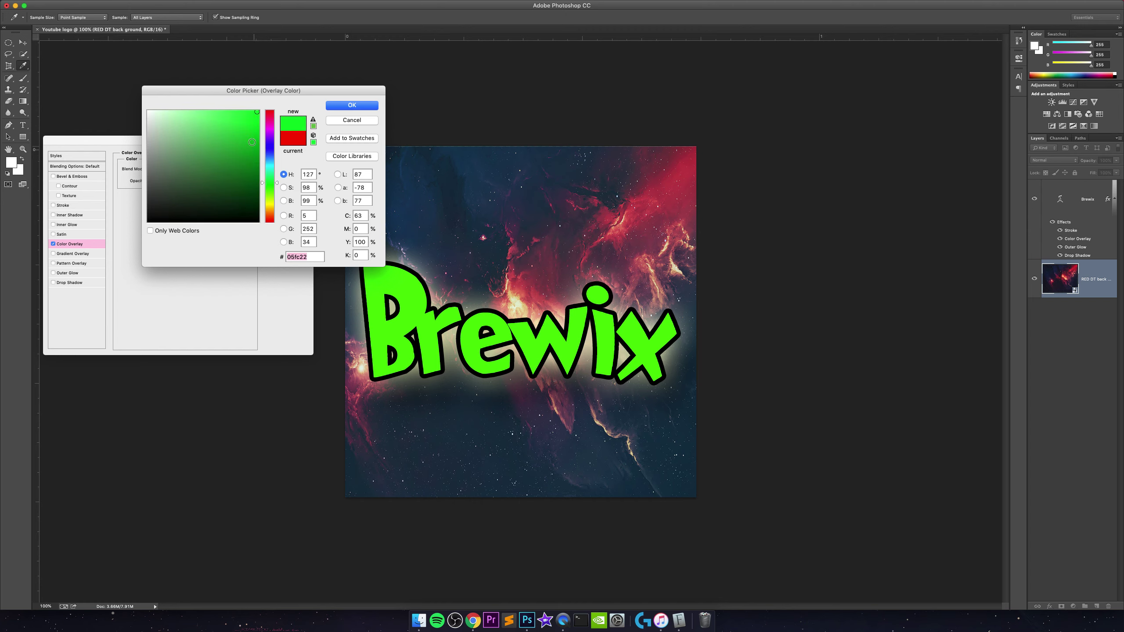
left_click_drag(257, 112, 256, 122)
left_click(274, 210)
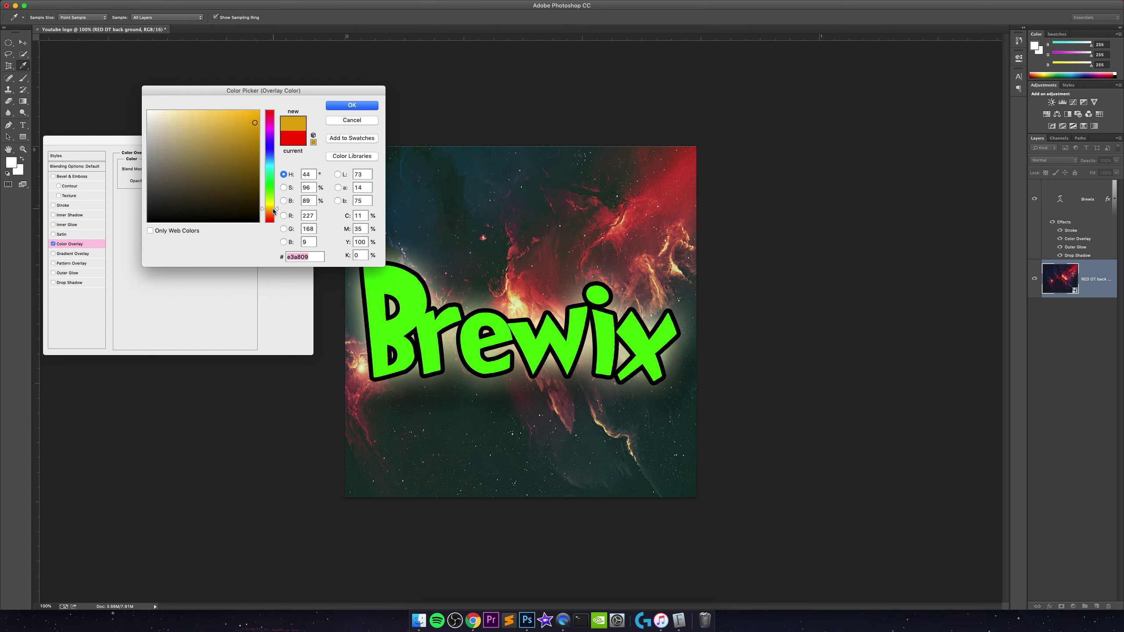
left_click_drag(246, 120, 256, 114)
left_click(274, 217)
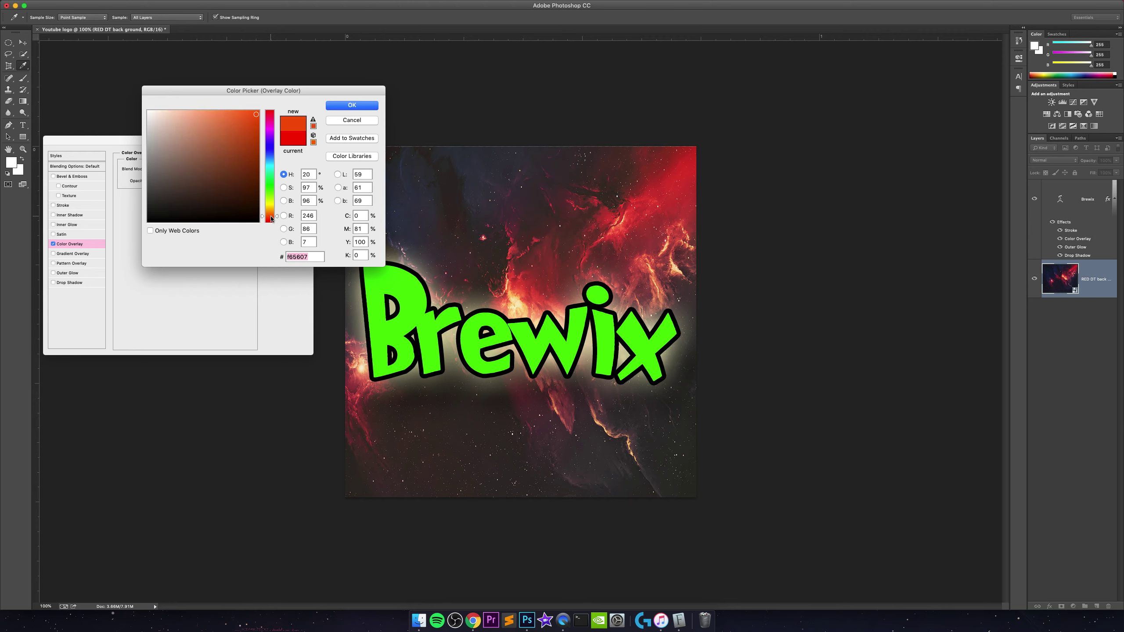
mouse_move(273, 128)
left_mouse_down()
mouse_move(270, 112)
mouse_move(254, 117)
mouse_move(252, 142)
left_mouse_up()
left_click(270, 123)
left_click(269, 148)
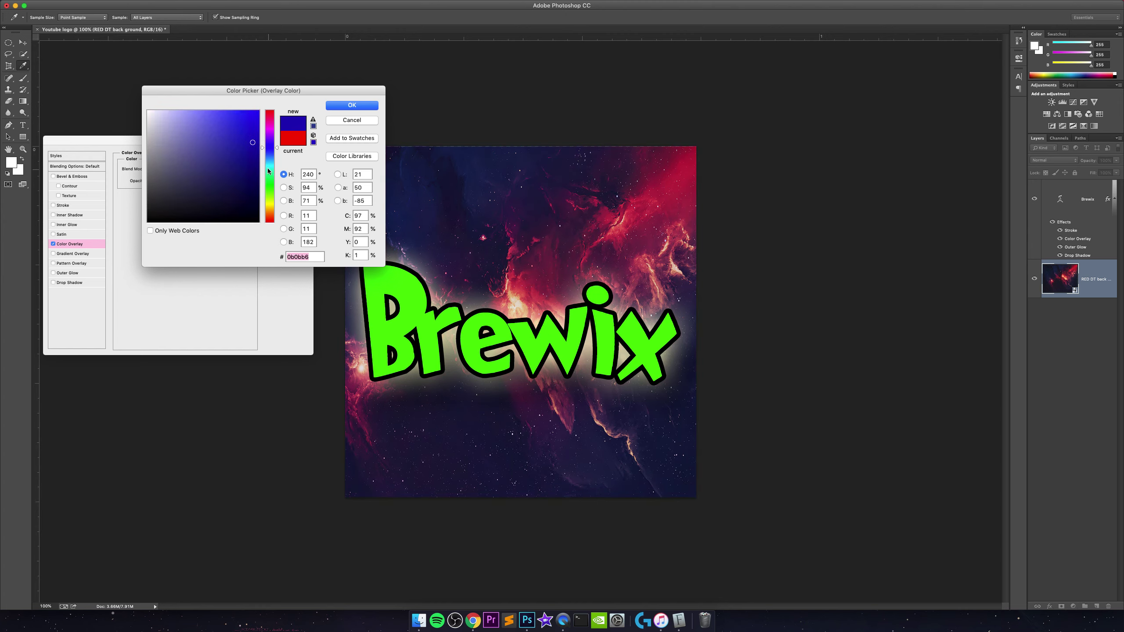
Set the background's overlay color to turquoise 00fee3 and apply the layer style
left_click(270, 166)
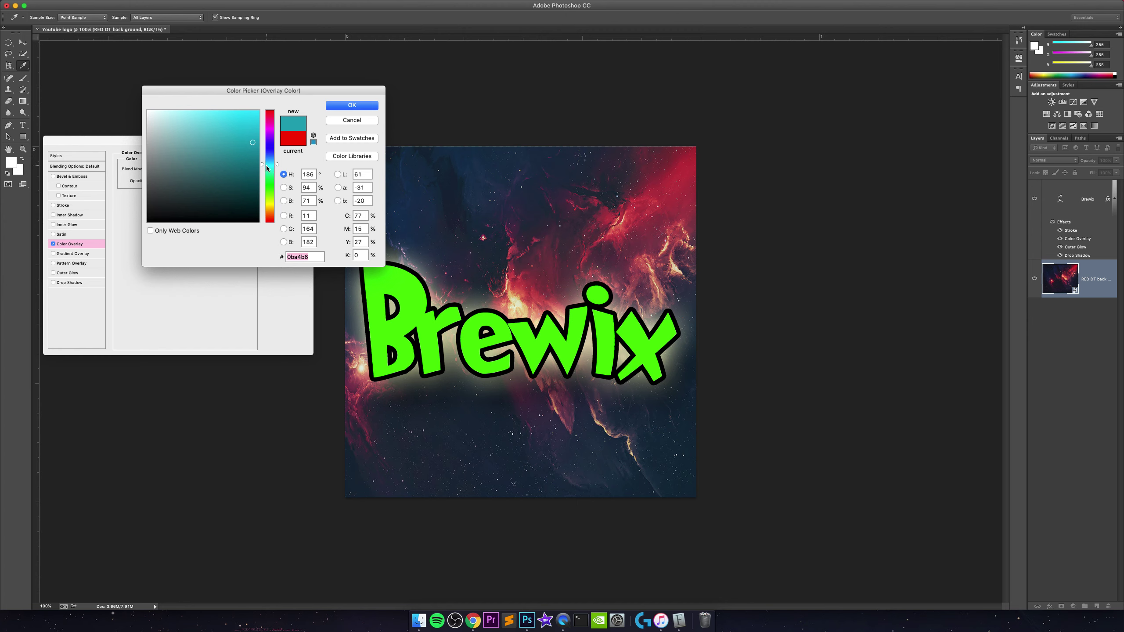
left_click(267, 168)
left_click_drag(258, 120, 260, 111)
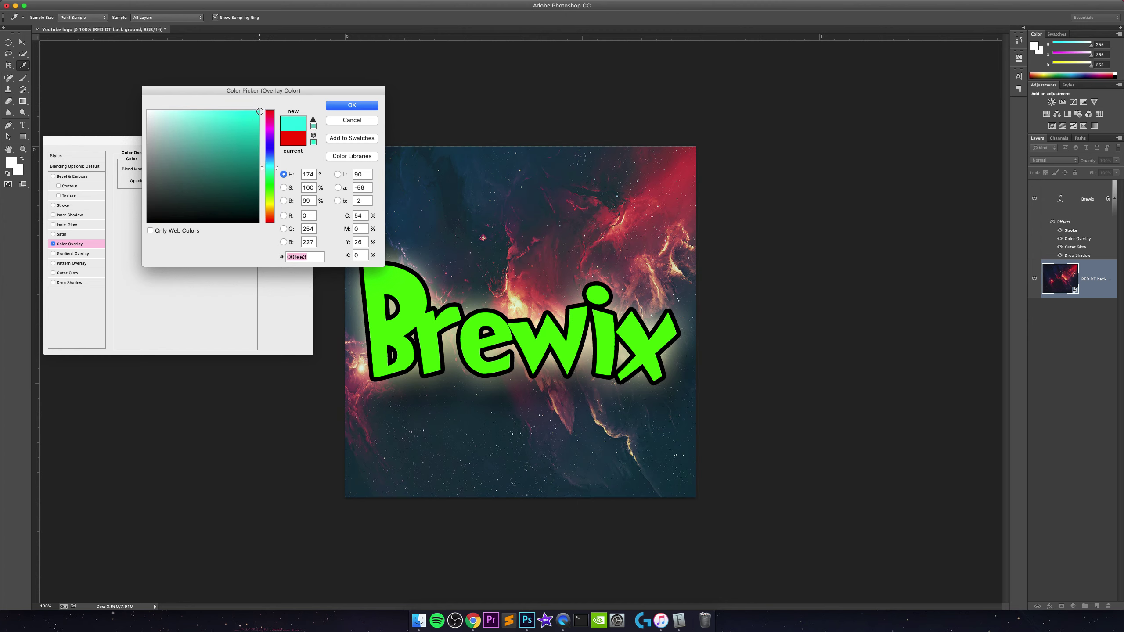
left_click(358, 104)
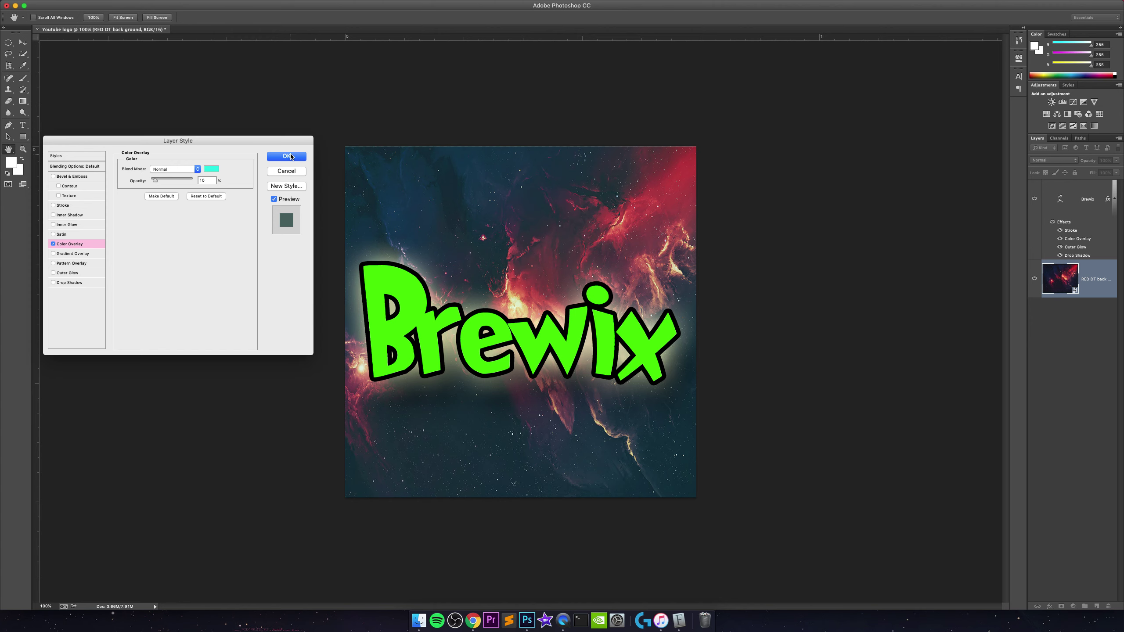
left_click(292, 157)
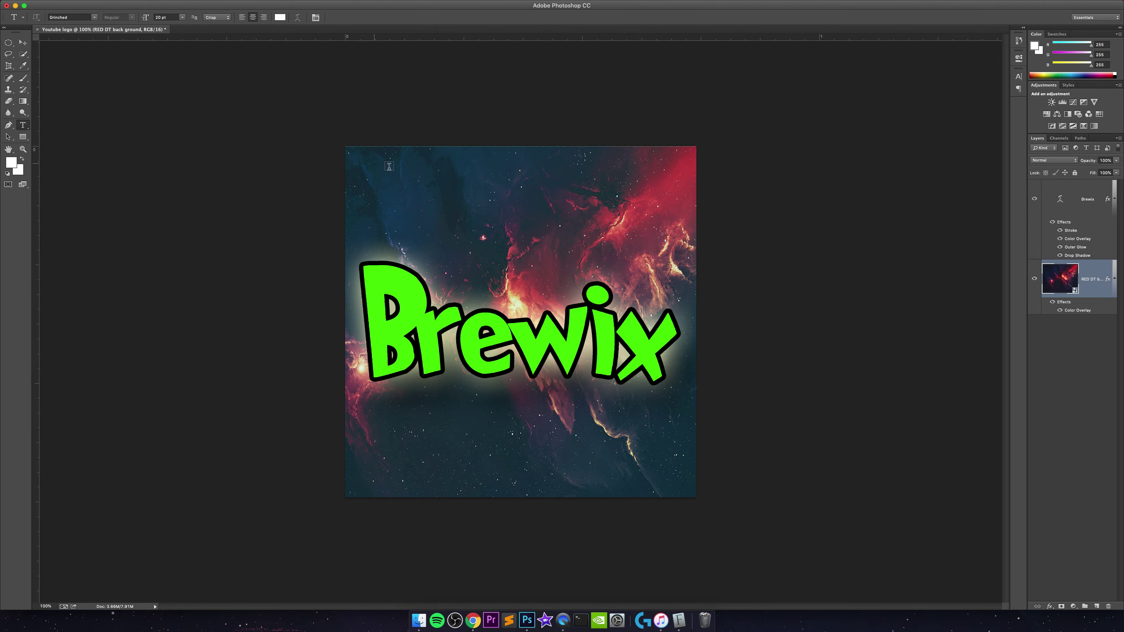
Move the "Brewix" text slightly upward on the canvas and commit the text edit
left_click(555, 273)
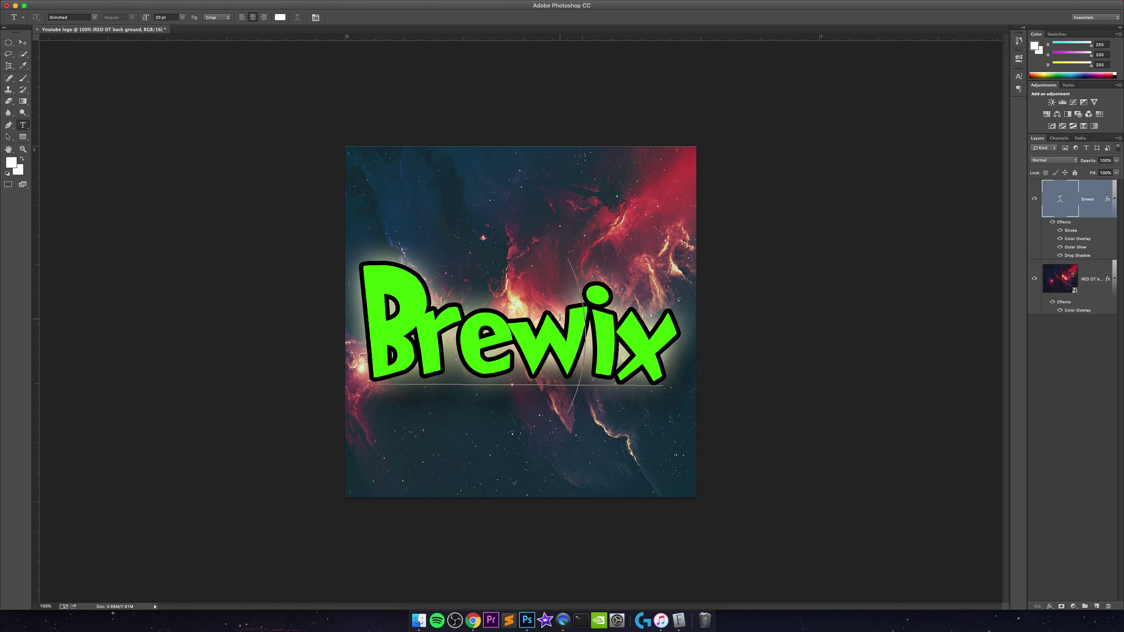
left_click_drag(522, 240, 521, 231)
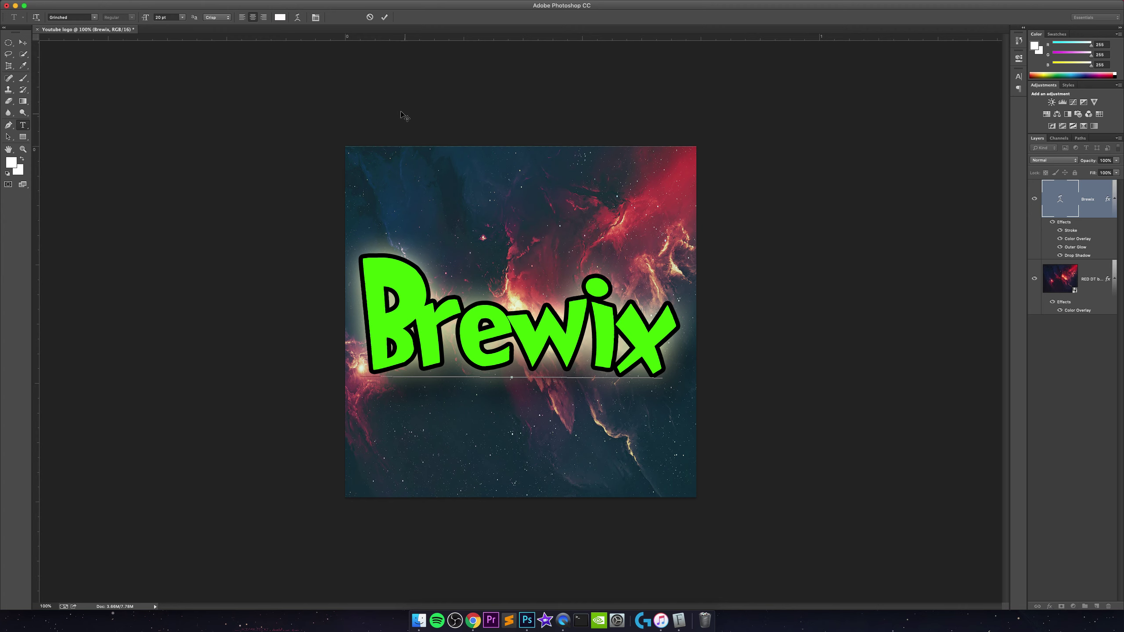
left_click(384, 16)
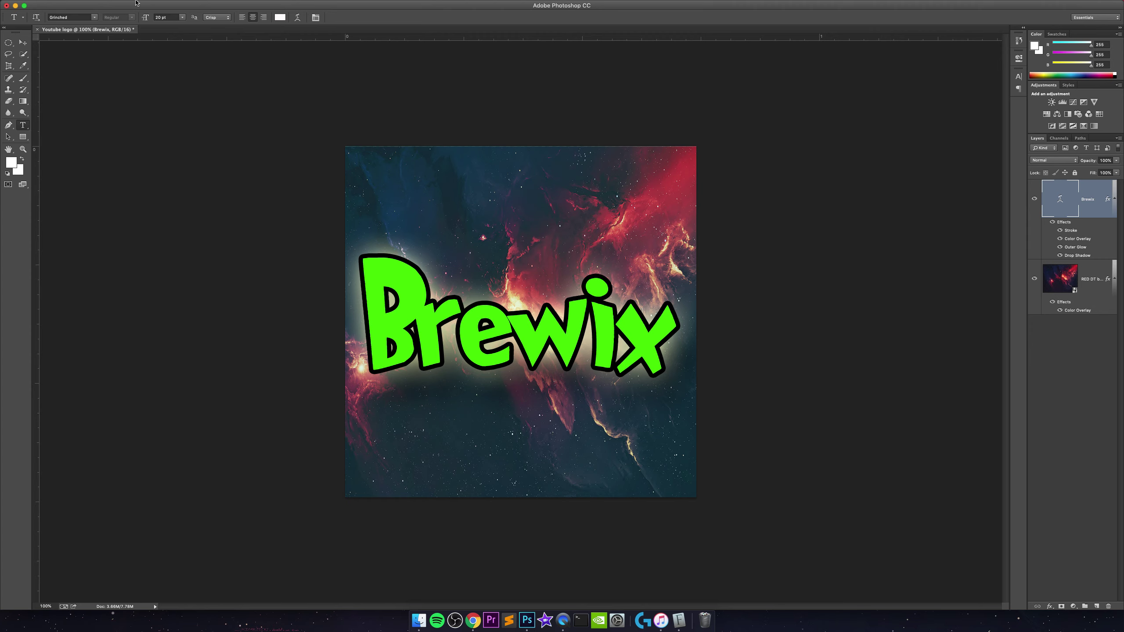
Start saving the logo under a new file on the Desktop, with PNG as the format
left_click(76, 4)
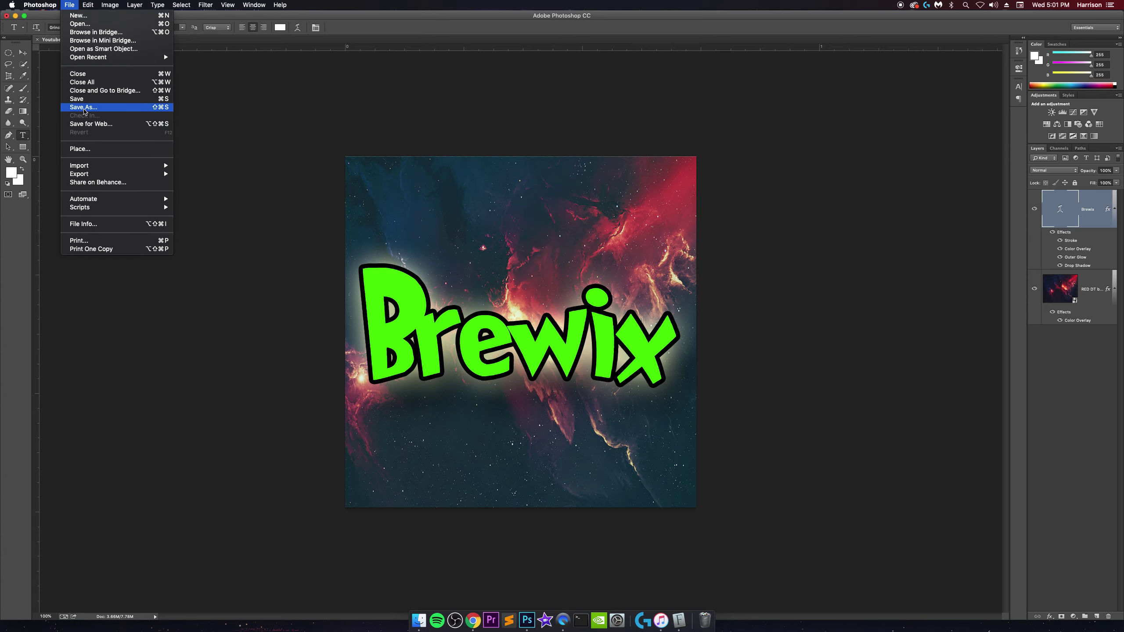
left_click(84, 107)
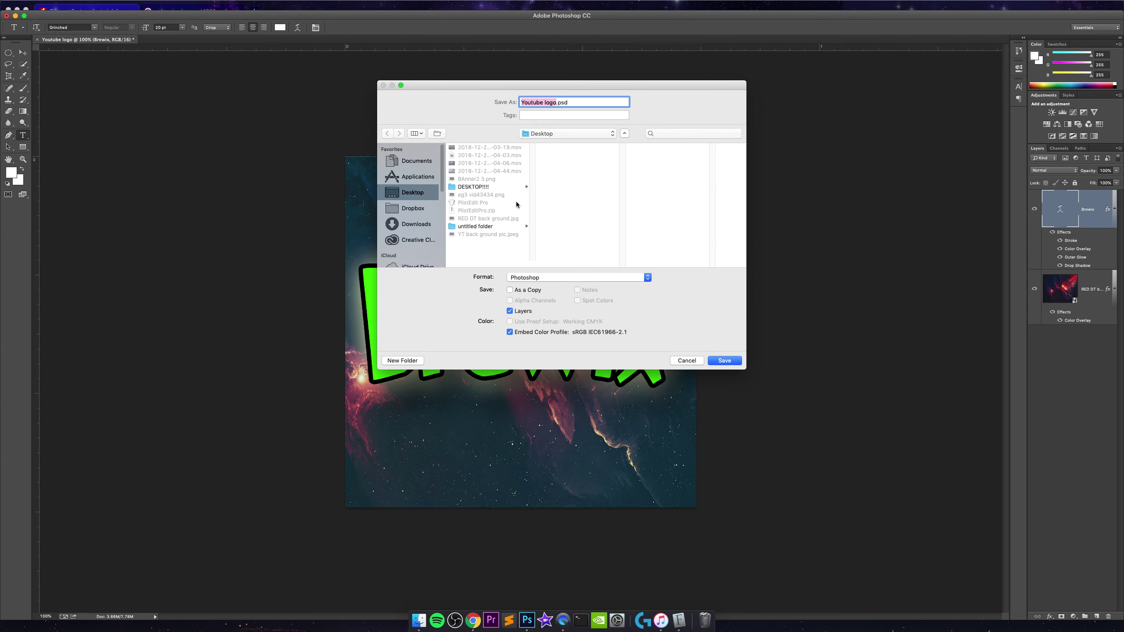
left_click(554, 277)
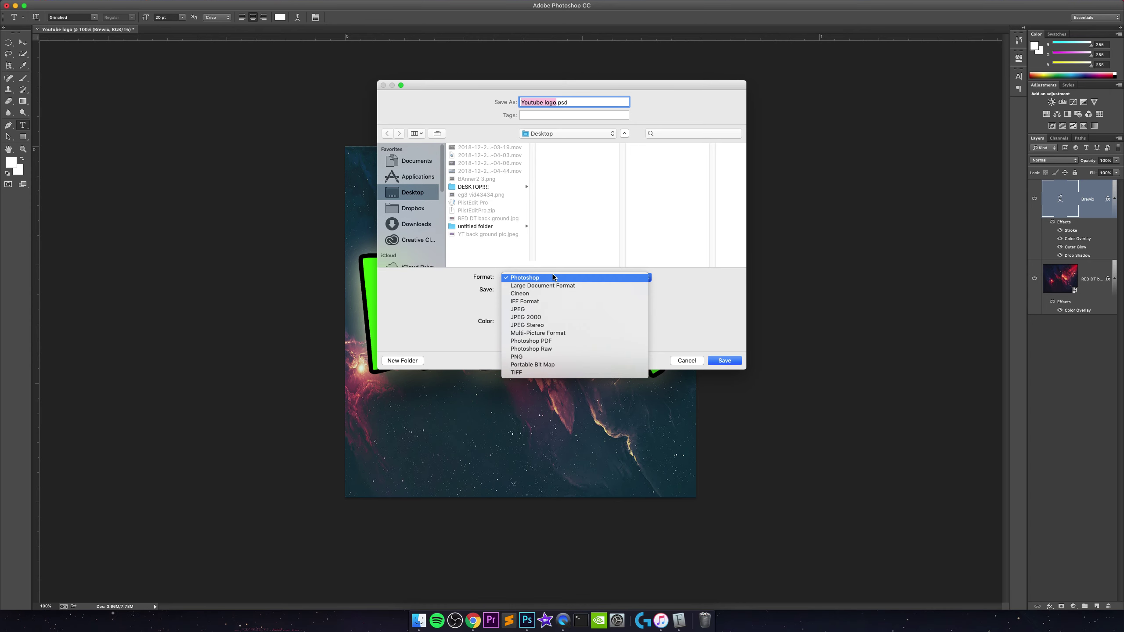
left_click(553, 277)
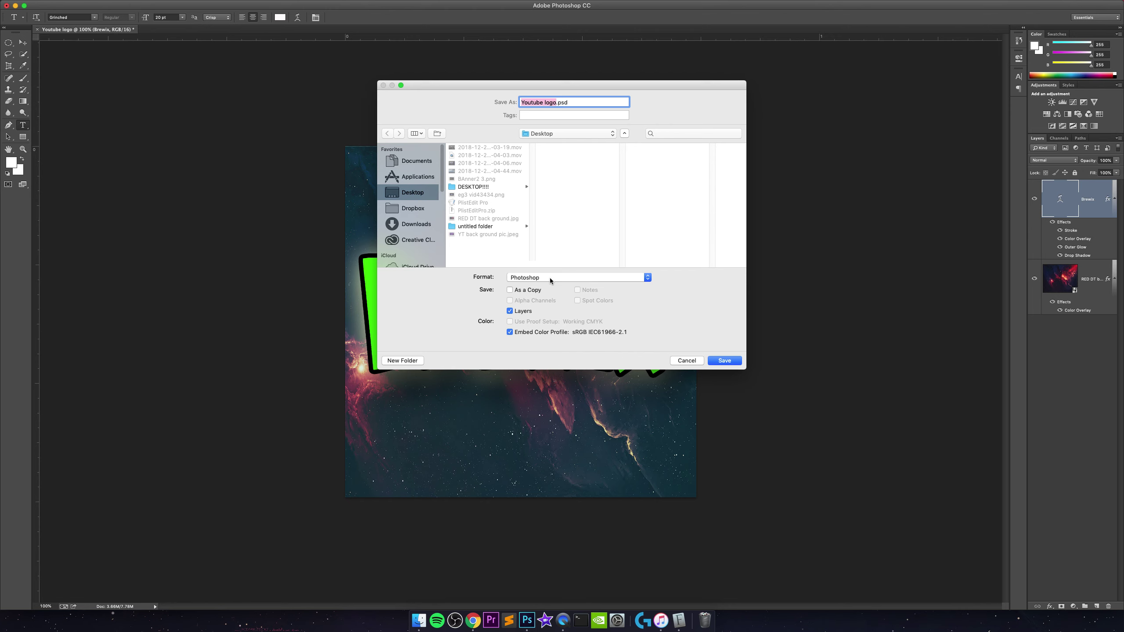
left_click(550, 278)
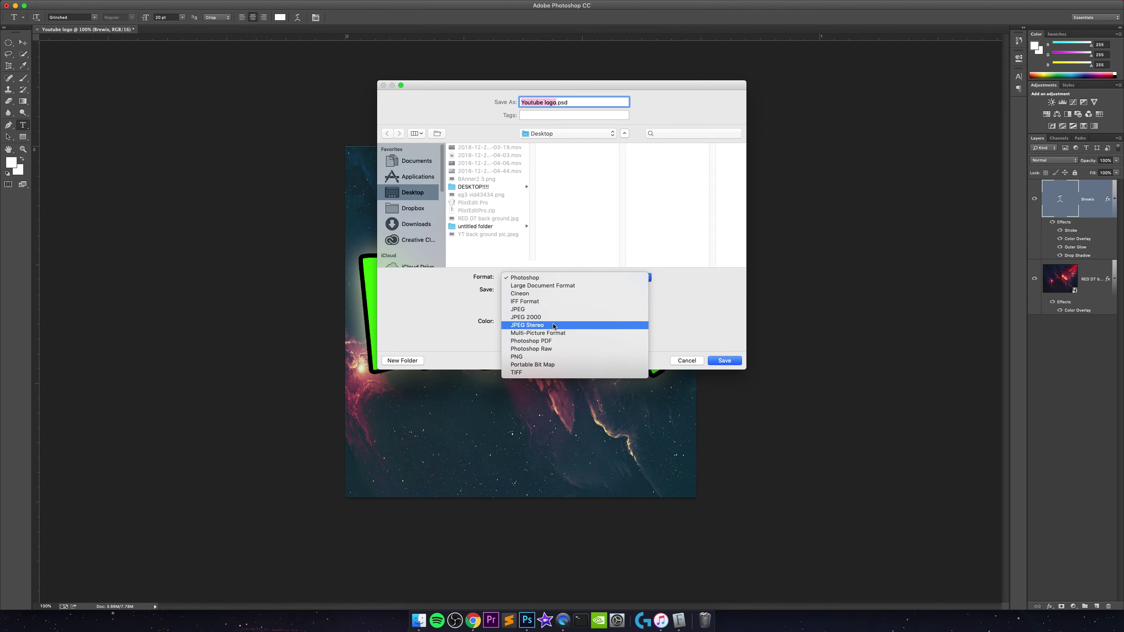
left_click(548, 358)
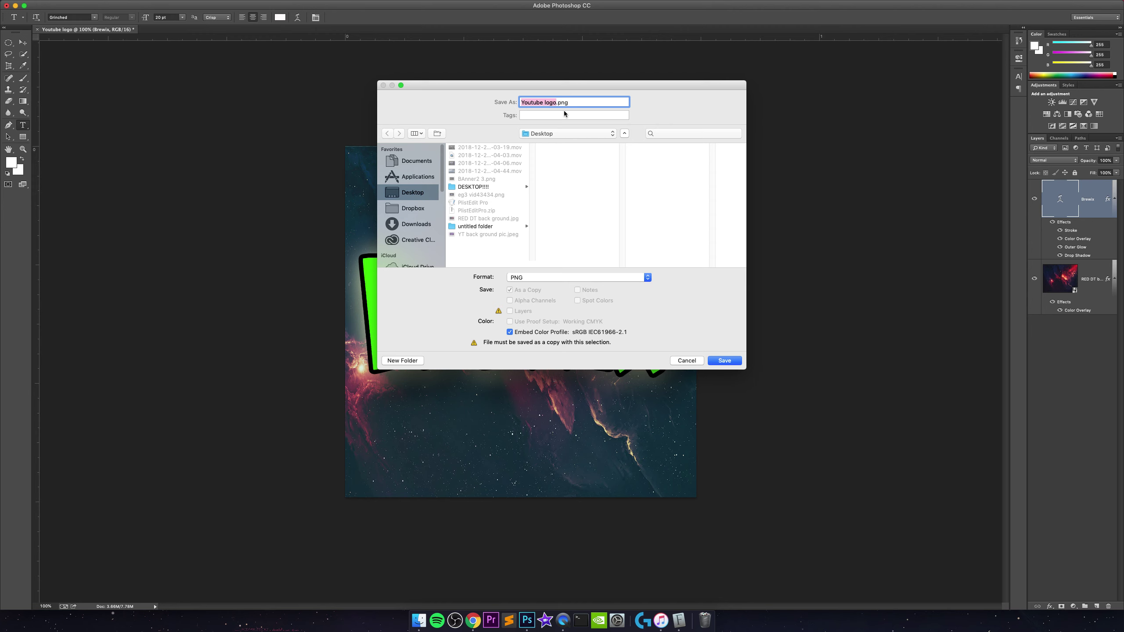
Name the PNG "Youtube logo tur" and save it with Smallest / Slow compression and no interlacing
key("Right")
key("BackSpace")
key("BackSpace")
key("BackSpace")
type("ogo tut")
left_click(726, 361)
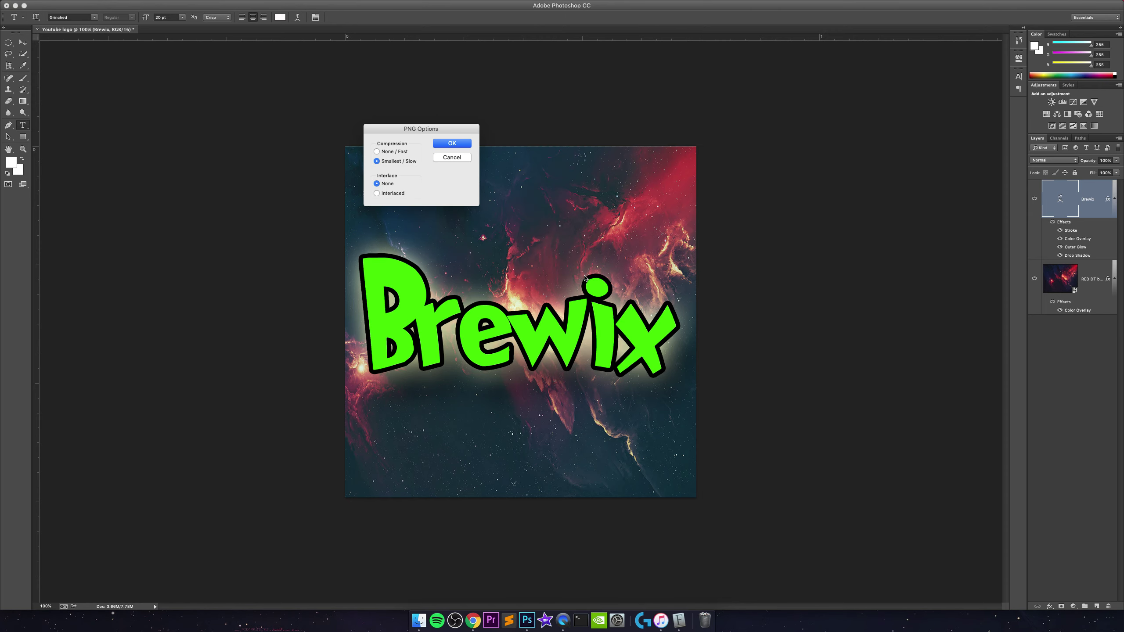
left_click_drag(400, 133, 396, 136)
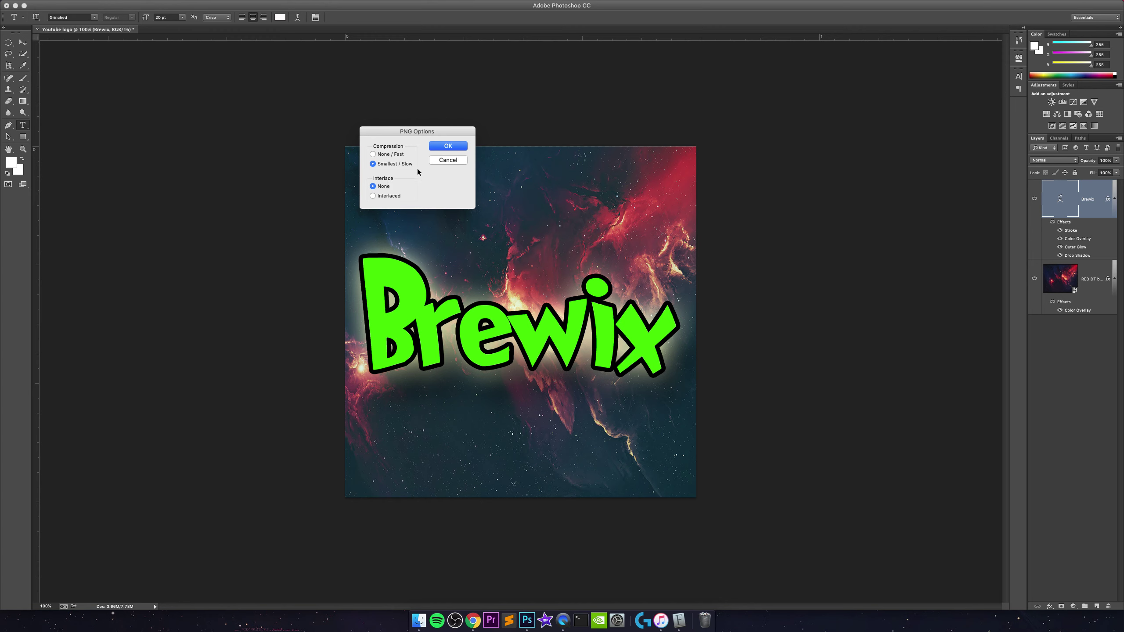
left_click(458, 147)
left_click(460, 149)
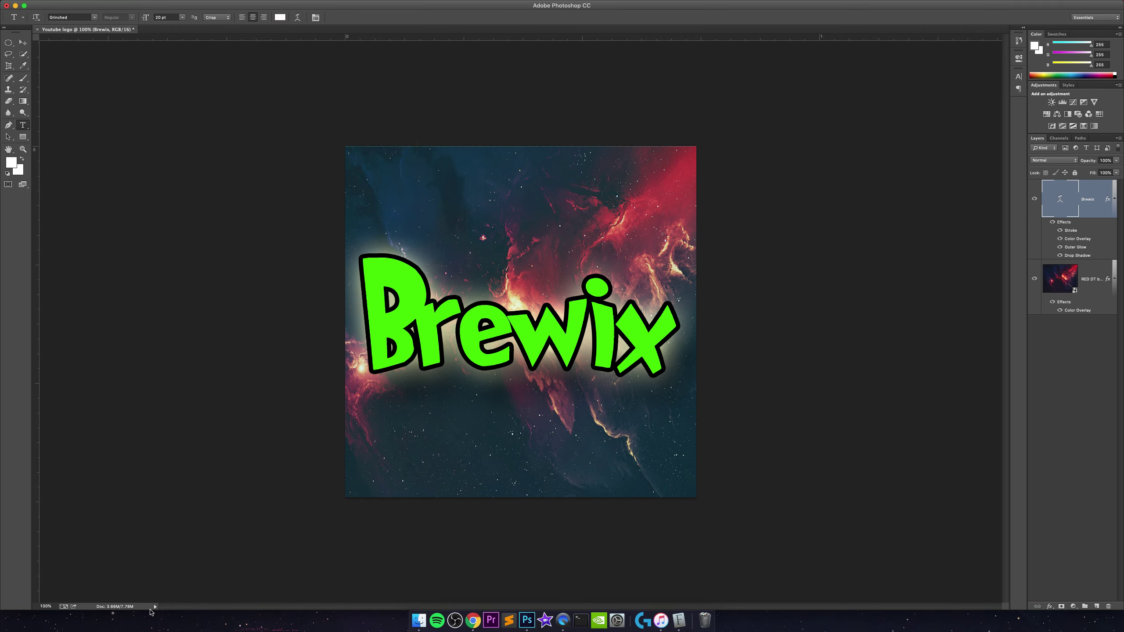
Minimize the Photoshop, font manager and "grinched" folder windows to clear the desktop
left_click(15, 6)
left_click(17, 10)
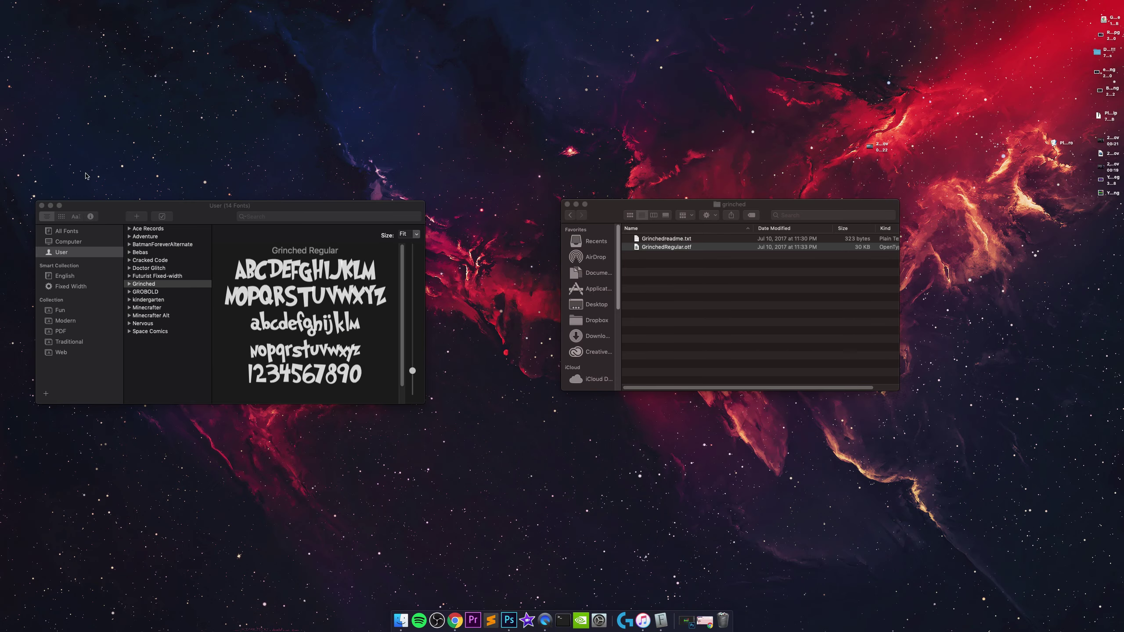
left_click(50, 206)
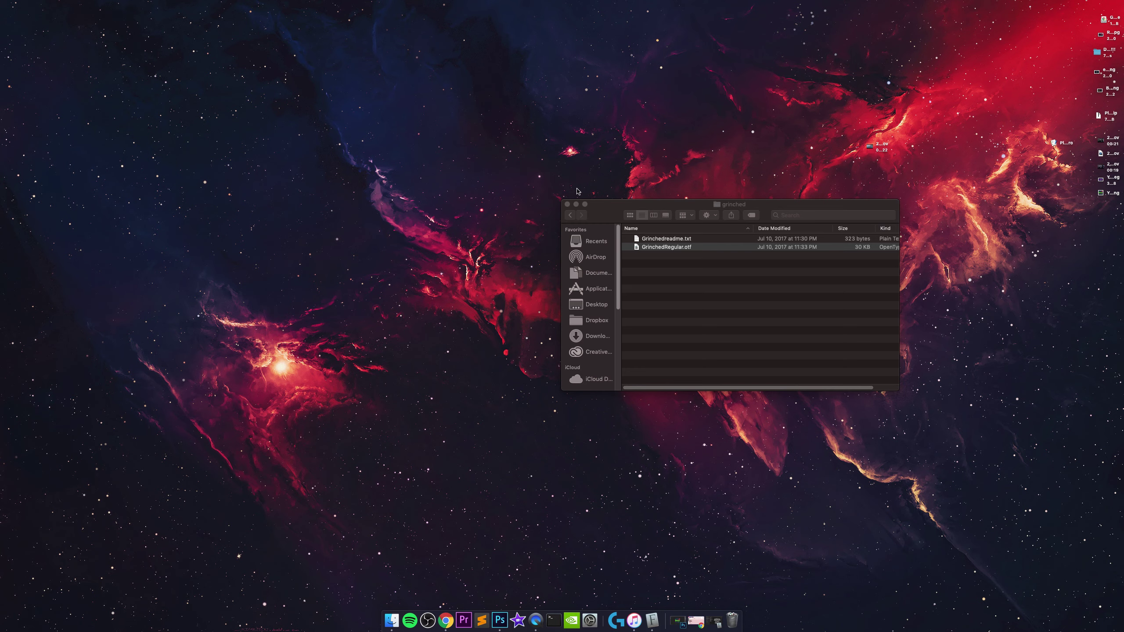
left_click(575, 204)
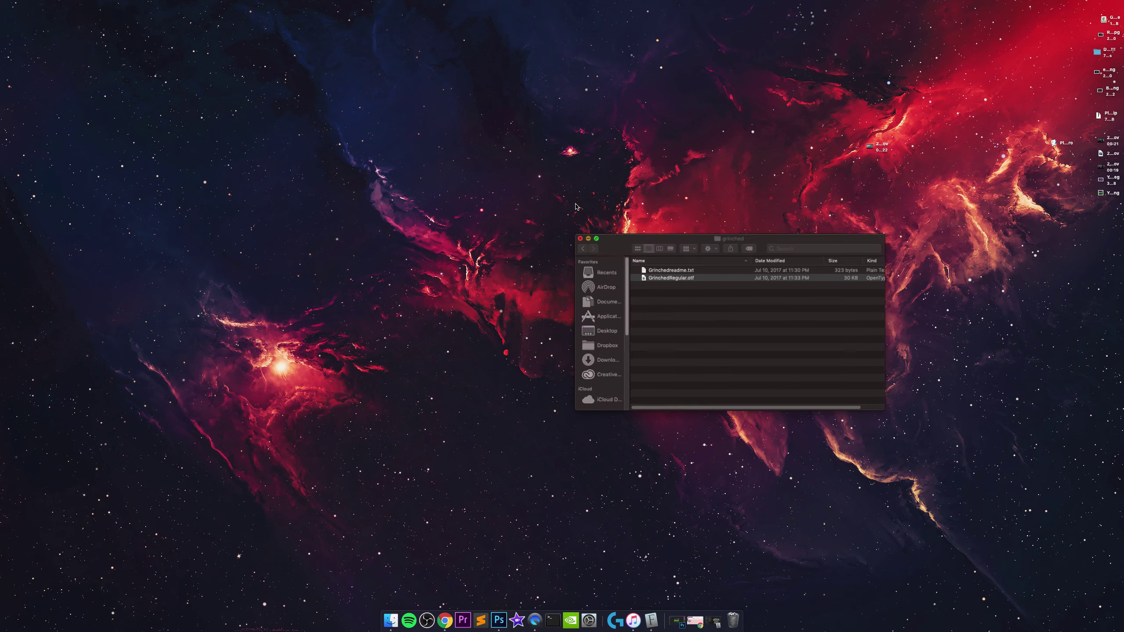
Open the exported "Youtube logo tur.png" from the desktop and move its preview window to the middle of the screen
left_click(1110, 193)
left_click_drag(1109, 193, 1025, 190)
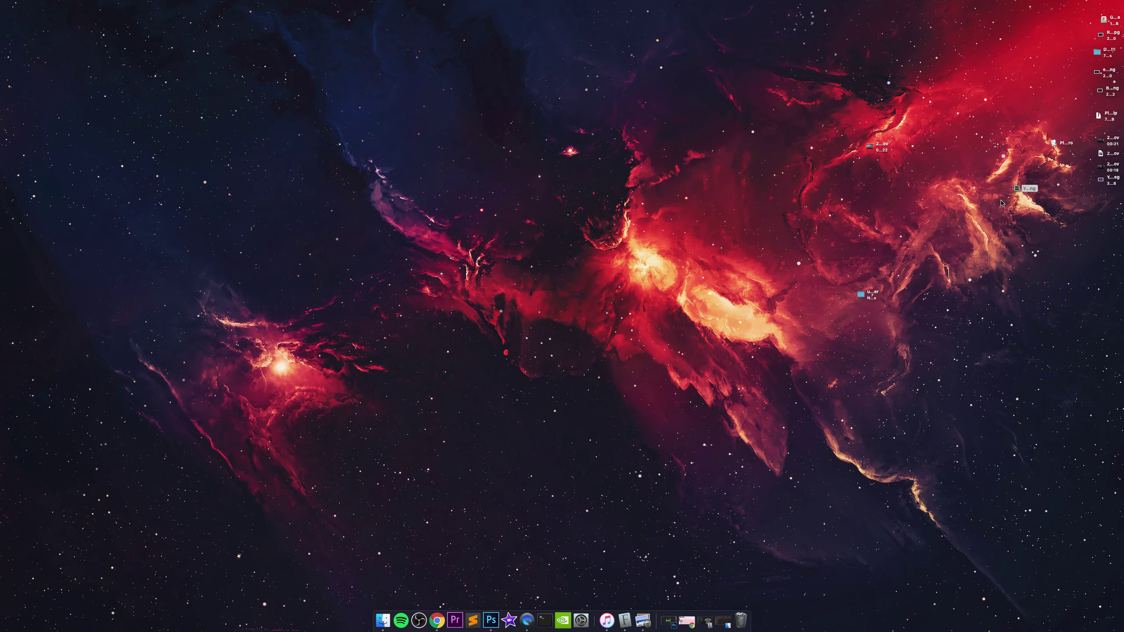
double_click(1015, 189)
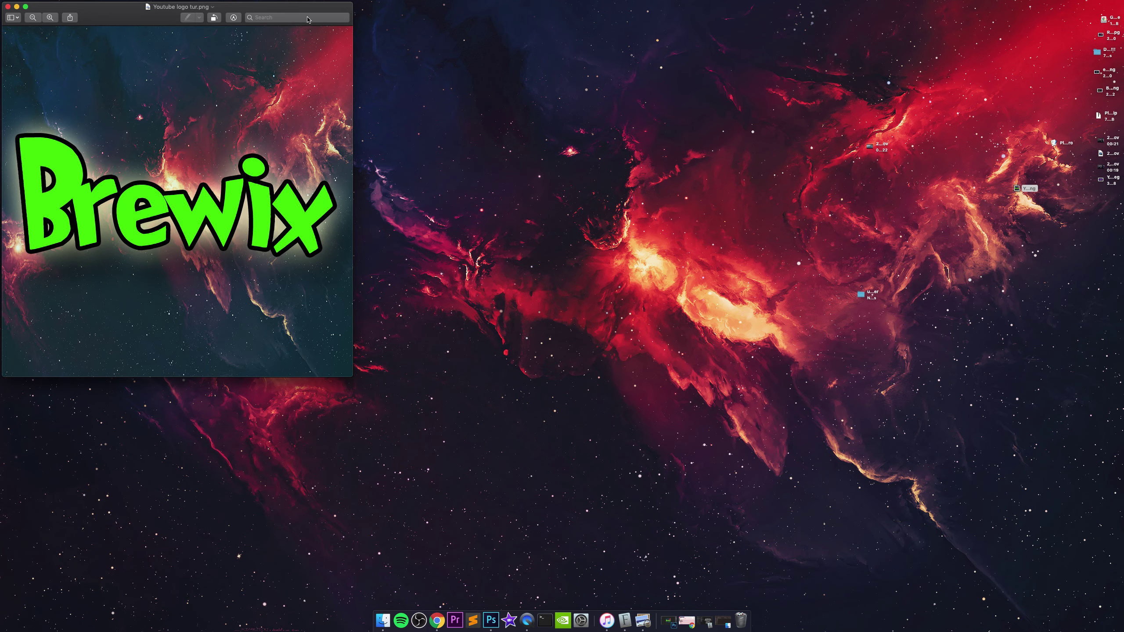
left_click_drag(340, 9, 671, 75)
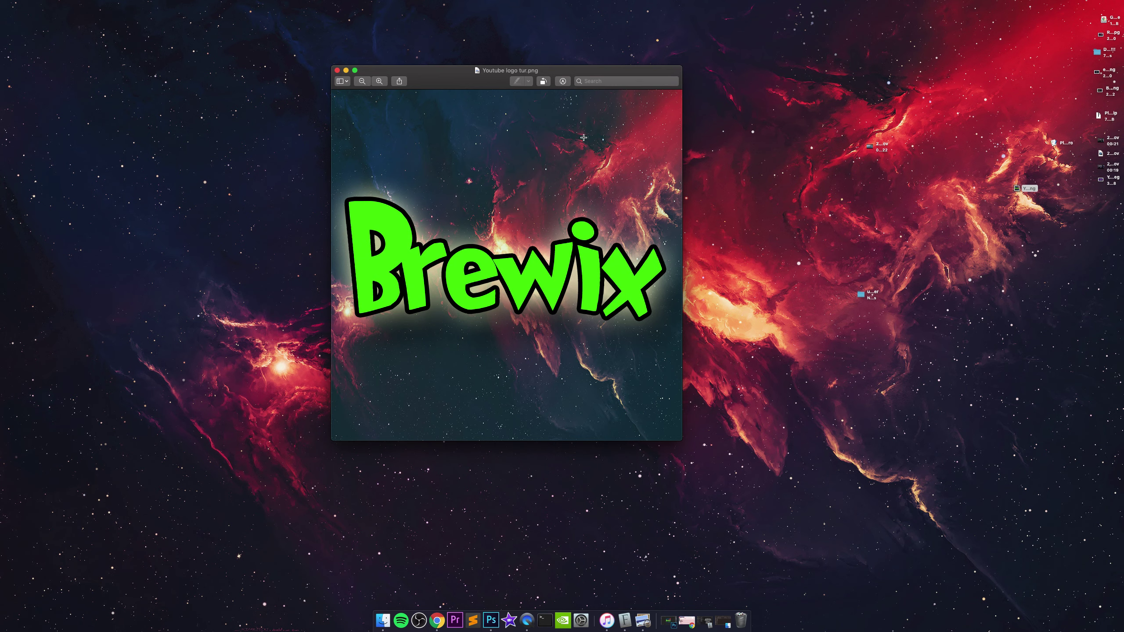
left_click_drag(464, 77, 516, 84)
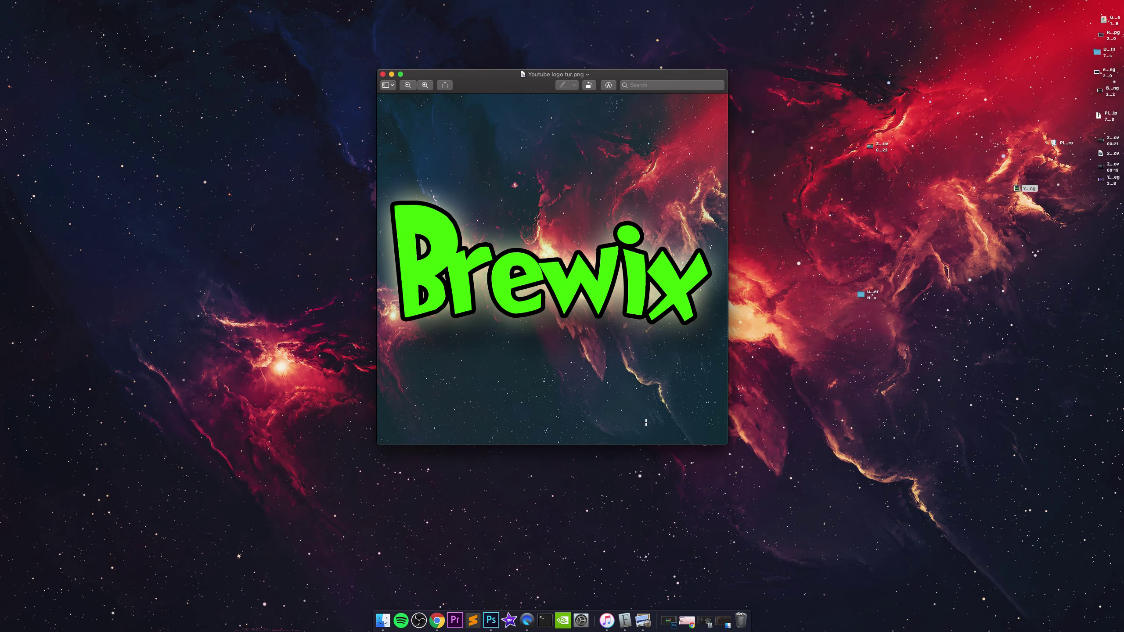
right_click(531, 622)
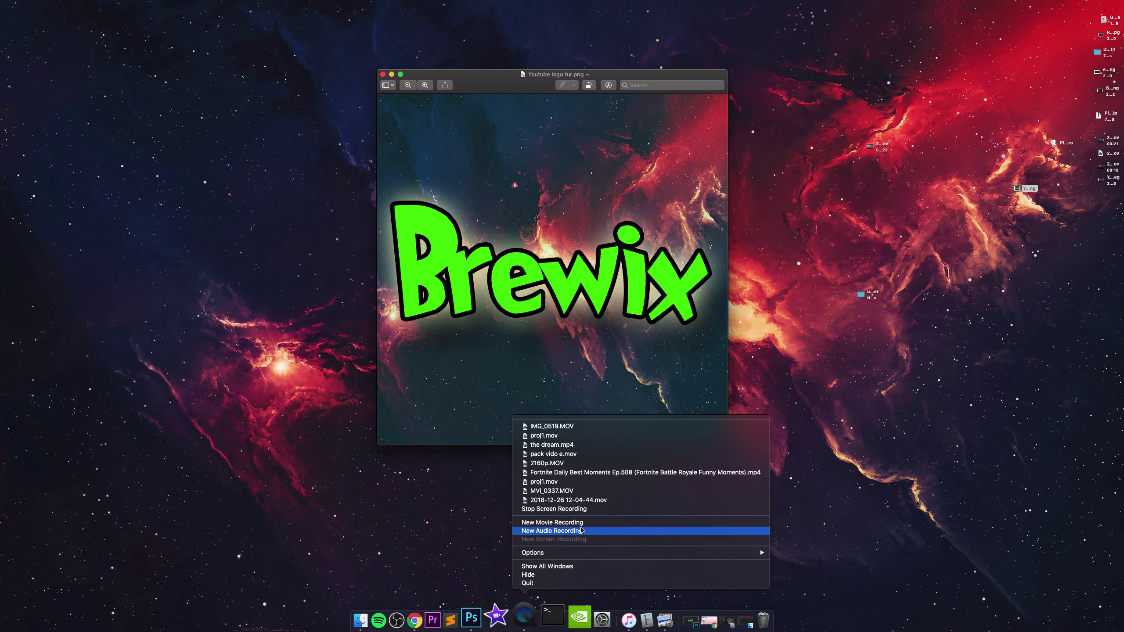